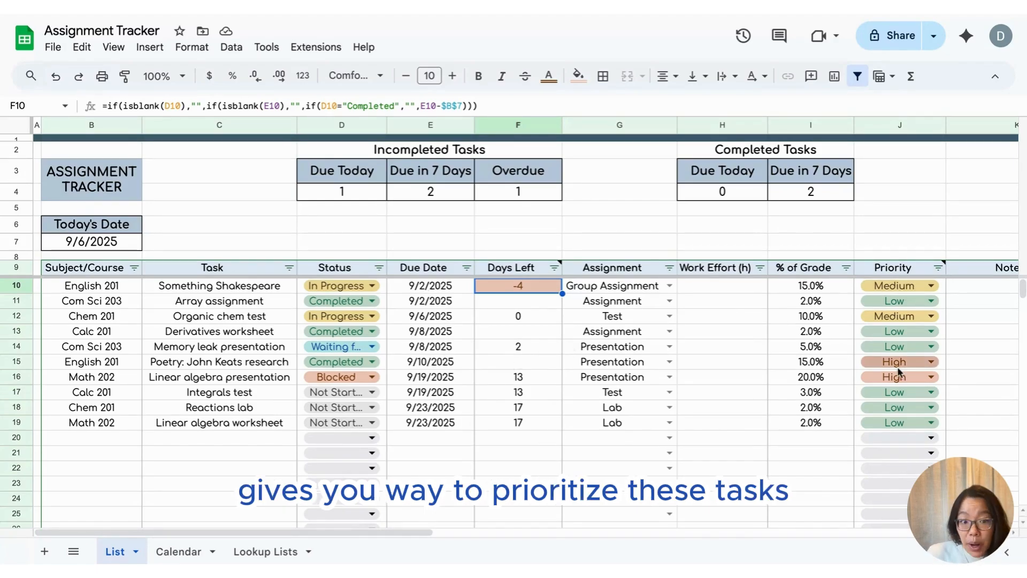
Look across the columns of the finished assignment list, including those beyond Priority.
{"action": "scroll", "coordinate": [898, 377], "scroll_direction": "right", "scroll_amount": 1}
{"action": "scroll", "coordinate": [894, 370], "scroll_direction": "right", "scroll_amount": 2}
{"action": "scroll", "coordinate": [713, 305], "scroll_direction": "left", "scroll_amount": 3}
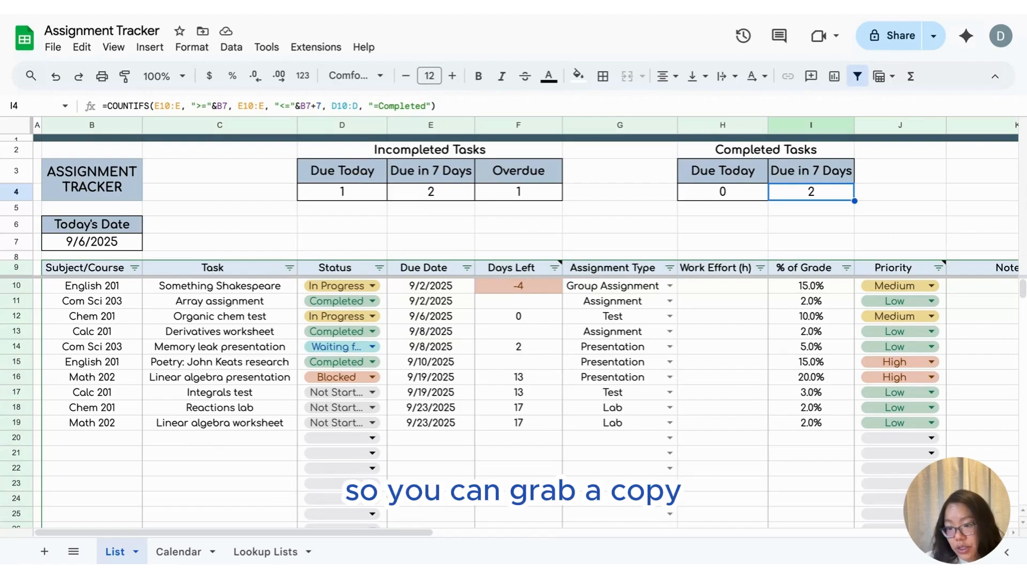
Open the Calendar sheet and look through its September 2025 weeks, task statuses and completion bars.
{"action": "left_click", "coordinate": [181, 551]}
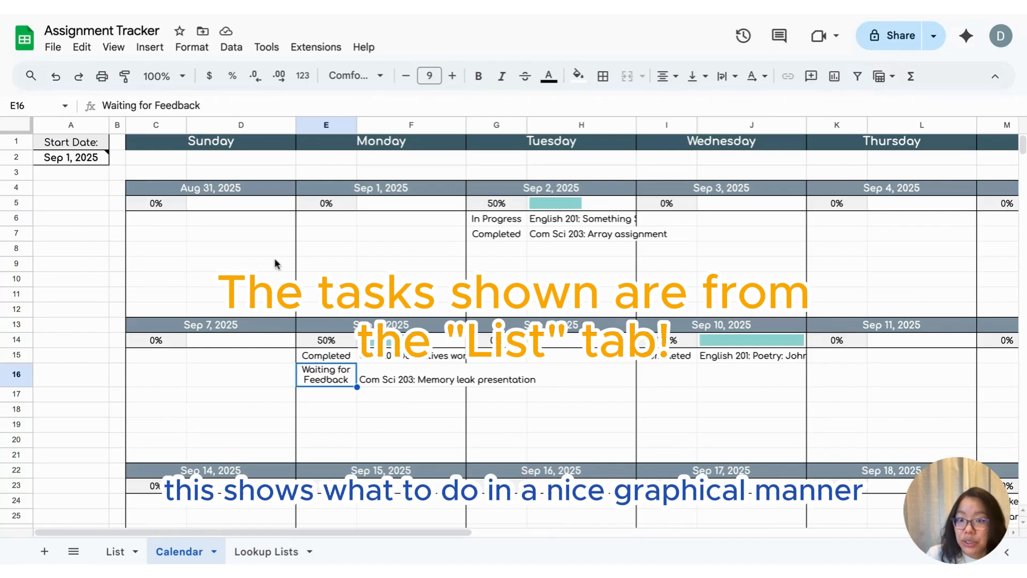
{"action": "scroll", "coordinate": [282, 259], "scroll_direction": "right", "scroll_amount": 5}
{"action": "scroll", "coordinate": [380, 279], "scroll_direction": "right", "scroll_amount": 3}
{"action": "scroll", "coordinate": [380, 279], "scroll_direction": "up", "scroll_amount": 1}
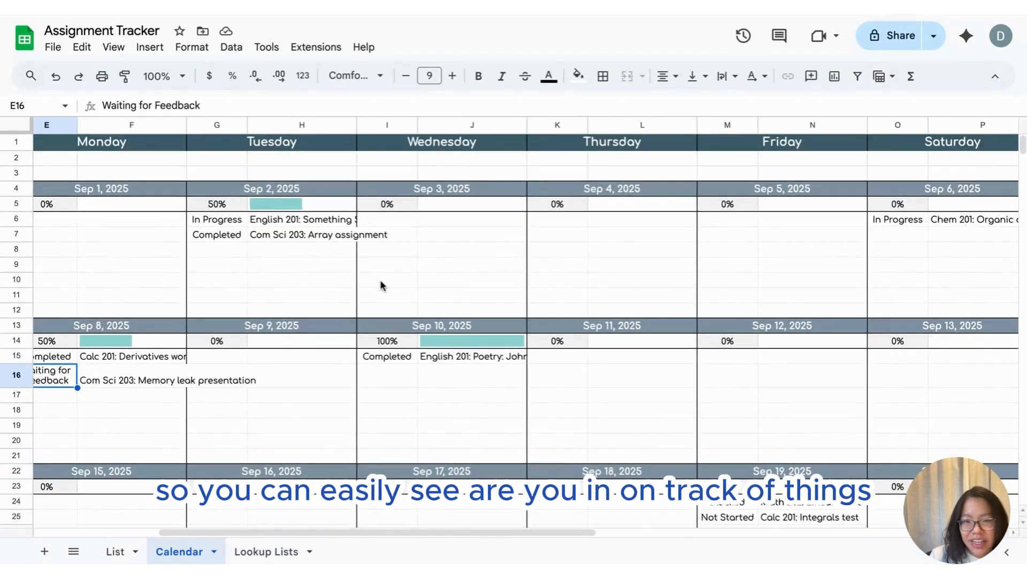
{"action": "scroll", "coordinate": [379, 280], "scroll_direction": "down", "scroll_amount": 5}
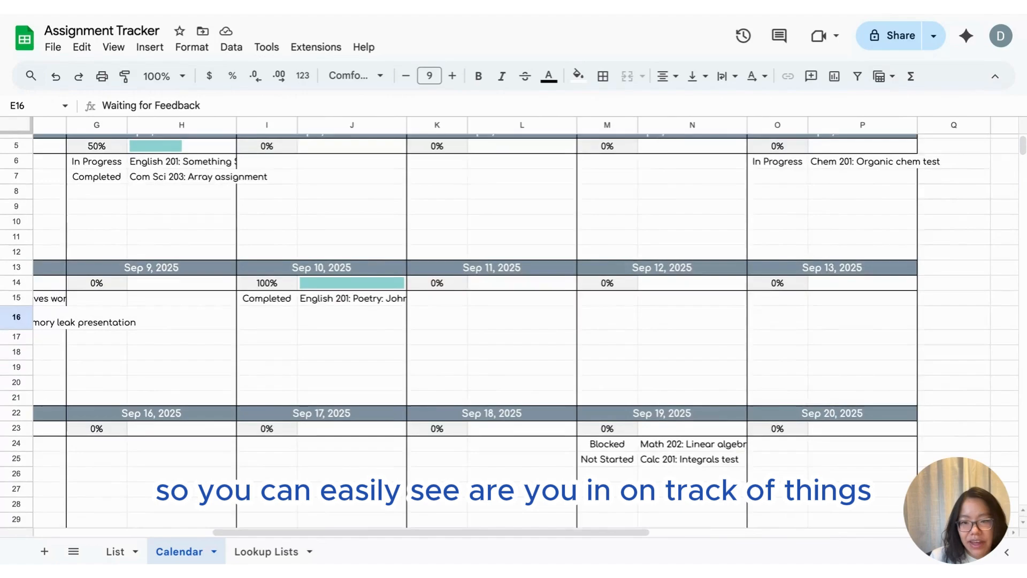
{"action": "scroll", "coordinate": [379, 279], "scroll_direction": "left", "scroll_amount": 3}
{"action": "scroll", "coordinate": [380, 279], "scroll_direction": "up", "scroll_amount": 3}
{"action": "scroll", "coordinate": [508, 321], "scroll_direction": "up", "scroll_amount": 1}
{"action": "scroll", "coordinate": [508, 321], "scroll_direction": "left", "scroll_amount": 1}
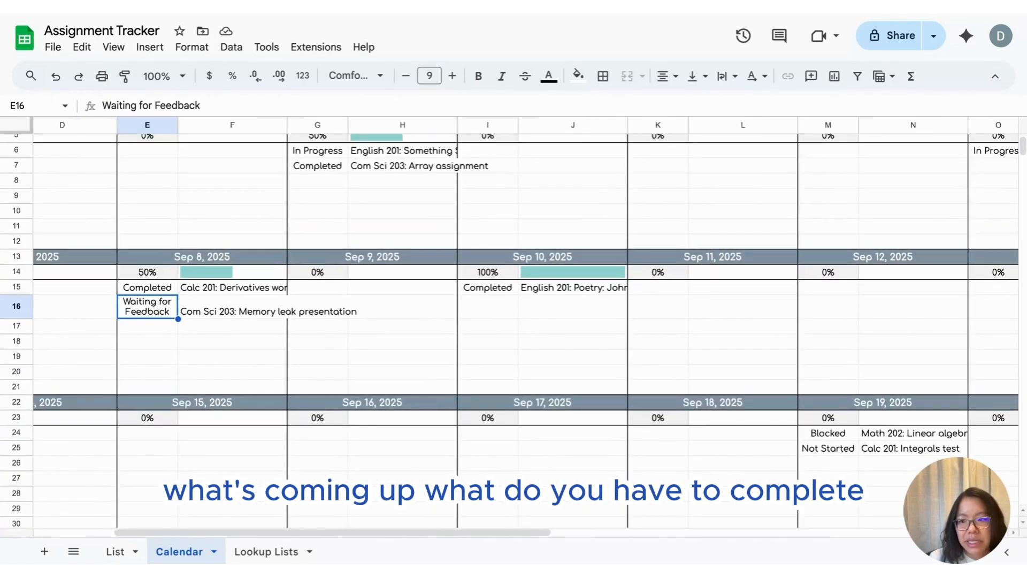
{"action": "scroll", "coordinate": [508, 321], "scroll_direction": "up", "scroll_amount": 4}
{"action": "scroll", "coordinate": [509, 321], "scroll_direction": "left", "scroll_amount": 1}
{"action": "scroll", "coordinate": [509, 322], "scroll_direction": "up", "scroll_amount": 1}
{"action": "scroll", "coordinate": [510, 323], "scroll_direction": "left", "scroll_amount": 1}
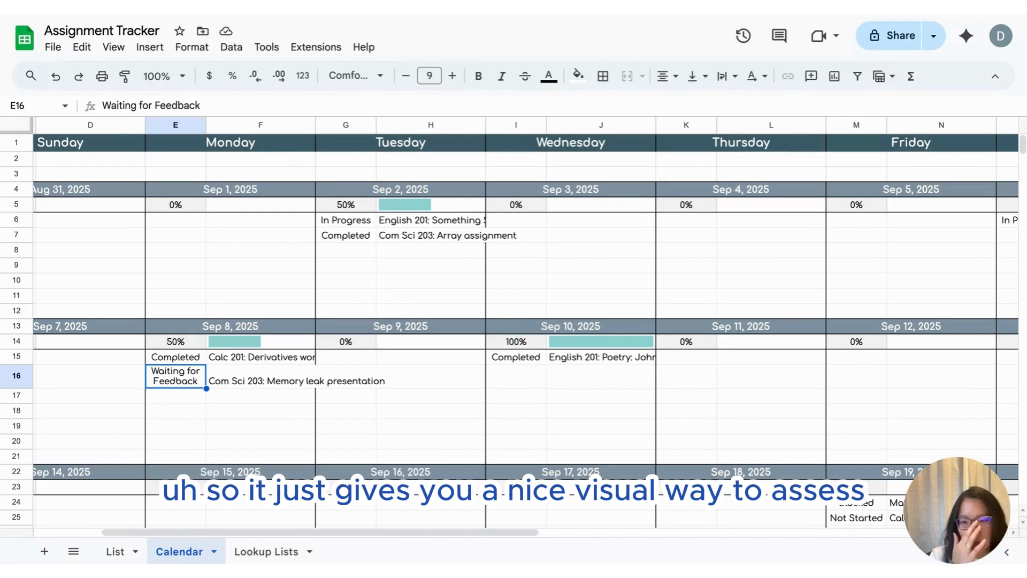
Inspect the Sep 2, 2025 calendar entries: the progress bar, the task statuses and the Com Sci 203 task.
{"action": "left_click", "coordinate": [407, 208]}
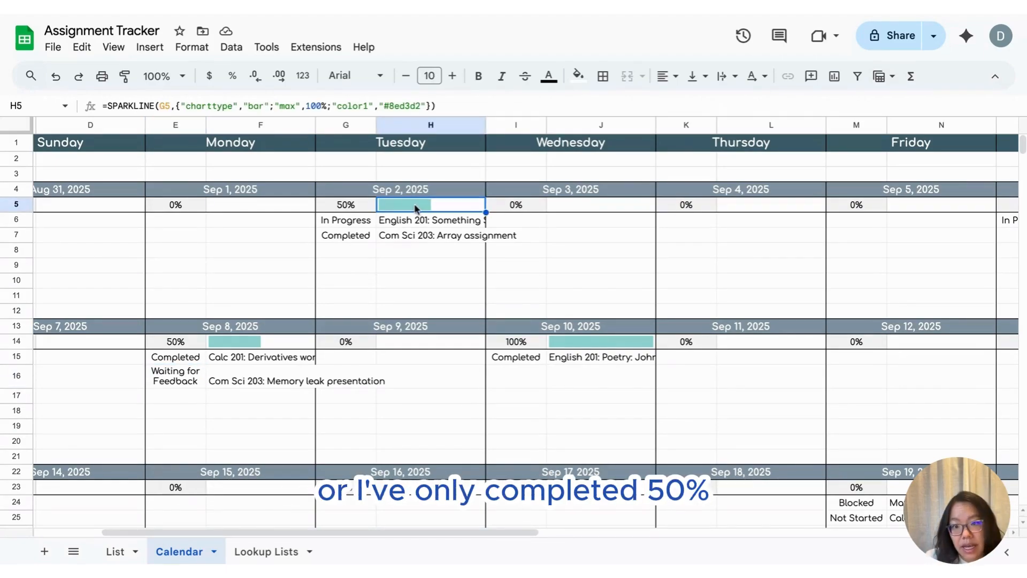
{"action": "left_click", "coordinate": [348, 223]}
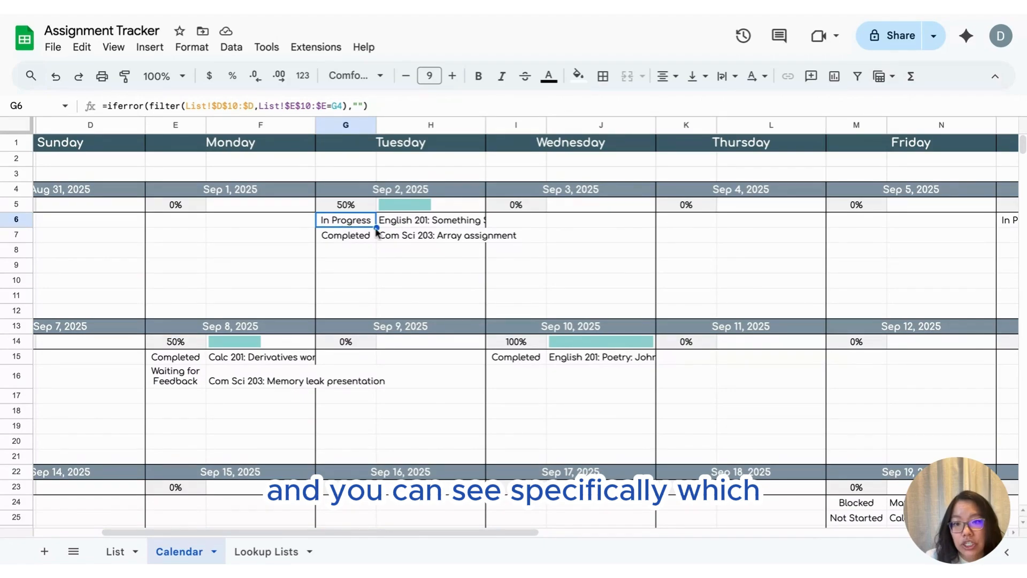
{"action": "left_click", "coordinate": [408, 236]}
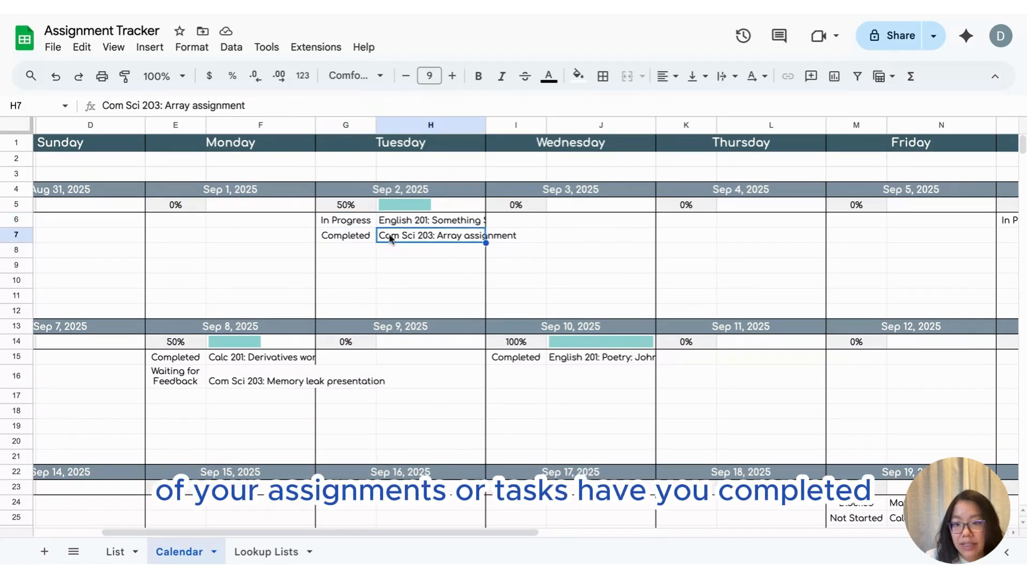
{"action": "left_click", "coordinate": [361, 227]}
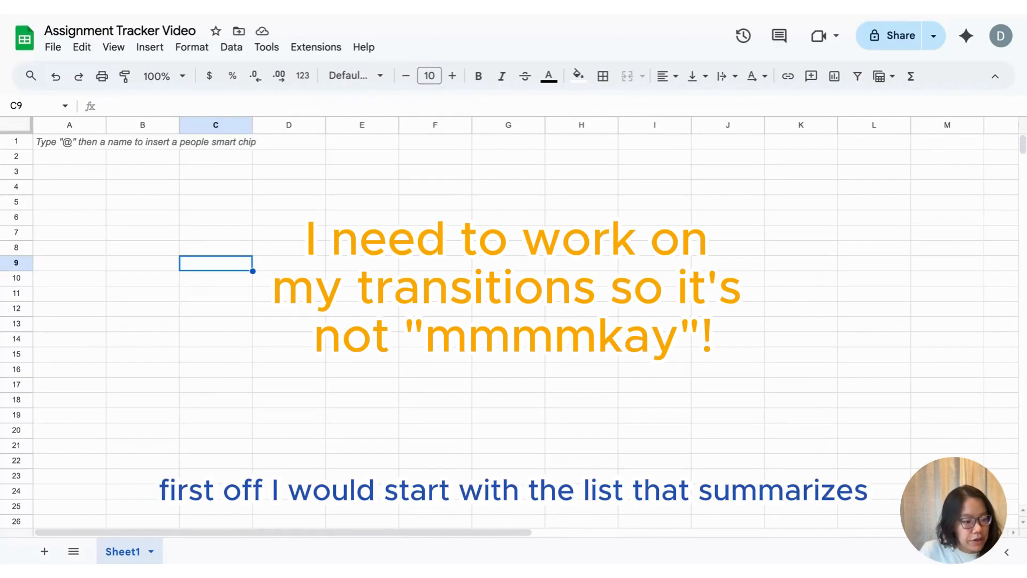
Rename Sheet1 of the Assignment Tracker Video spreadsheet as "List".
{"action": "double_click", "coordinate": [122, 552]}
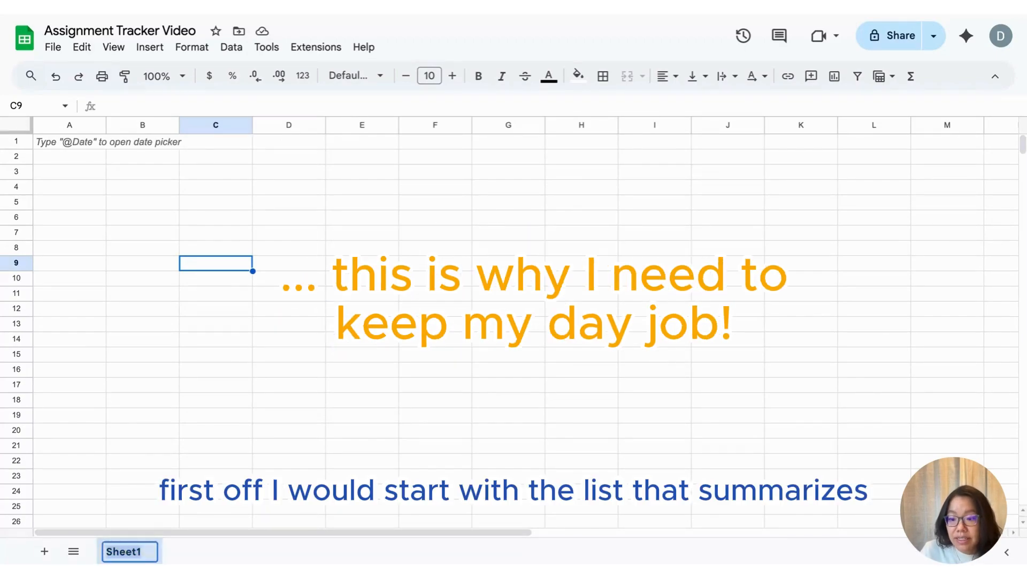
{"action": "type", "text": "Ki"}
{"action": "key", "text": "BackSpace"}
{"action": "key", "text": "BackSpace"}
{"action": "type", "text": "List"}
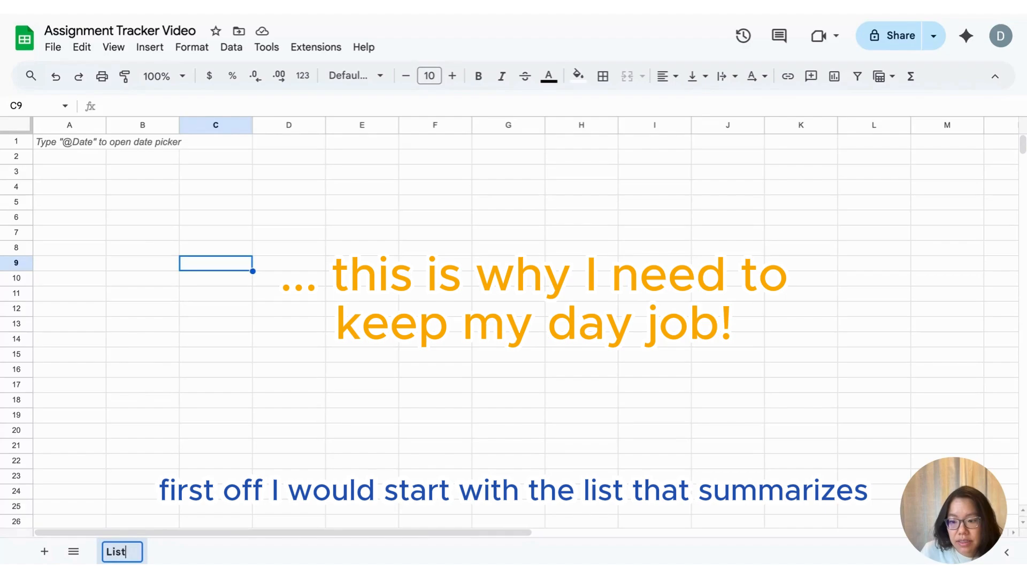
{"action": "left_click", "coordinate": [284, 338]}
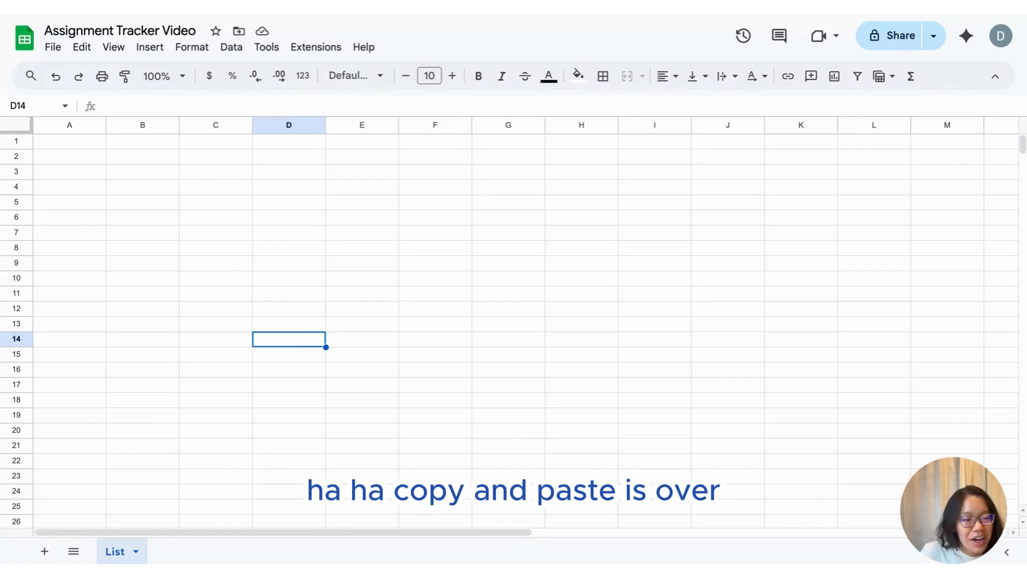
Paste the copied header row, Subject/Course through Notes, as values only starting at cell B2.
{"action": "right_click", "coordinate": [132, 156]}
{"action": "mouse_move", "coordinate": [199, 165]}
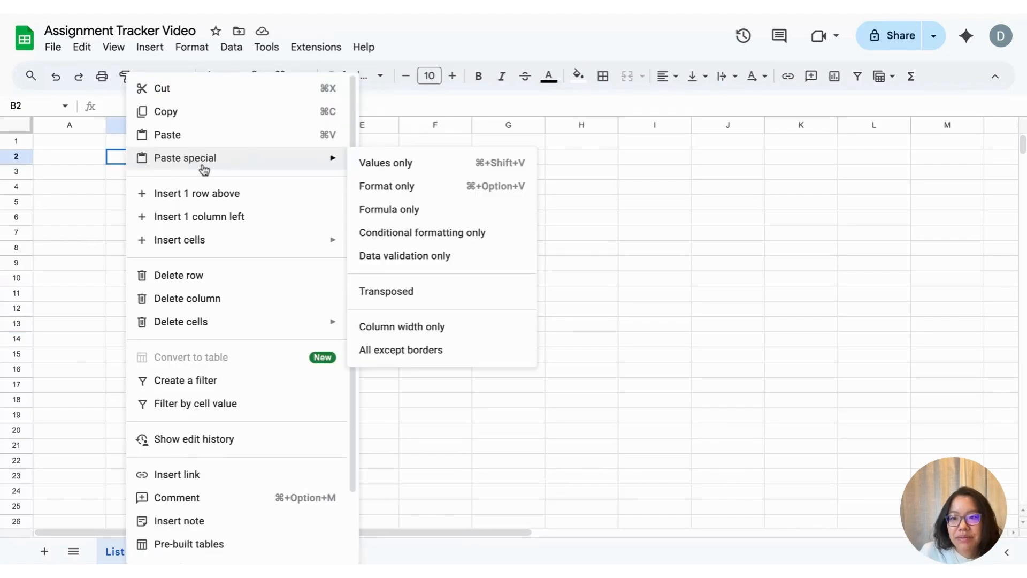
{"action": "left_click", "coordinate": [371, 169]}
{"action": "left_click", "coordinate": [217, 190]}
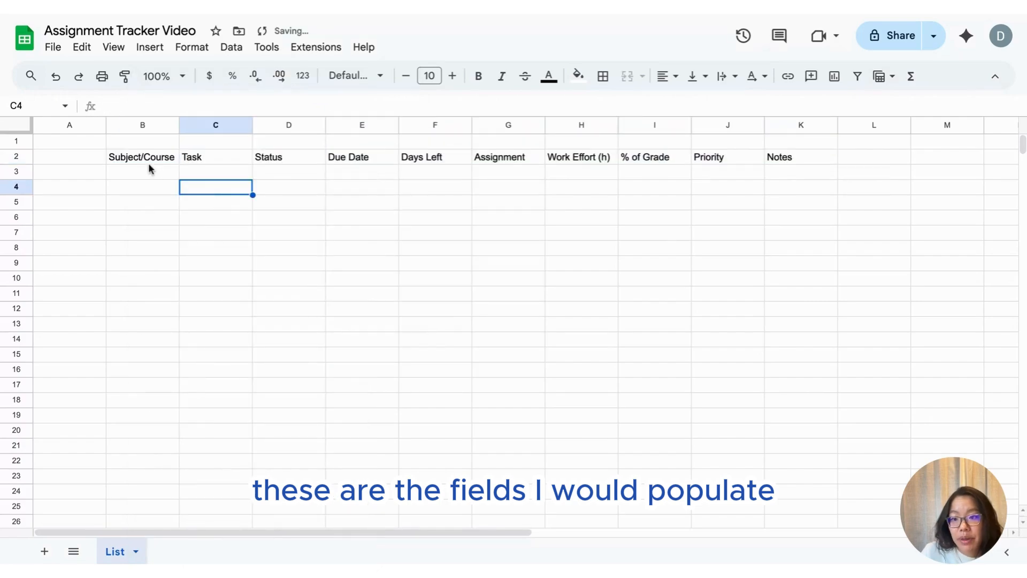
Review the row 2 headers one by one, from Subject/Course through Priority.
{"action": "left_click", "coordinate": [143, 159]}
{"action": "left_click", "coordinate": [217, 160]}
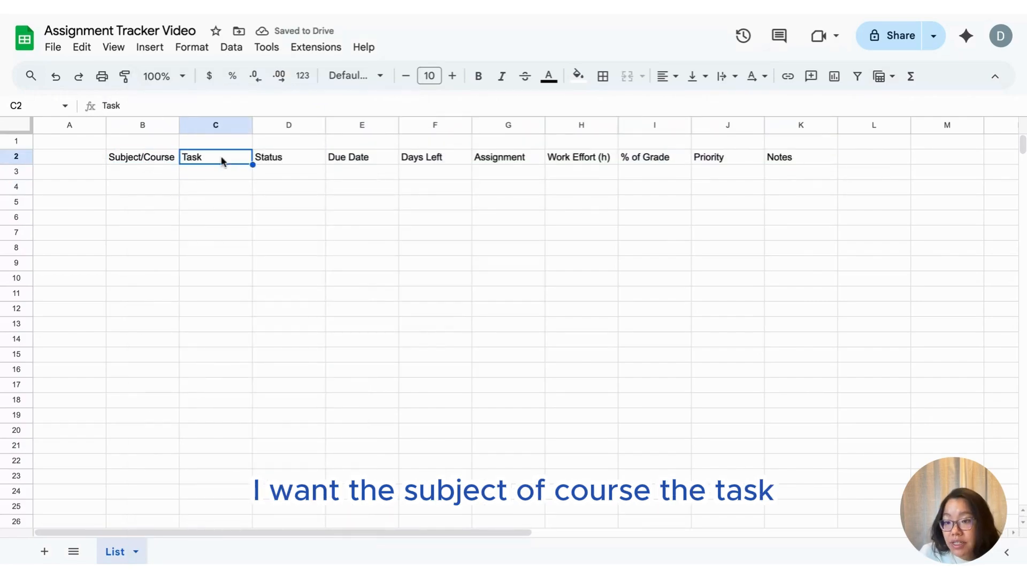
{"action": "left_click", "coordinate": [263, 158]}
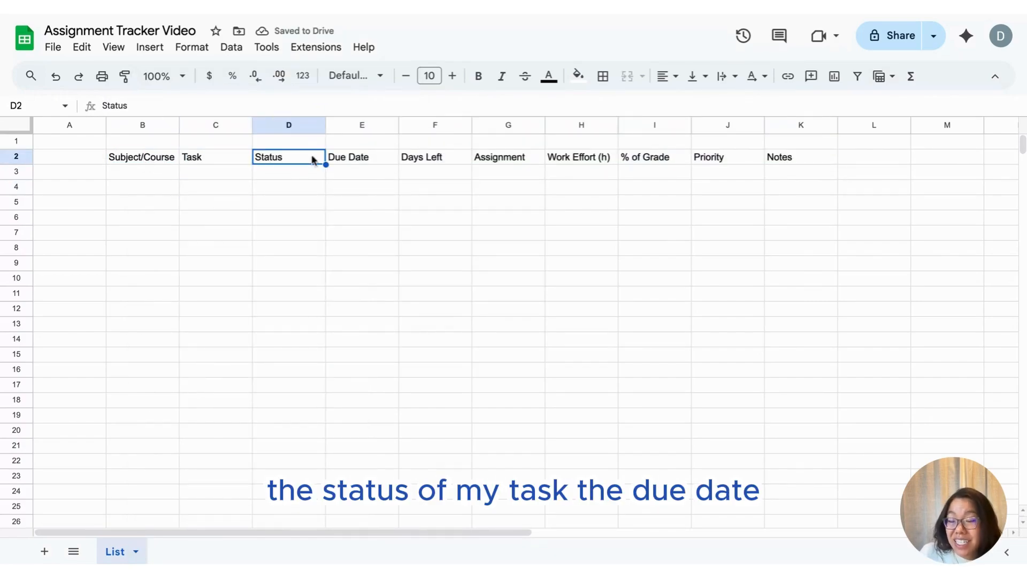
{"action": "left_click", "coordinate": [372, 156]}
{"action": "left_click", "coordinate": [431, 160]}
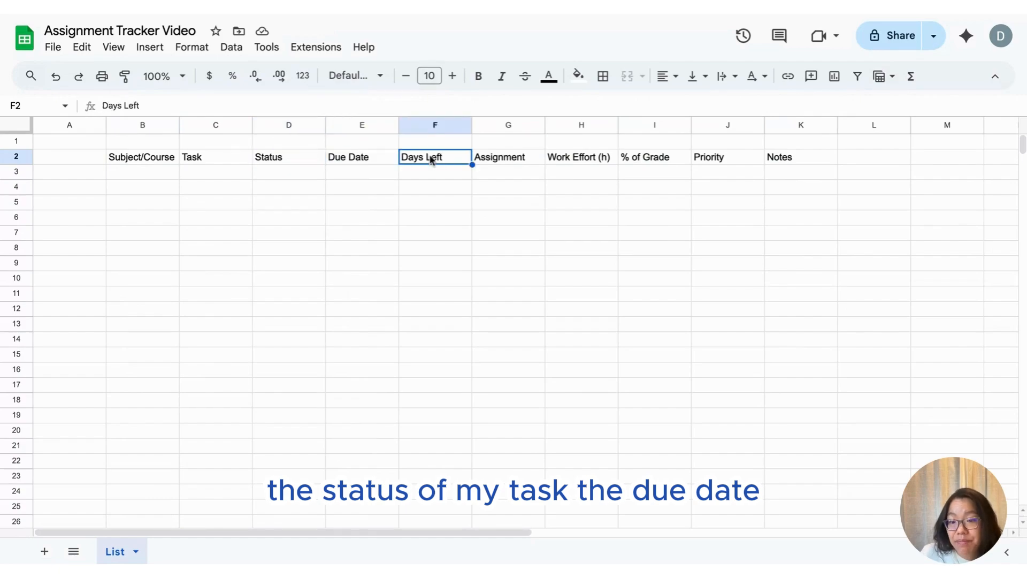
{"action": "left_click", "coordinate": [527, 159]}
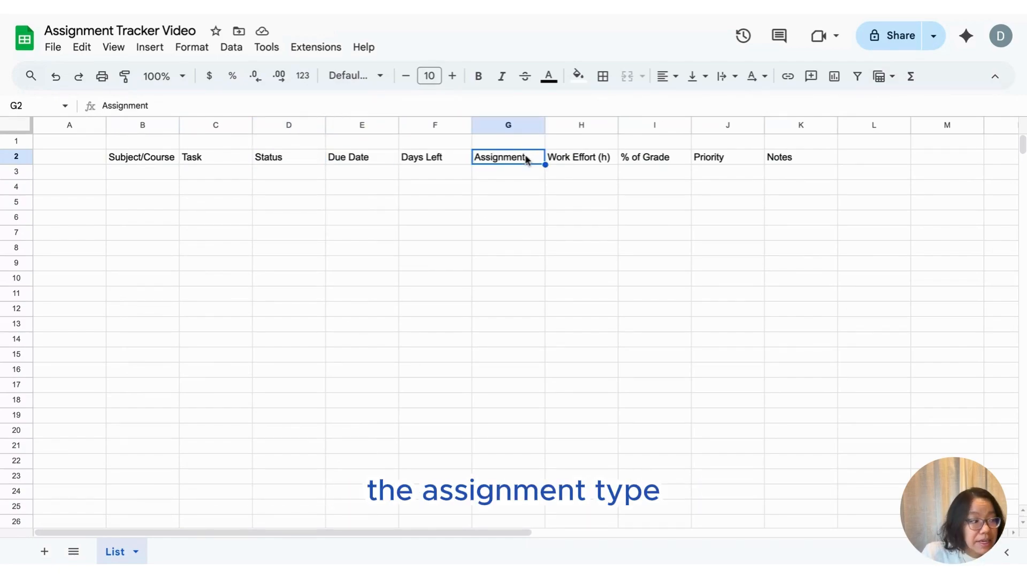
{"action": "left_click", "coordinate": [562, 160]}
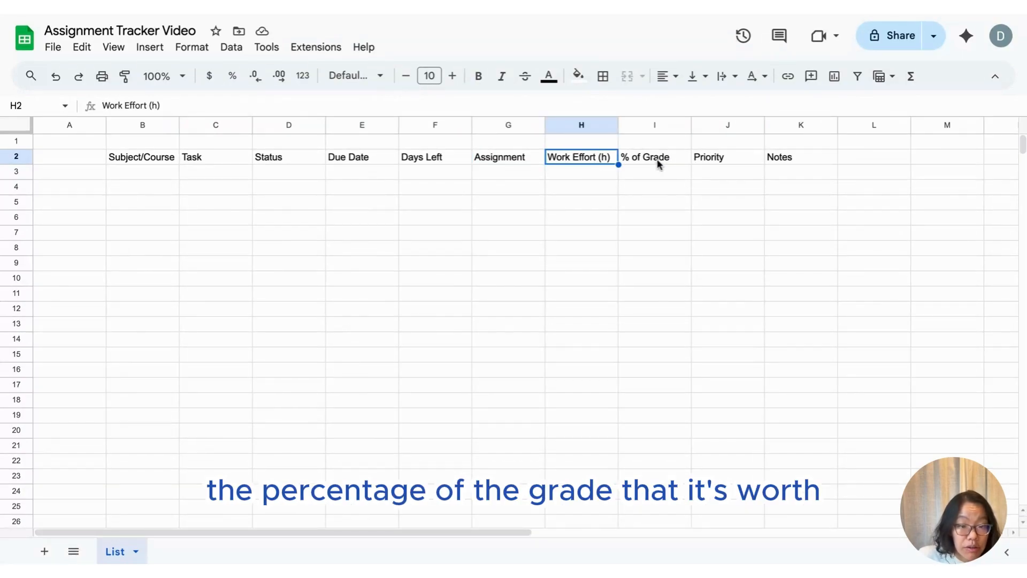
{"action": "left_click", "coordinate": [734, 157]}
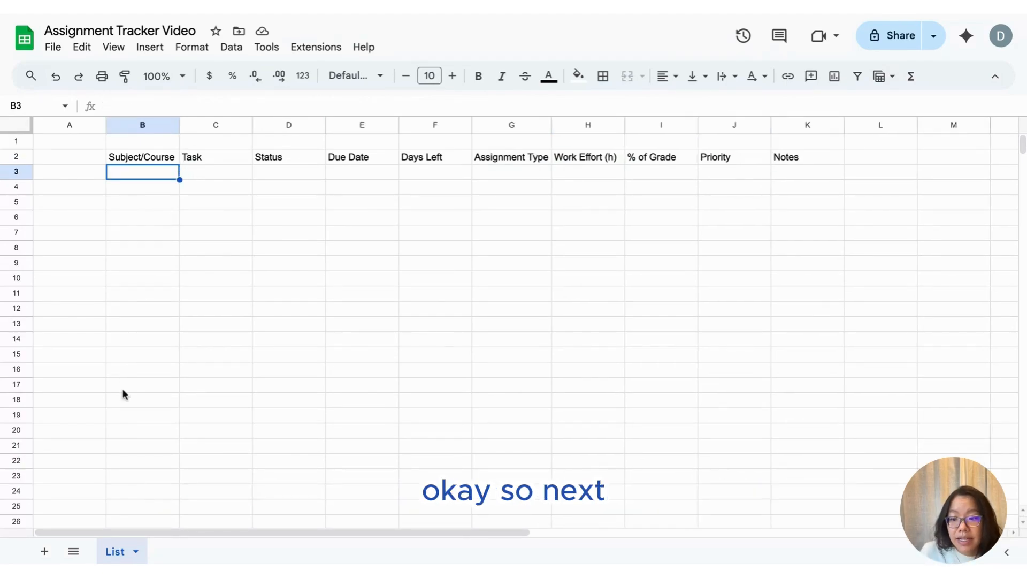
Add a new sheet and enter the heading "Status List" in cell B2.
{"action": "left_click", "coordinate": [45, 551]}
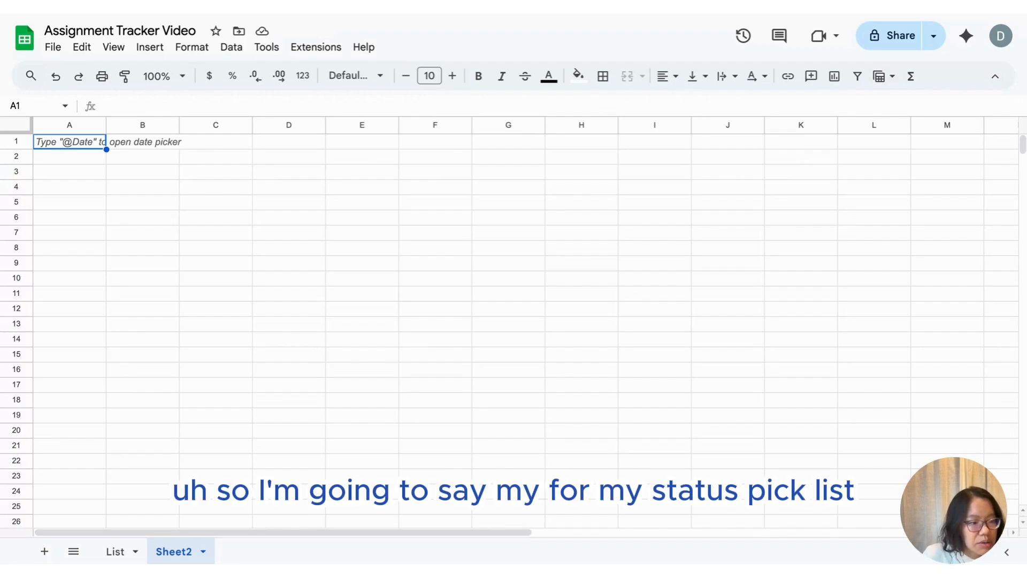
{"action": "left_click", "coordinate": [143, 156]}
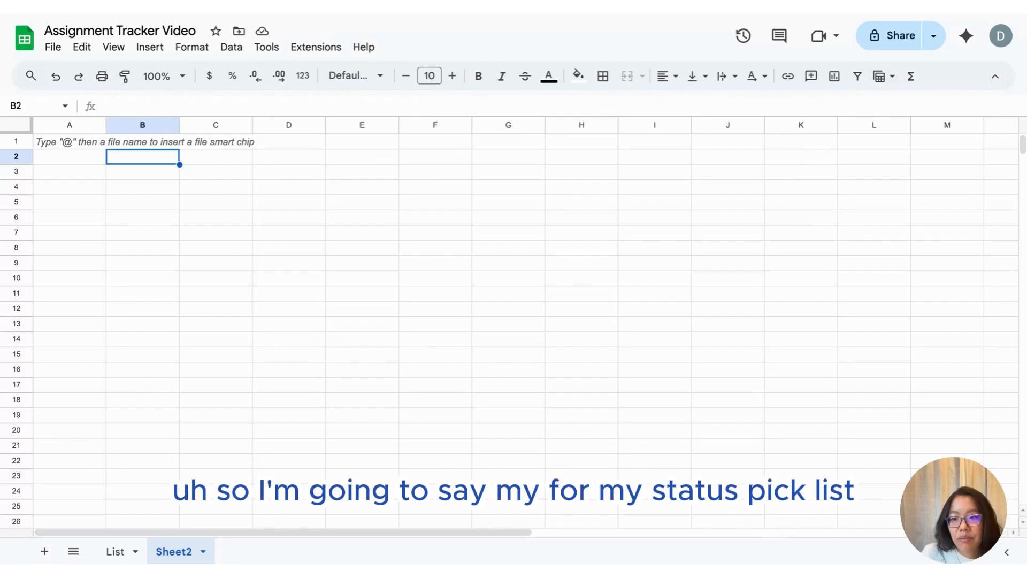
{"action": "type", "text": "Status"}
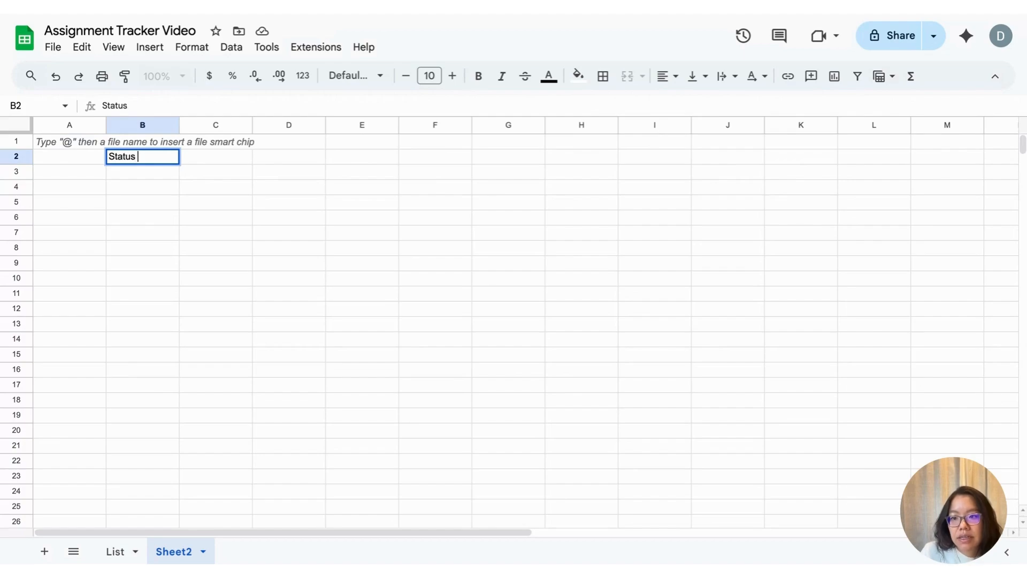
{"action": "type", "text": " List"}
{"action": "key", "text": "Return"}
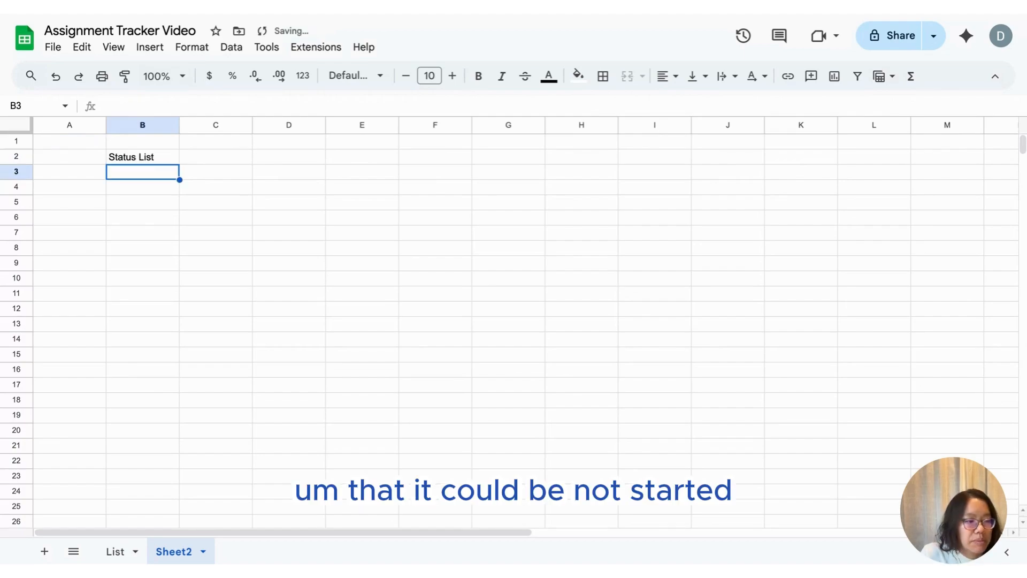
Enter the statuses "Not Started", "In Progress" and "Blocked" in cells B3 to B5 under the Status List heading.
{"action": "type", "text": "Not ST"}
{"action": "key", "text": "BackSpace"}
{"action": "type", "text": "t"}
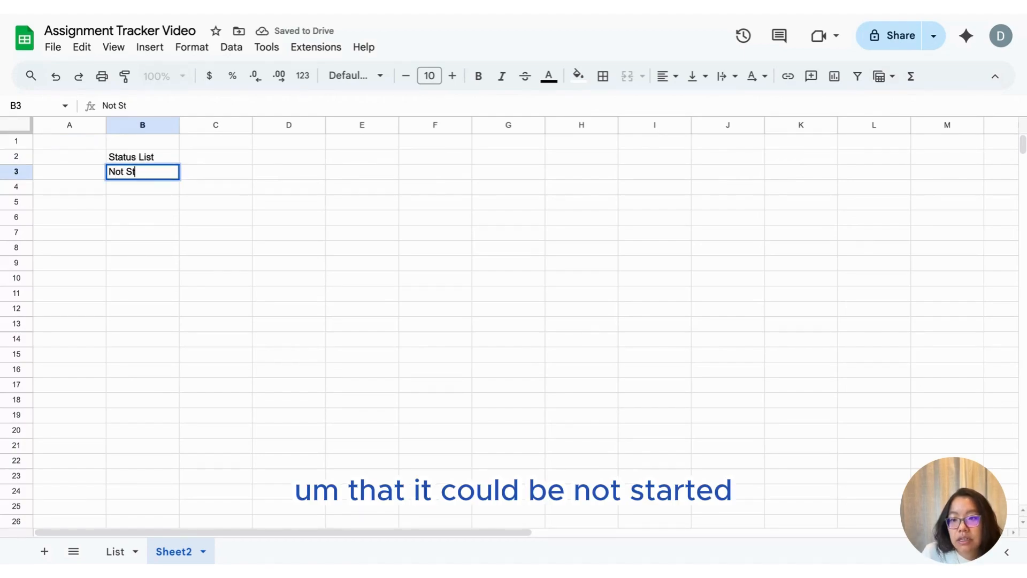
{"action": "type", "text": "arted"}
{"action": "key", "text": "Return"}
{"action": "type", "text": "In Pro"}
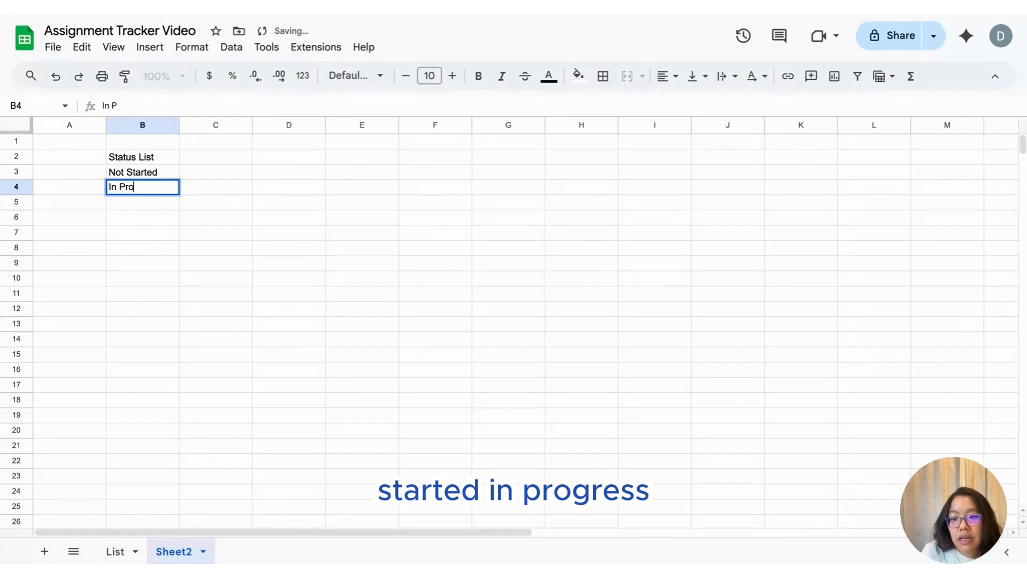
{"action": "type", "text": "gress"}
{"action": "key", "text": "Return"}
{"action": "type", "text": "Blocked"}
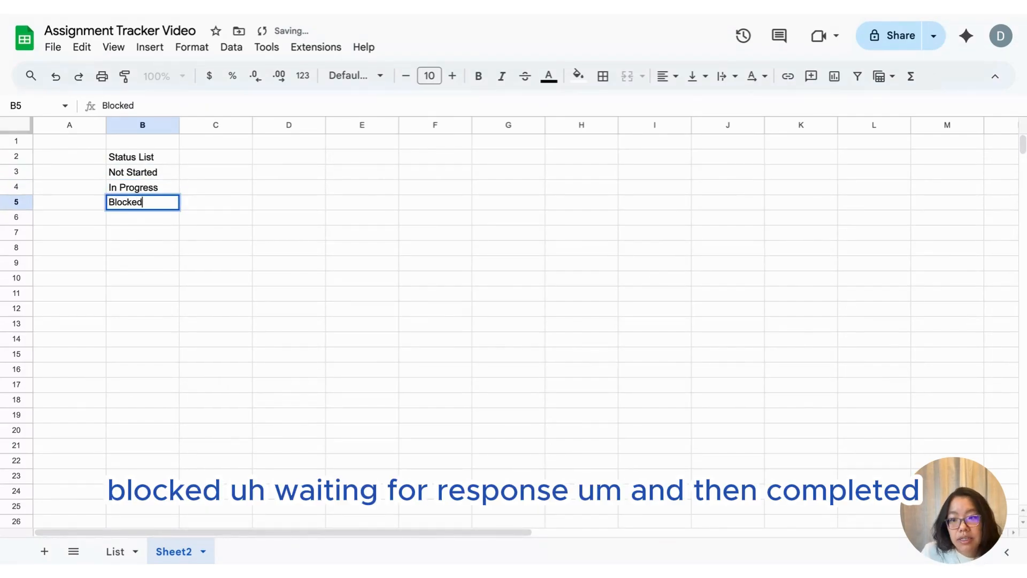
{"action": "key", "text": "Return"}
Add "Waiting for Response" in B6 and "Completed" in B7 to the status list.
{"action": "type", "text": "Waiting fo"}
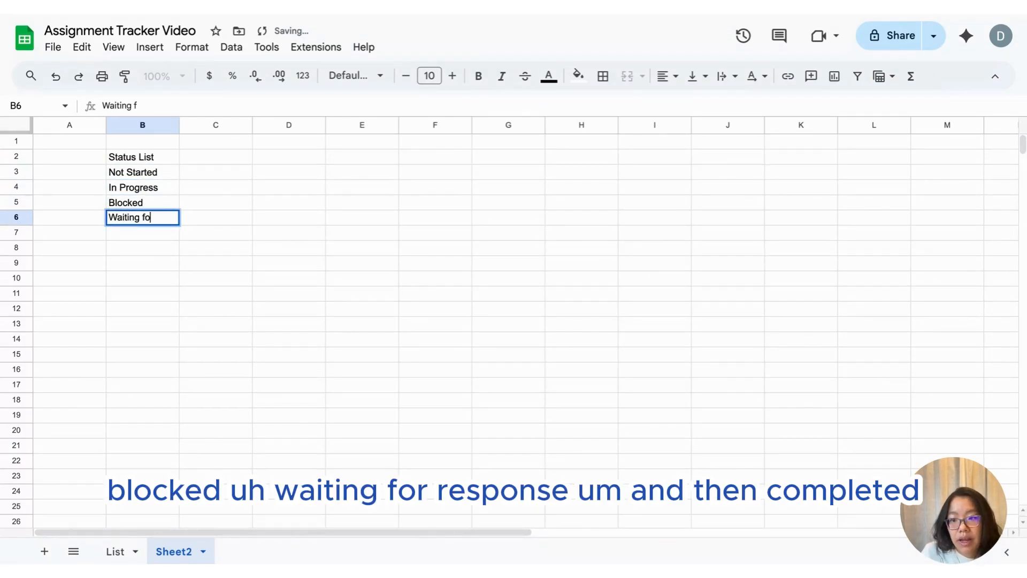
{"action": "type", "text": "r Response"}
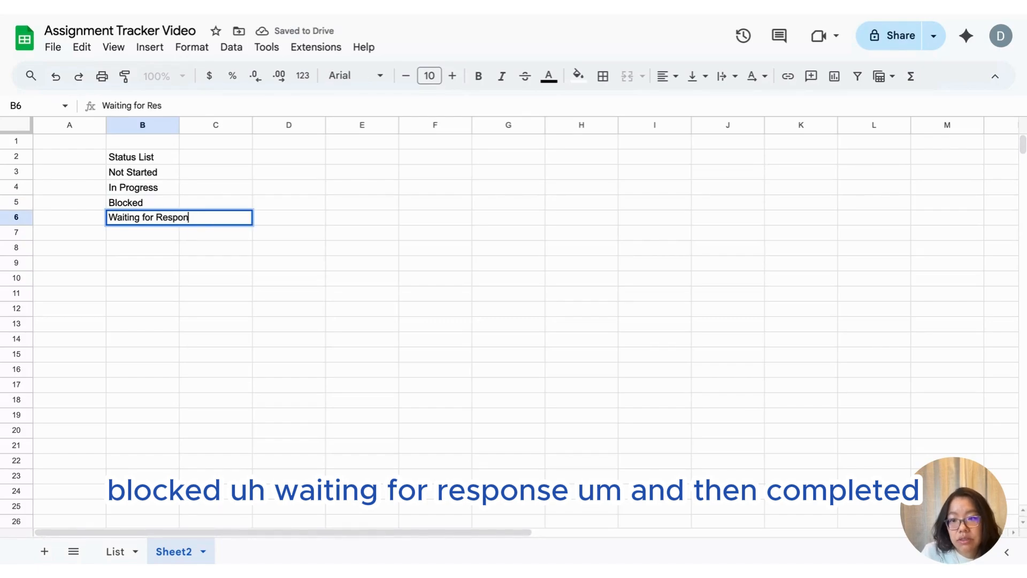
{"action": "key", "text": "Return"}
{"action": "type", "text": "Co"}
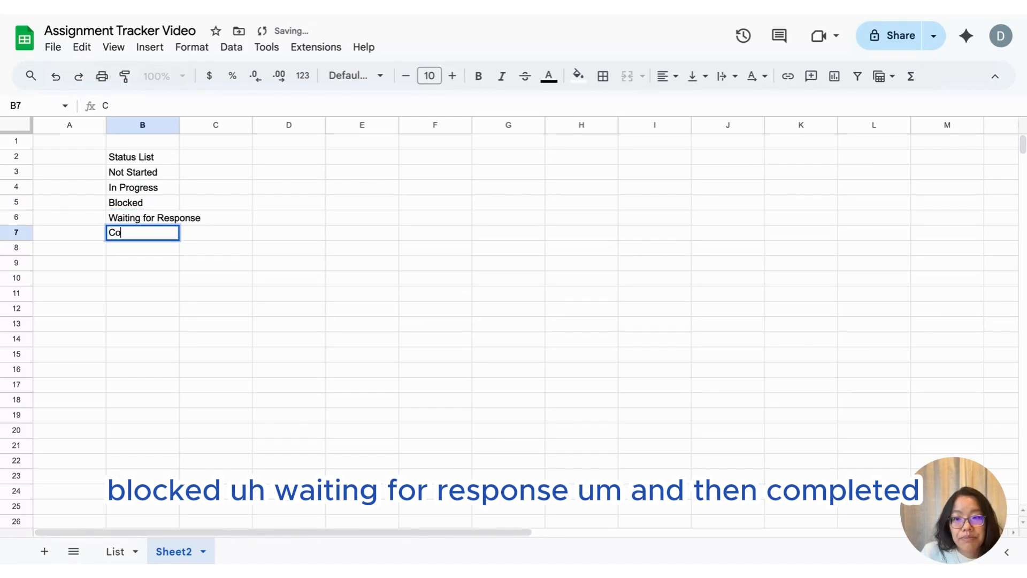
{"action": "type", "text": "mpleted"}
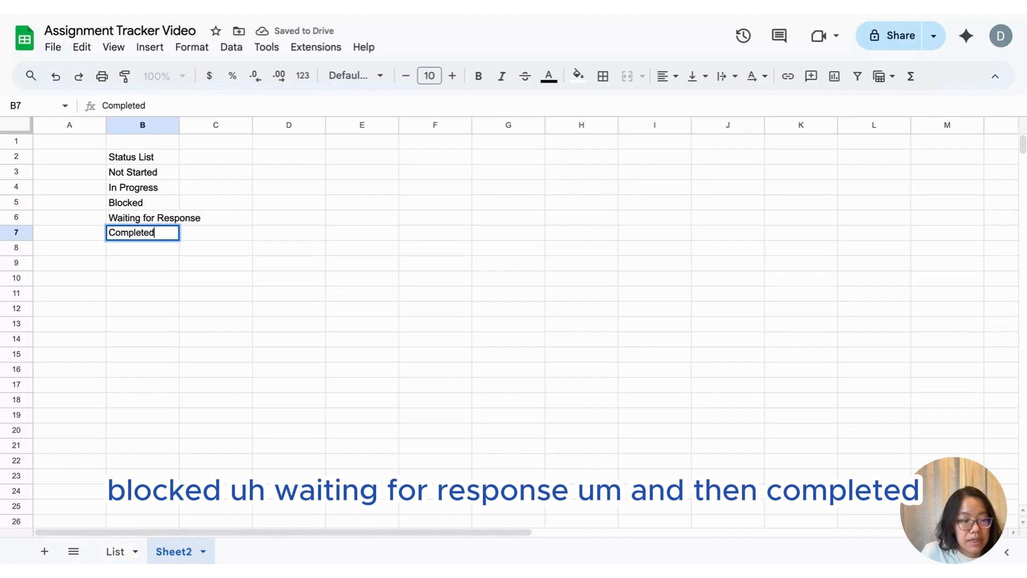
{"action": "key", "text": "Tab"}
Change the status in cell B6 to "Waiting for Feedback" and select cell D2.
{"action": "left_click", "coordinate": [172, 219]}
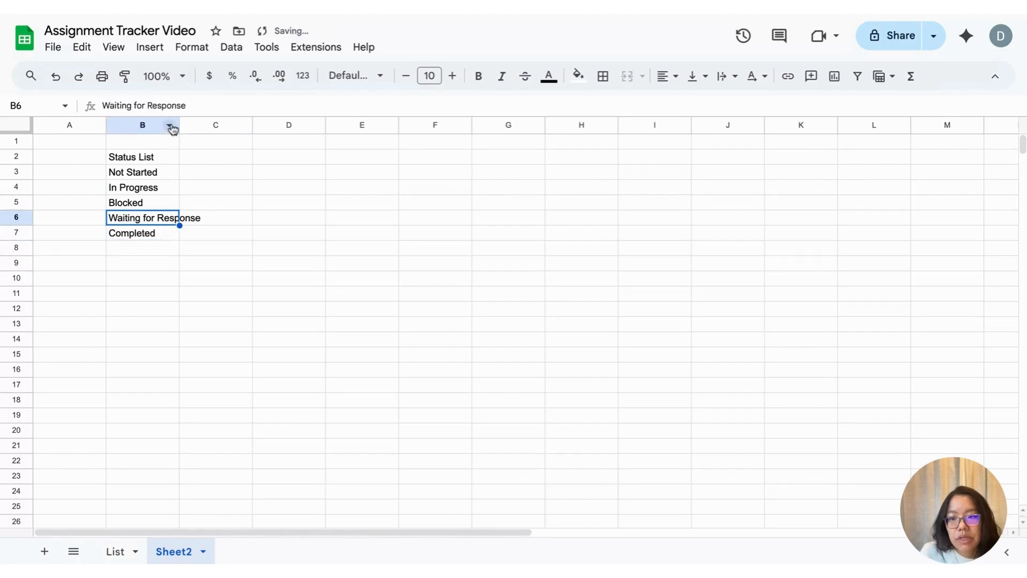
{"action": "double_click", "coordinate": [170, 106]}
{"action": "type", "text": "Feedback"}
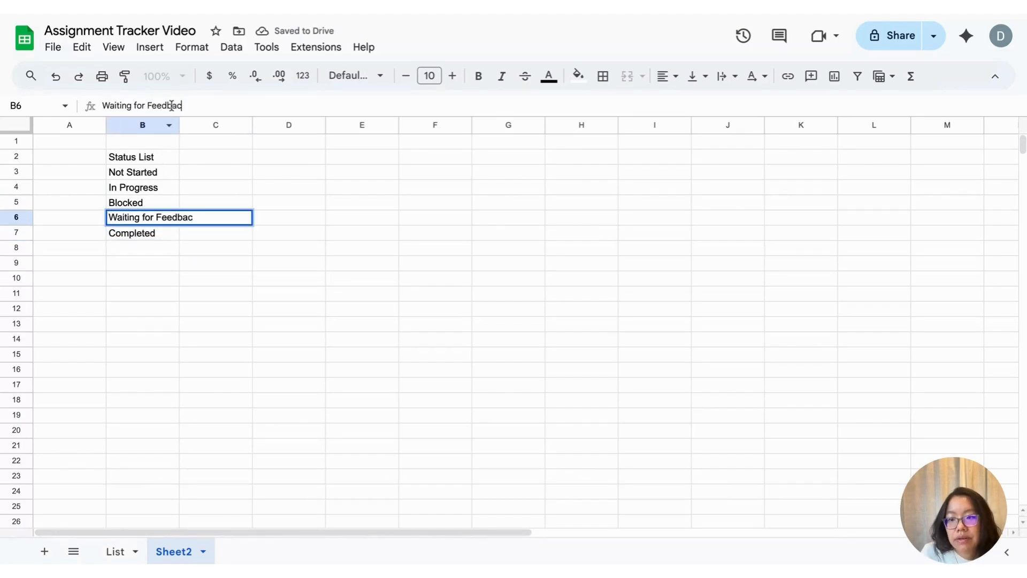
{"action": "key", "text": "Return"}
{"action": "left_click", "coordinate": [282, 159]}
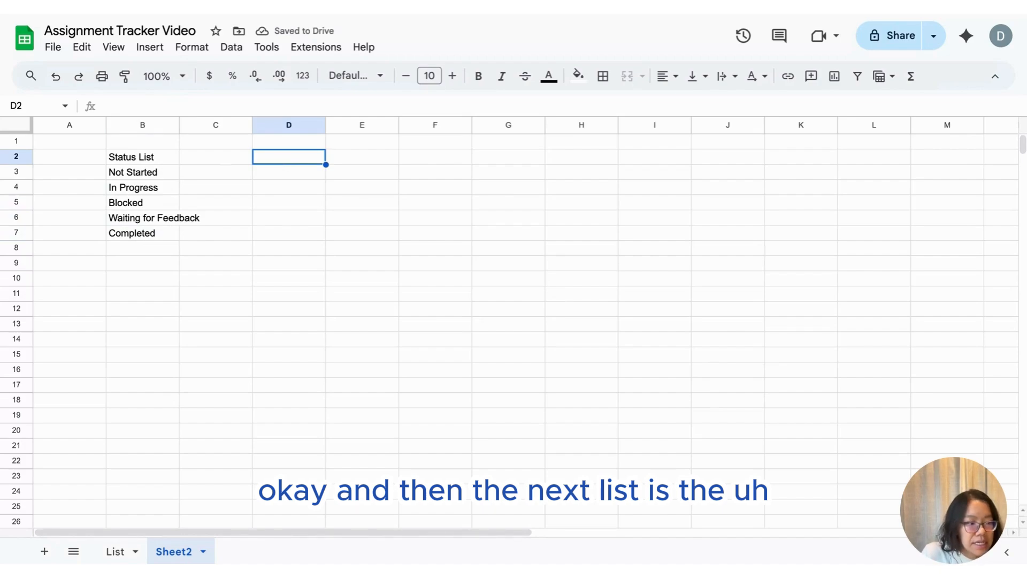
Enter the heading "Type List" in cell D2.
{"action": "type", "text": "Type Pic"}
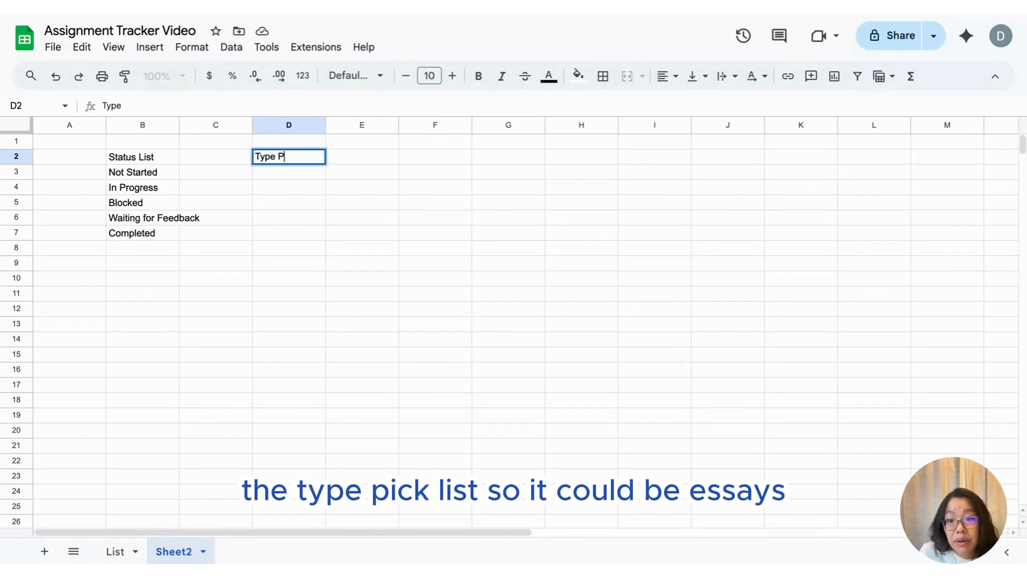
{"action": "key", "text": "BackSpace"}
{"action": "key", "text": "BackSpace"}
{"action": "key", "text": "BackSpace"}
{"action": "key", "text": "BackSpace"}
{"action": "type", "text": "List"}
{"action": "key", "text": "Return"}
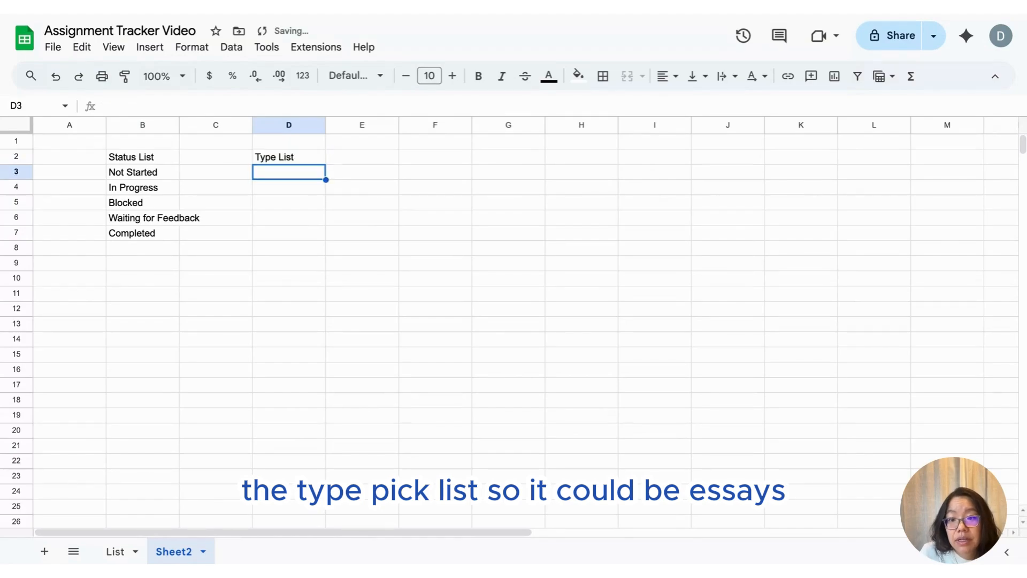
Enter the types "Essay", "Test" and "Presentations" in cells D3 to D5 under the Type List heading.
{"action": "type", "text": "Essay"}
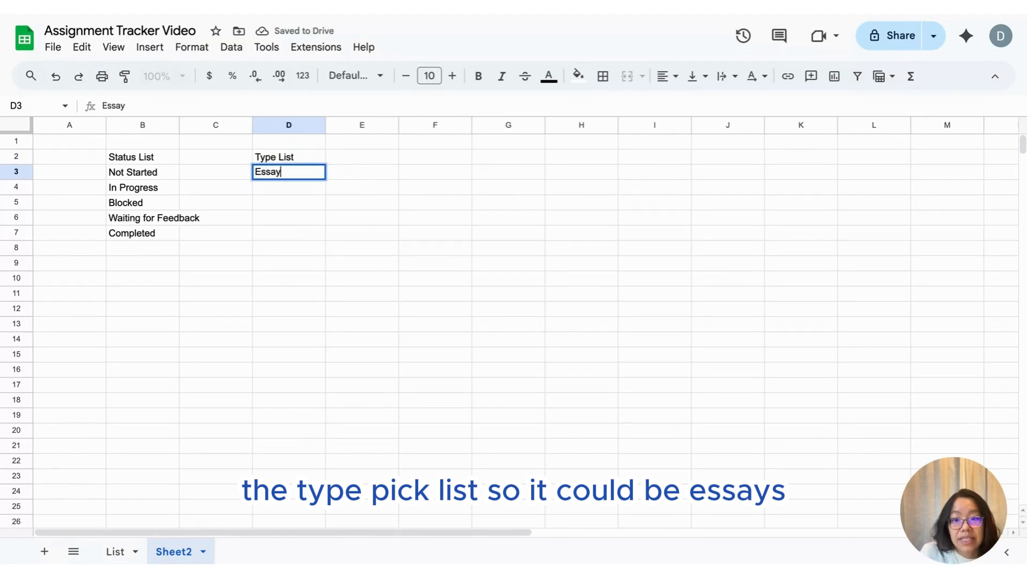
{"action": "key", "text": "Return"}
{"action": "type", "text": "Test"}
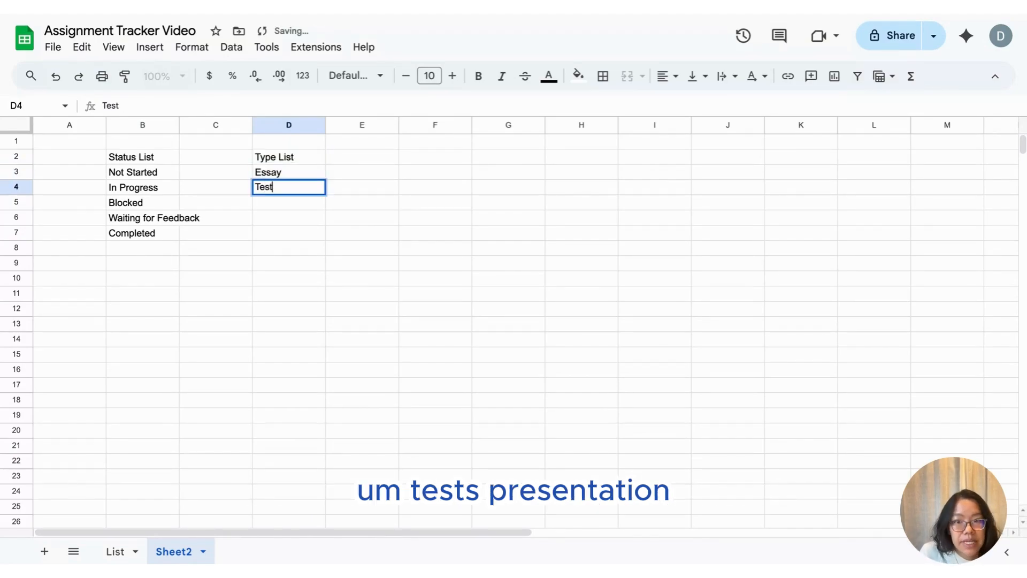
{"action": "key", "text": "Return"}
{"action": "type", "text": "PResentati"}
{"action": "key", "text": "BackSpace"}
{"action": "key", "text": "BackSpace"}
{"action": "key", "text": "BackSpace"}
{"action": "key", "text": "BackSpace"}
{"action": "key", "text": "BackSpace"}
{"action": "key", "text": "BackSpace"}
{"action": "key", "text": "BackSpace"}
{"action": "key", "text": "BackSpace"}
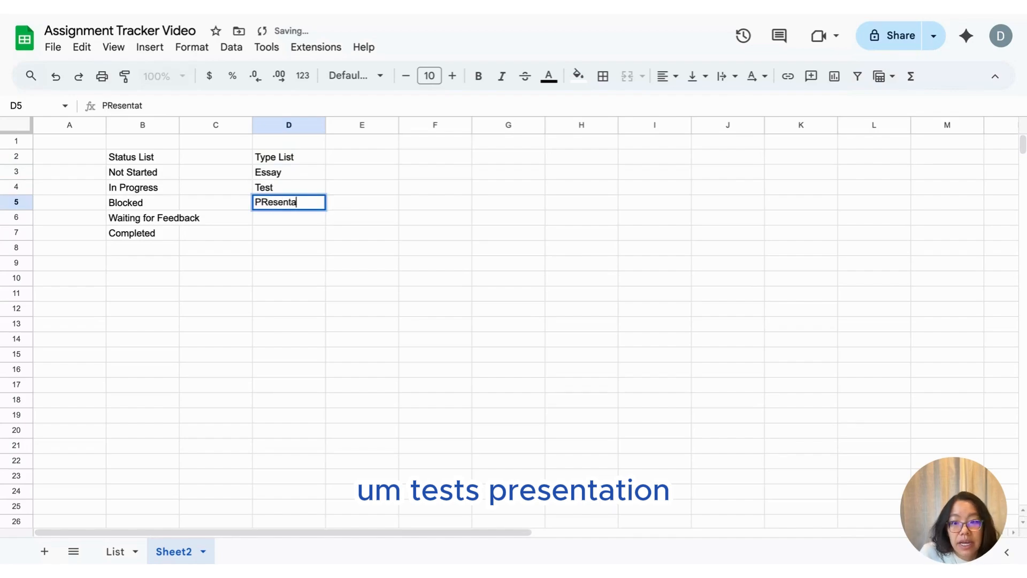
{"action": "key", "text": "BackSpace"}
{"action": "key", "text": "BackSpace"}
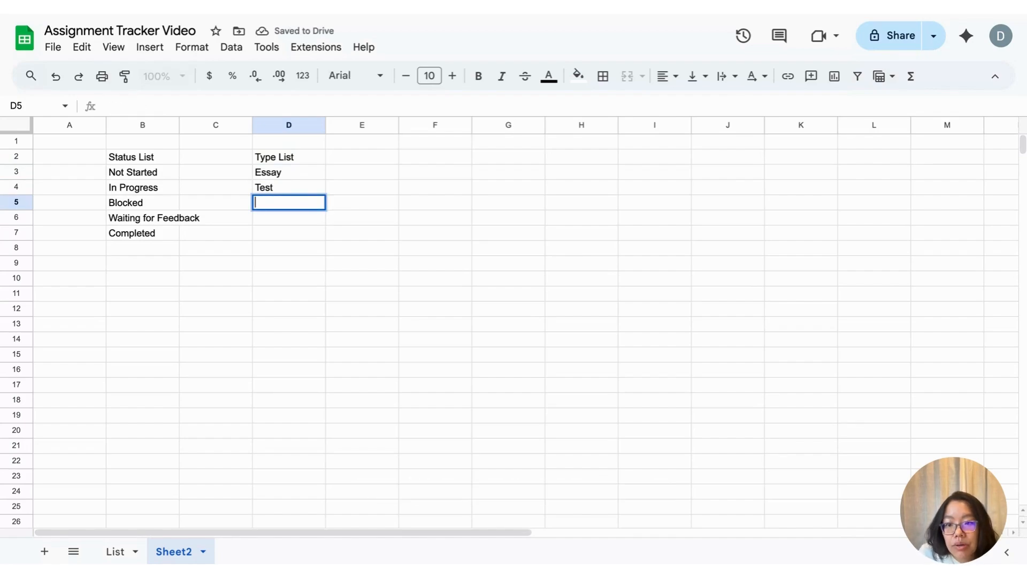
{"action": "type", "text": "Presentations"}
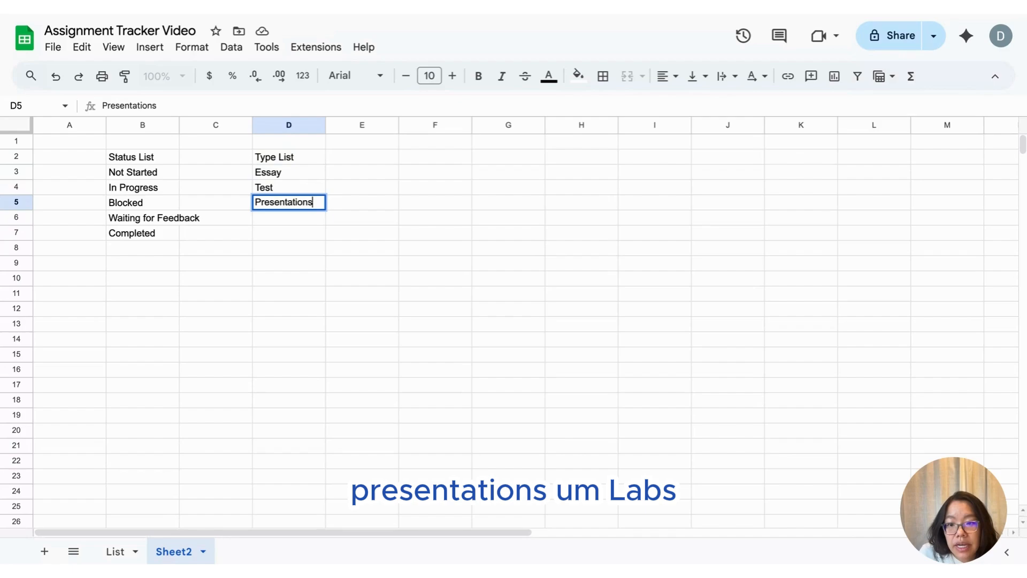
{"action": "key", "text": "Return"}
Add "Labs" in D6 and "Group Assignments" in D7 to the type list.
{"action": "type", "text": "Lab"}
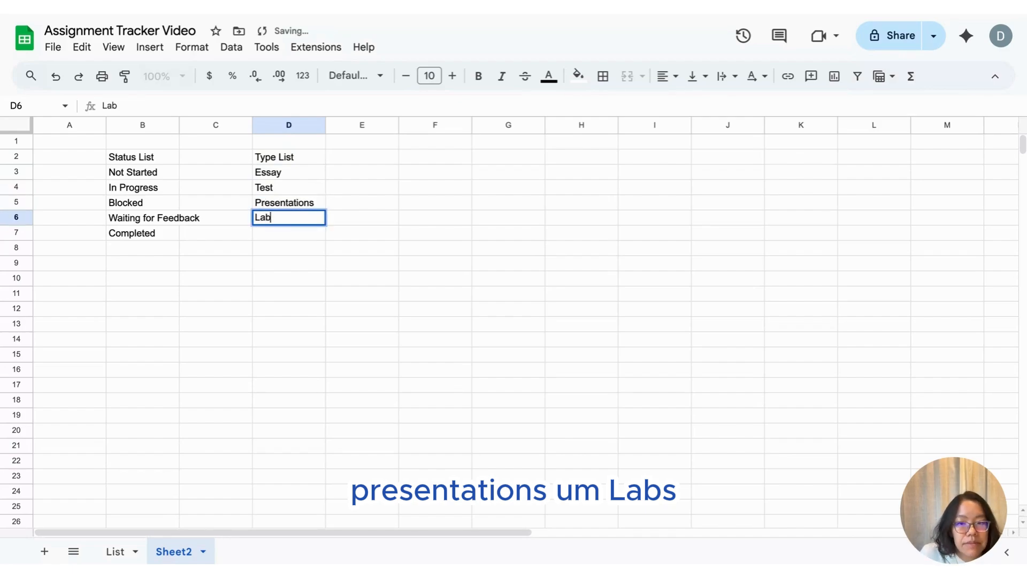
{"action": "type", "text": "s"}
{"action": "key", "text": "Return"}
{"action": "type", "text": "Group A"}
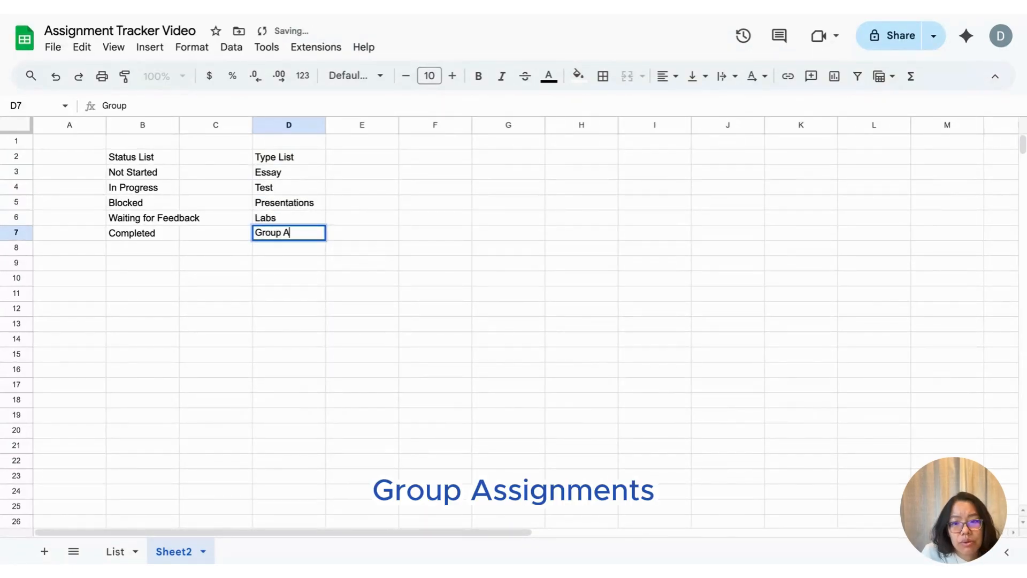
{"action": "type", "text": "ssignm"}
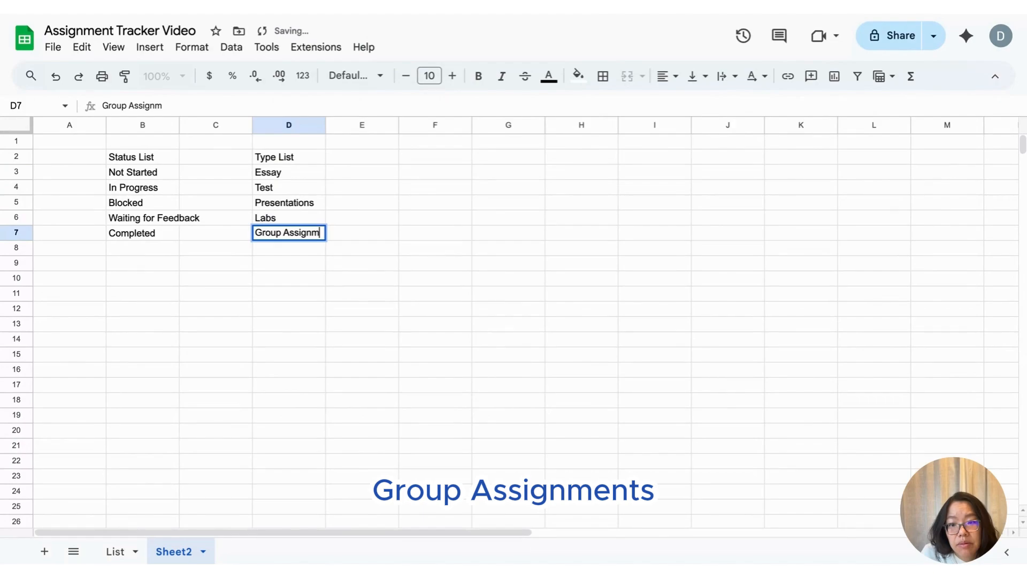
{"action": "type", "text": "ents"}
{"action": "key", "text": "Return"}
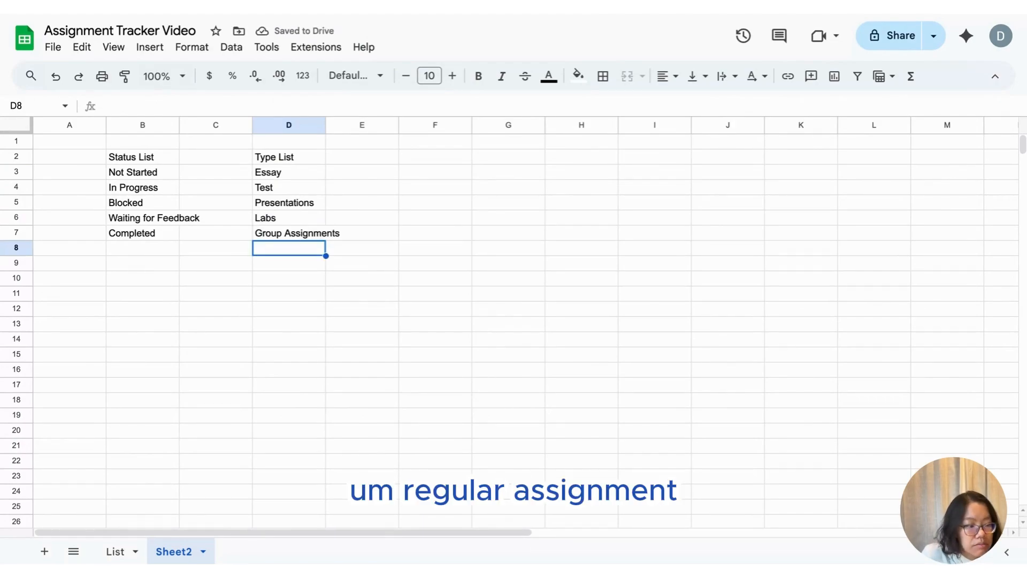
Add "Assignment", "Mid-Term Exam" and "FInal Exam" in cells D8 to D10 to complete the type list.
{"action": "type", "text": "Assignment"}
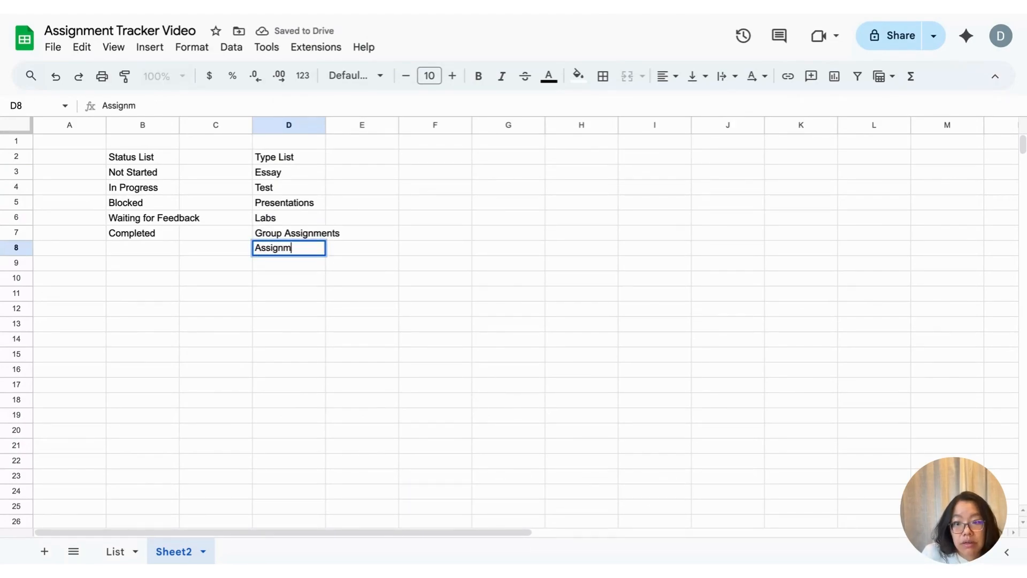
{"action": "key", "text": "Return"}
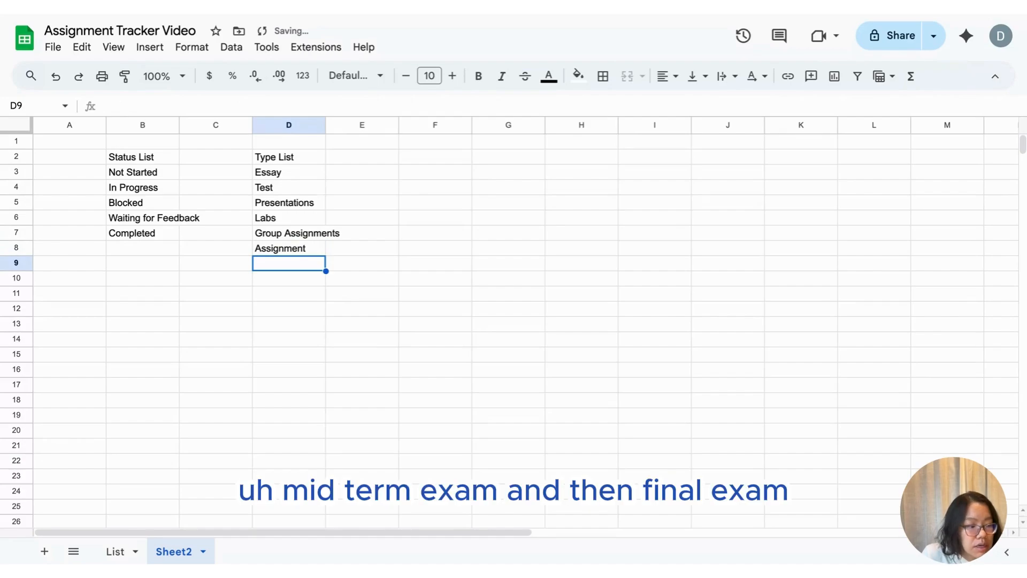
{"action": "type", "text": "Mid-Term Ex"}
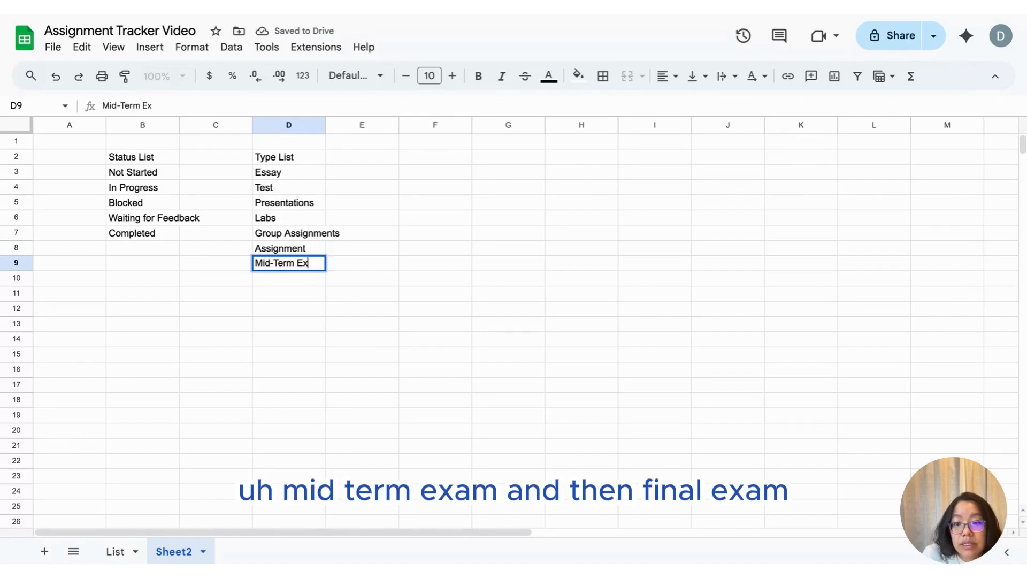
{"action": "type", "text": "am"}
{"action": "key", "text": "Return"}
{"action": "type", "text": "FInal Exam"}
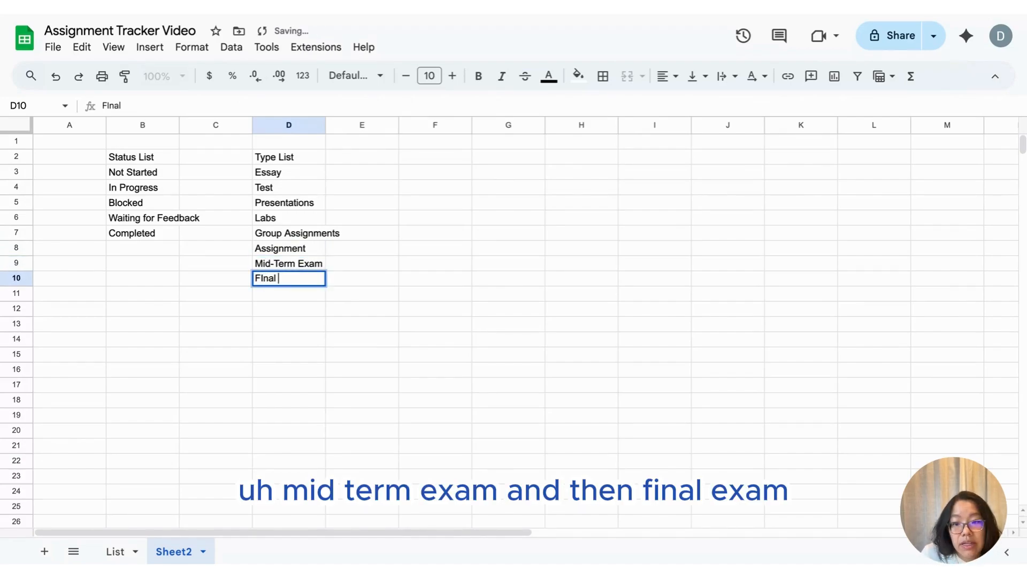
{"action": "key", "text": "Return"}
{"action": "key", "text": "Right"}
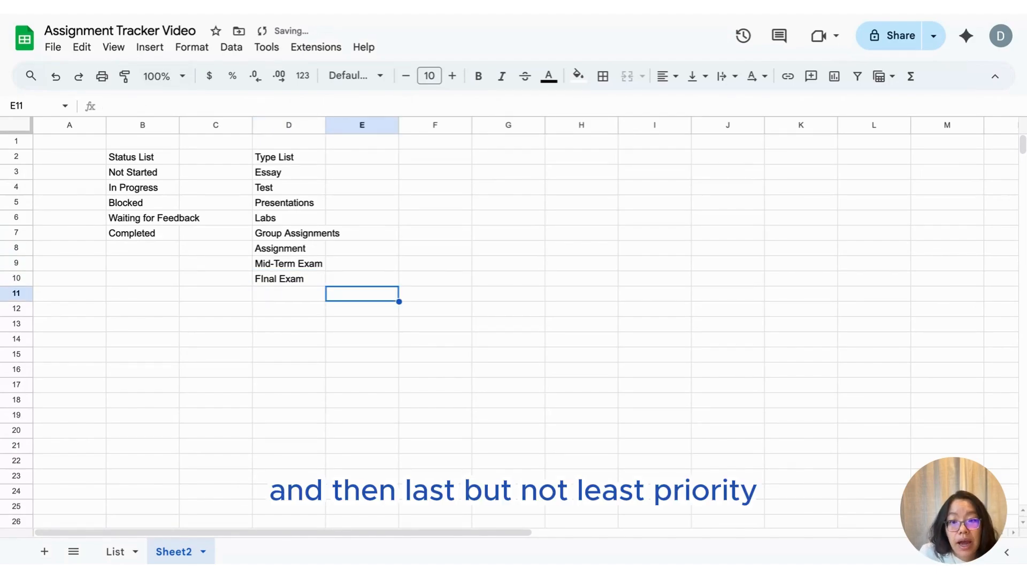
Enter the heading "Priority" in F2 and list "High", "Medium" and "Low" beneath it in F3 to F5.
{"action": "left_click", "coordinate": [416, 161]}
{"action": "type", "text": "Priority"}
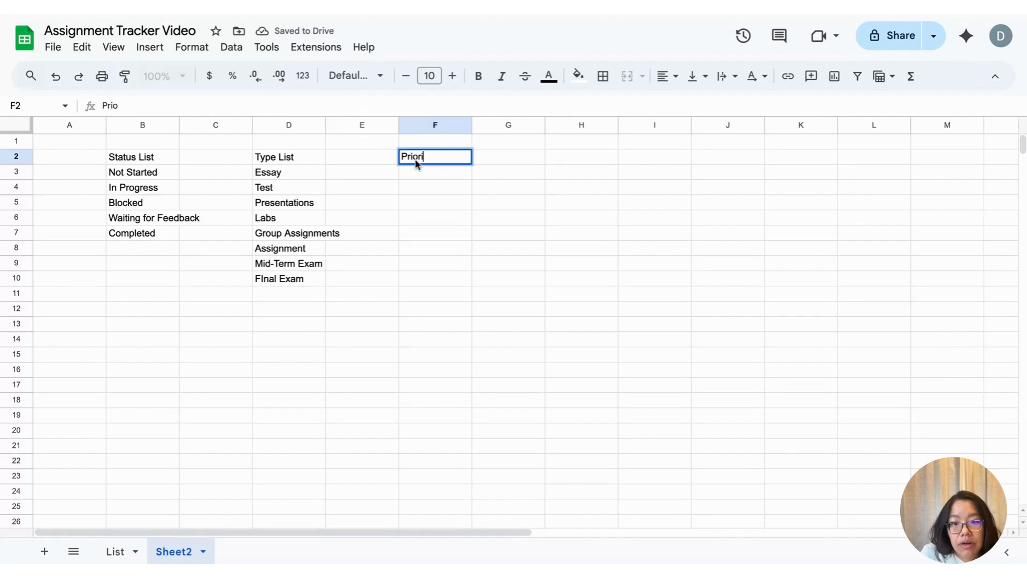
{"action": "key", "text": "Return"}
{"action": "type", "text": "High"}
{"action": "key", "text": "Return"}
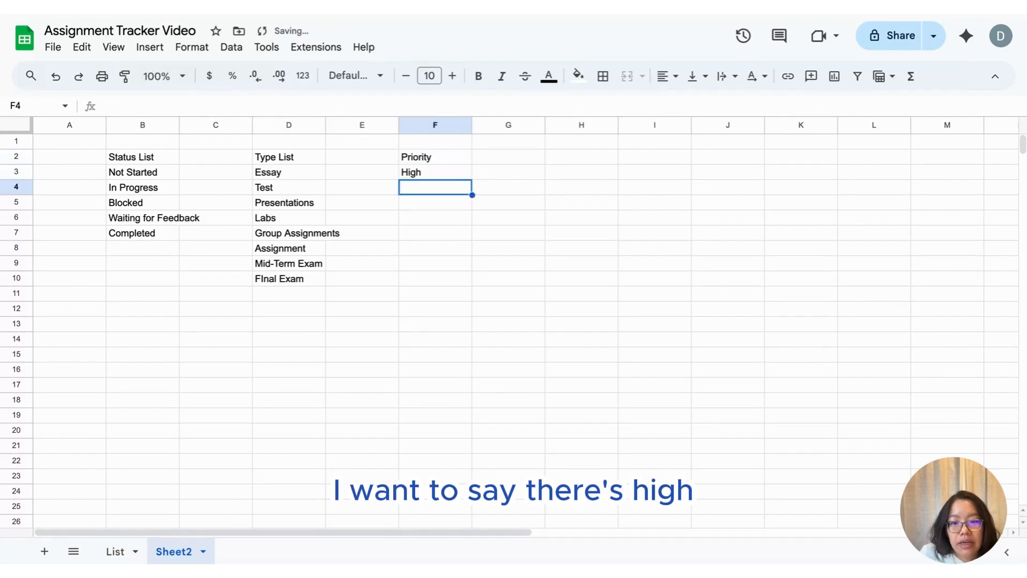
{"action": "type", "text": "Medium"}
{"action": "key", "text": "Return"}
{"action": "type", "text": "Low"}
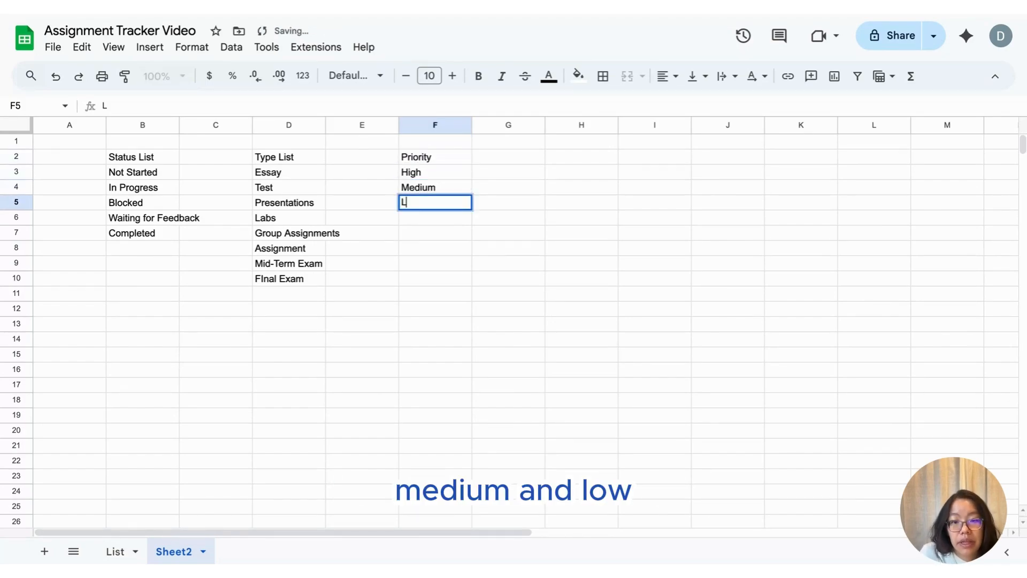
{"action": "key", "text": "Return"}
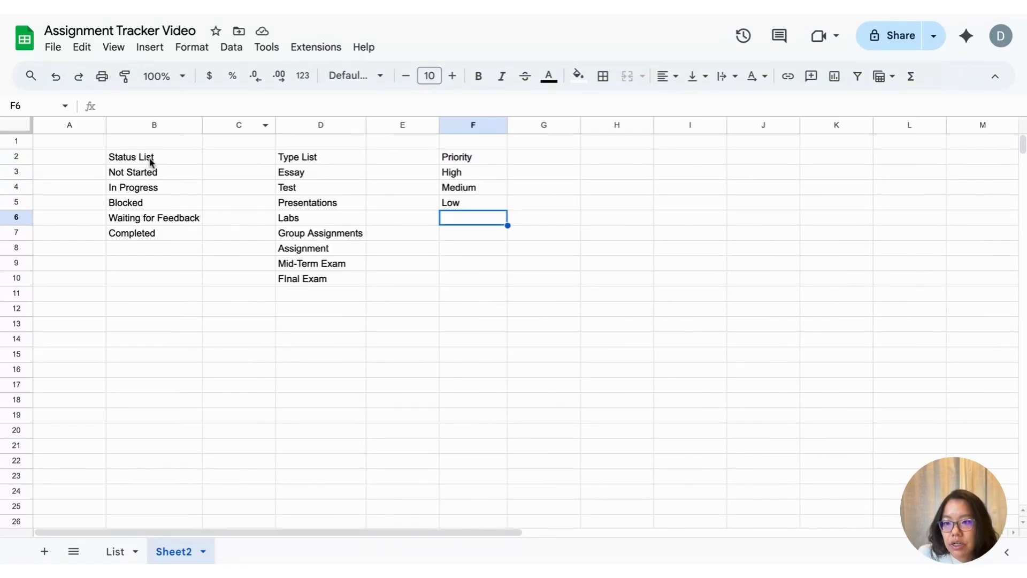
Apply an outer border around the status list range B2:B20.
{"action": "left_click_drag", "start_coordinate": [150, 159], "coordinate": [185, 436]}
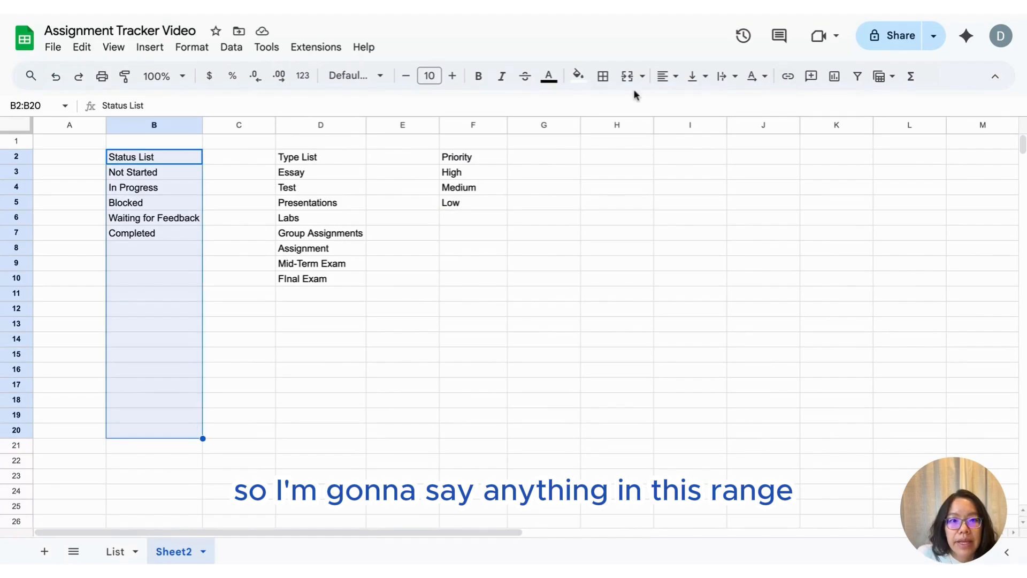
{"action": "left_click", "coordinate": [601, 78]}
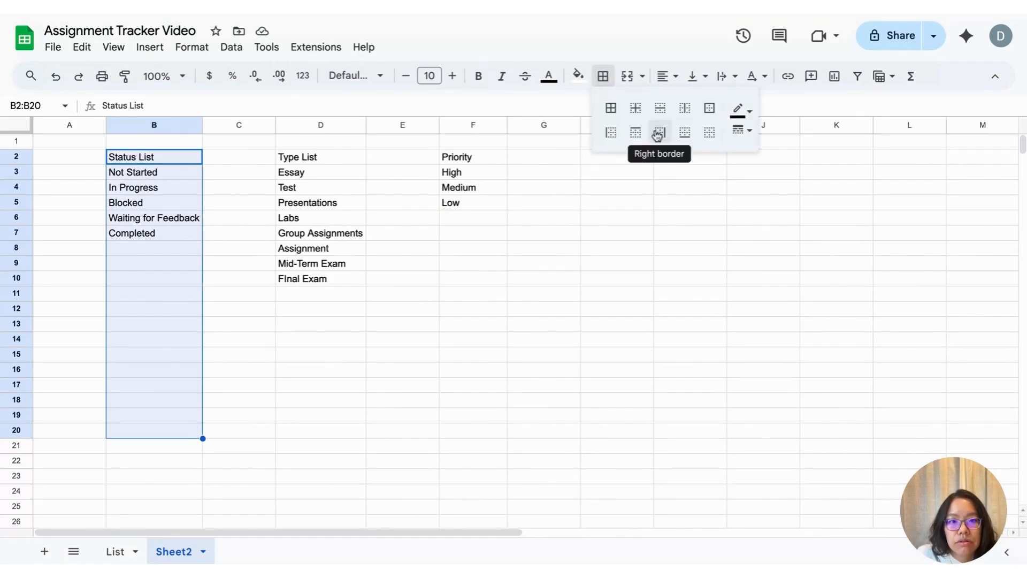
{"action": "left_click", "coordinate": [708, 114]}
Apply an outer border around the type list range D2:D20.
{"action": "left_click_drag", "start_coordinate": [324, 158], "coordinate": [338, 429]}
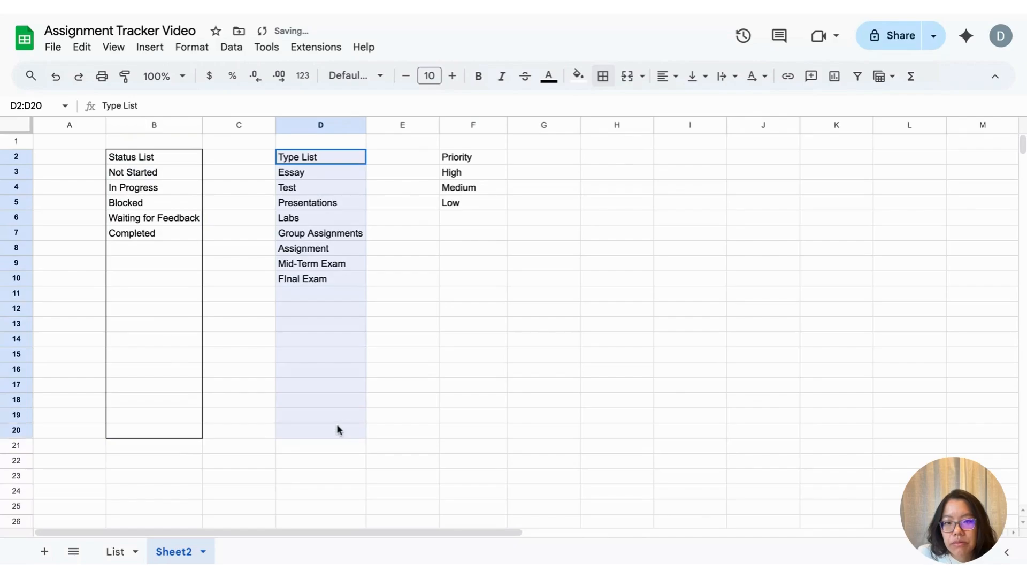
{"action": "left_click", "coordinate": [603, 76]}
{"action": "left_click", "coordinate": [710, 108]}
Apply an outer border around the priority list range F2:F20.
{"action": "left_click_drag", "start_coordinate": [478, 156], "coordinate": [476, 435]}
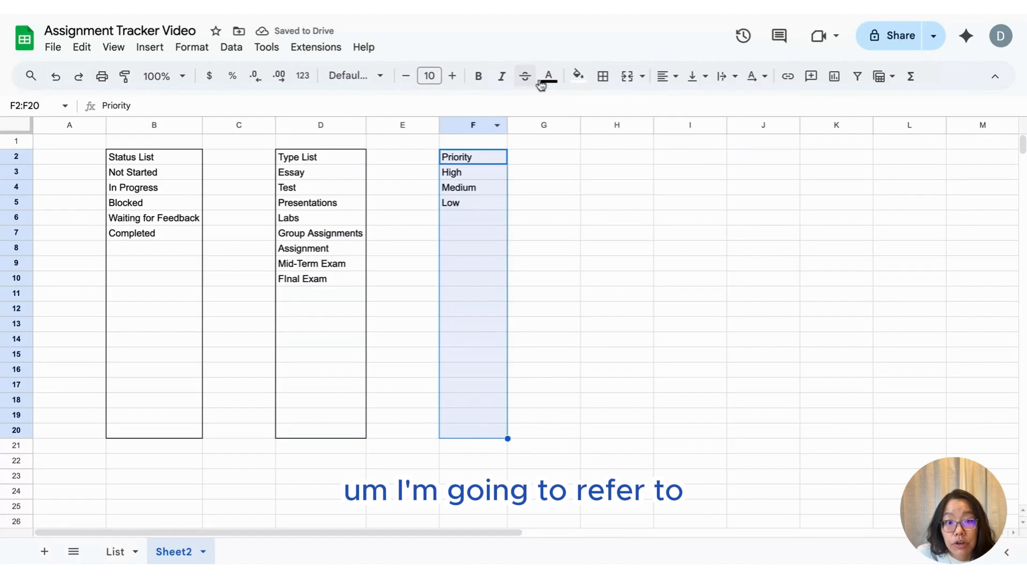
{"action": "left_click", "coordinate": [605, 77]}
{"action": "left_click", "coordinate": [709, 107]}
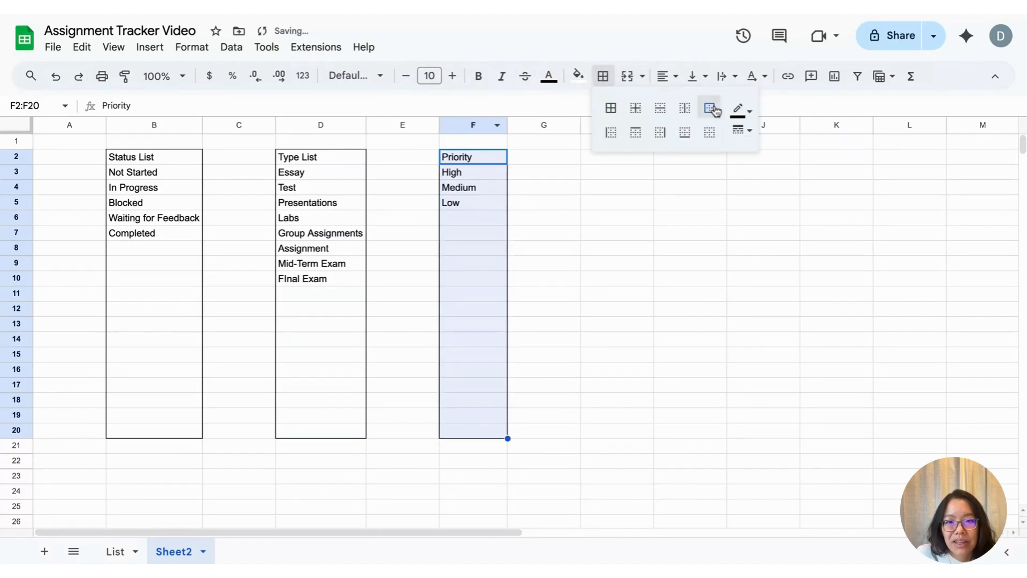
{"action": "left_click", "coordinate": [566, 307]}
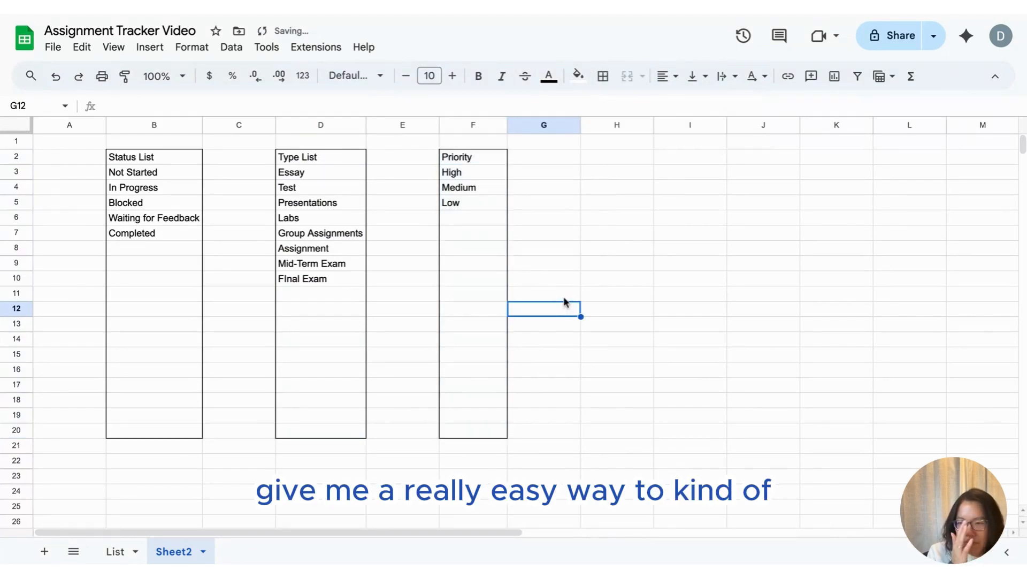
On the List sheet, enter the courses "Calc 201" in B3 and "Math 202" in B4.
{"action": "left_click", "coordinate": [126, 554]}
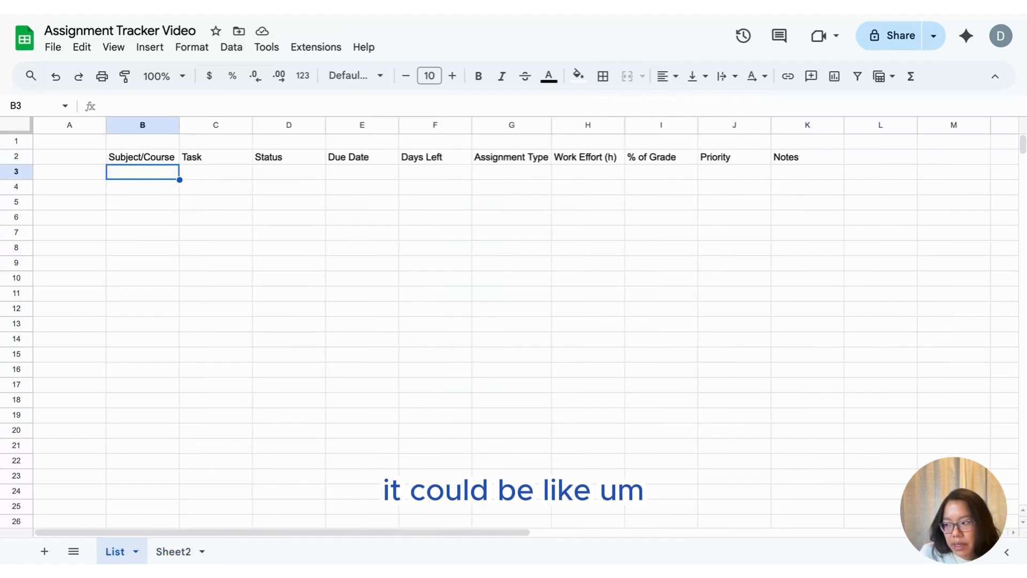
{"action": "type", "text": "Calc"}
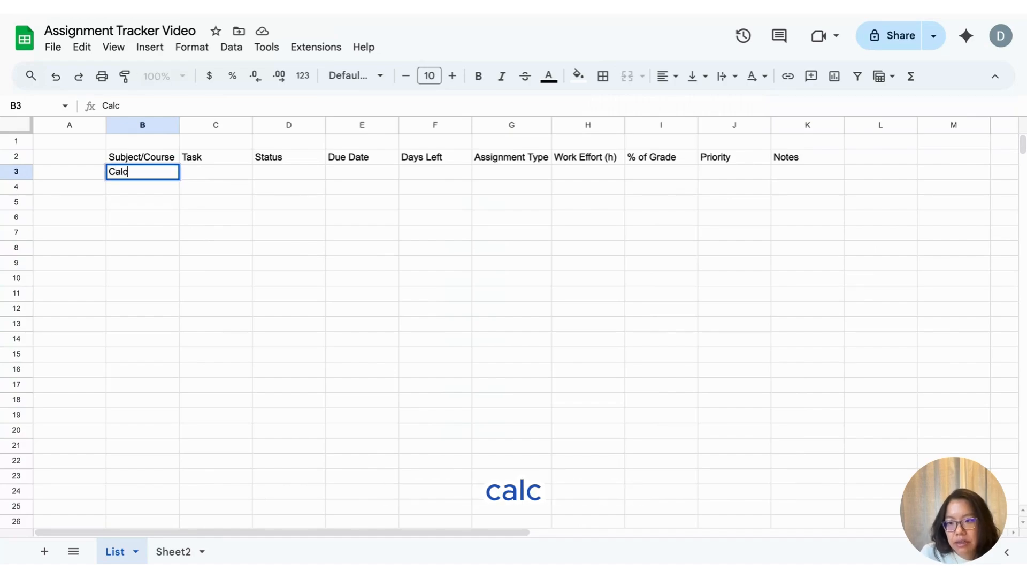
{"action": "type", "text": " 2"}
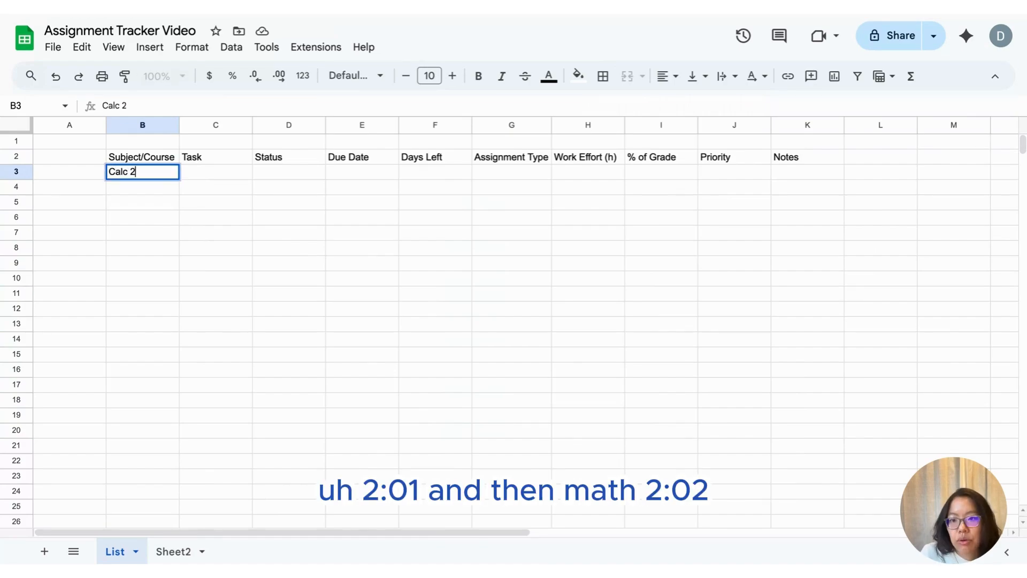
{"action": "type", "text": "01"}
{"action": "key", "text": "Return"}
{"action": "type", "text": "Math"}
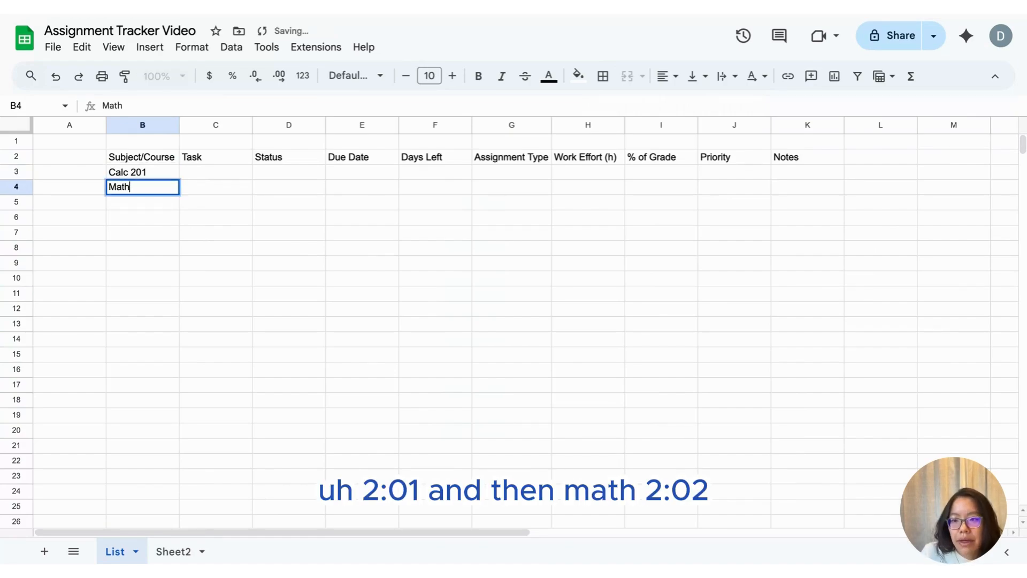
{"action": "type", "text": " 202"}
{"action": "key", "text": "Return"}
Enter the tasks "Assigment" in C3 for Calc 201 and "Lab" in C4 for Math 202.
{"action": "key", "text": "Right"}
{"action": "key", "text": "Up"}
{"action": "key", "text": "Up"}
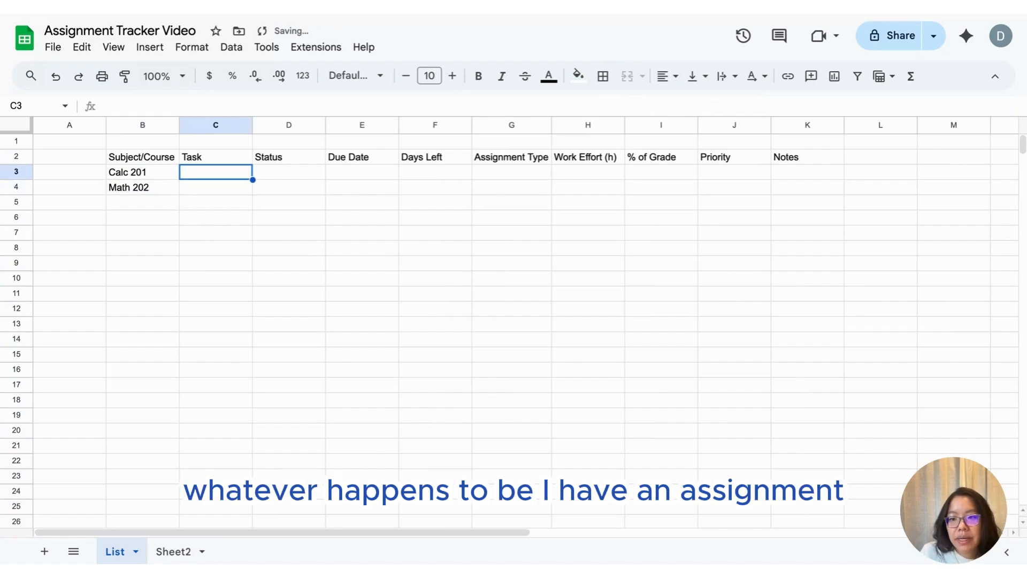
{"action": "type", "text": "Assig"}
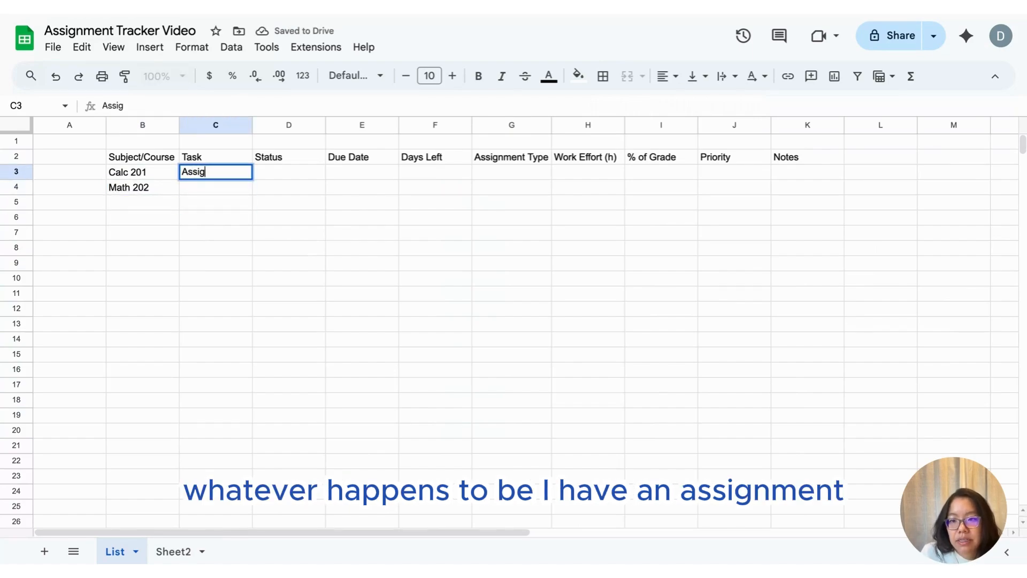
{"action": "type", "text": "ment"}
{"action": "key", "text": "Return"}
{"action": "type", "text": "L"}
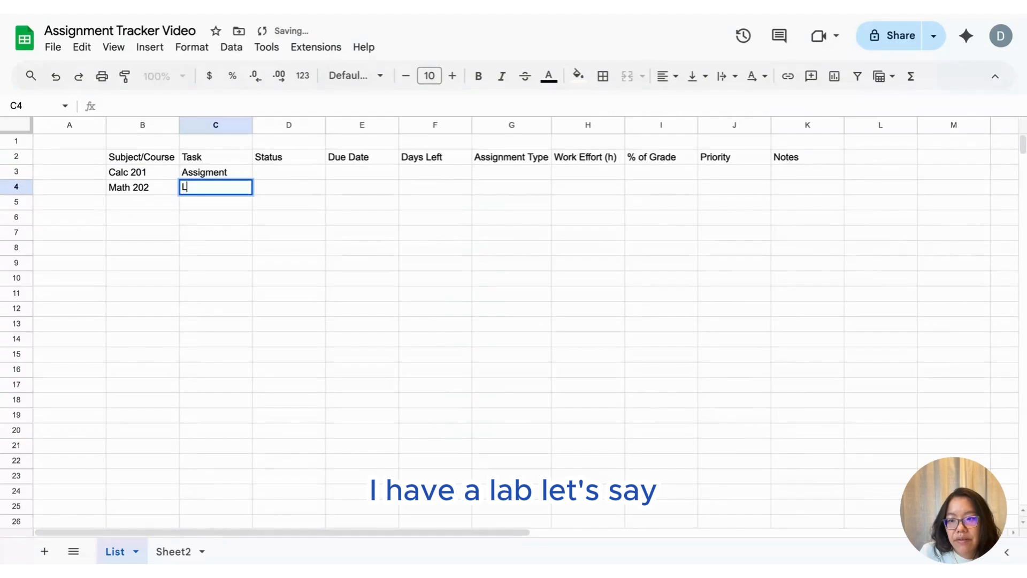
{"action": "type", "text": "ab"}
{"action": "key", "text": "Return"}
Add a data validation rule to the Status cells D3:D57 with the criteria Dropdown (from a range).
{"action": "left_click", "coordinate": [289, 172]}
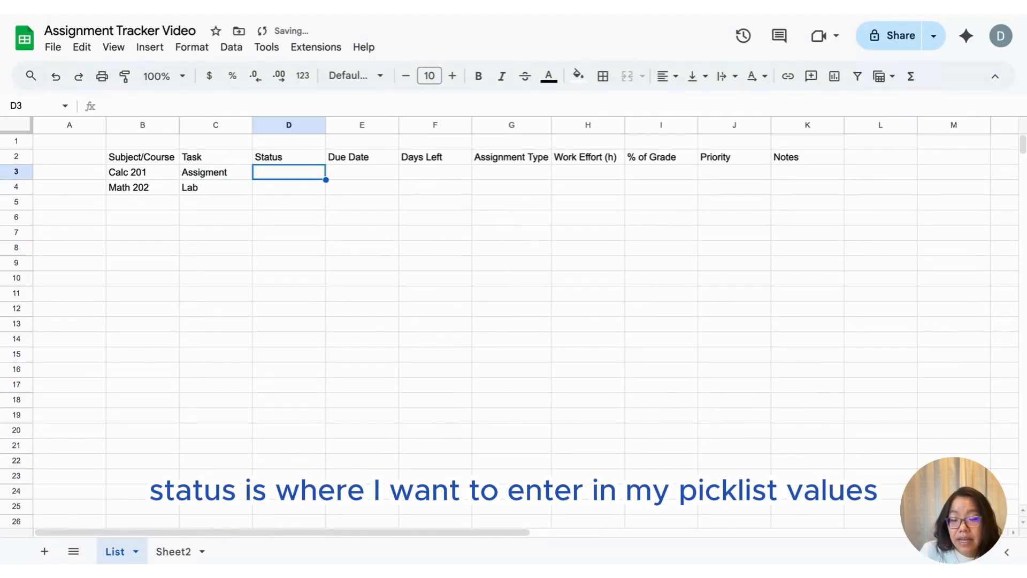
{"action": "scroll", "coordinate": [303, 339], "scroll_direction": "down", "scroll_amount": 10}
{"action": "left_click", "coordinate": [291, 515], "text": "shift"}
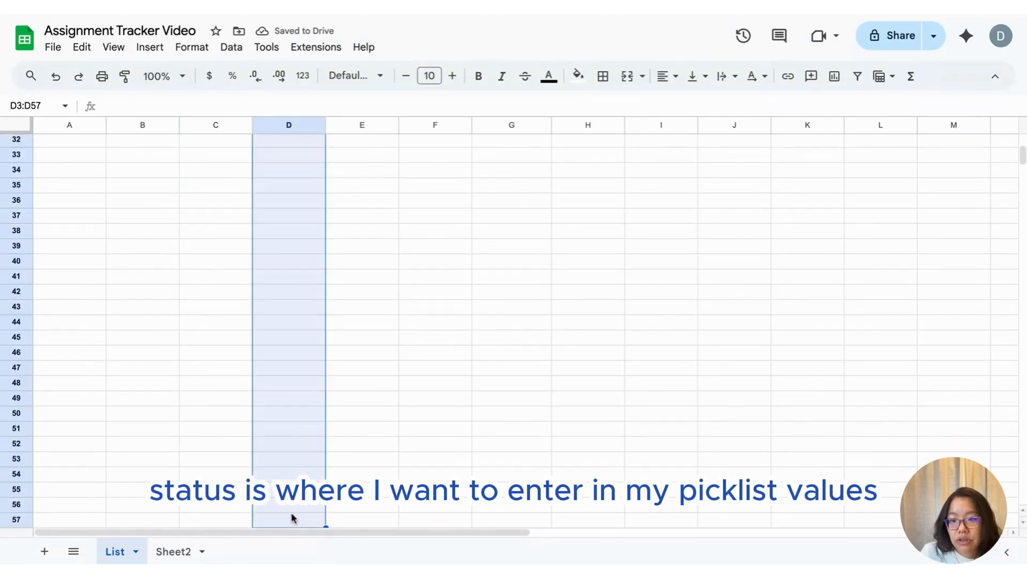
{"action": "scroll", "coordinate": [293, 481], "scroll_direction": "up", "scroll_amount": 10}
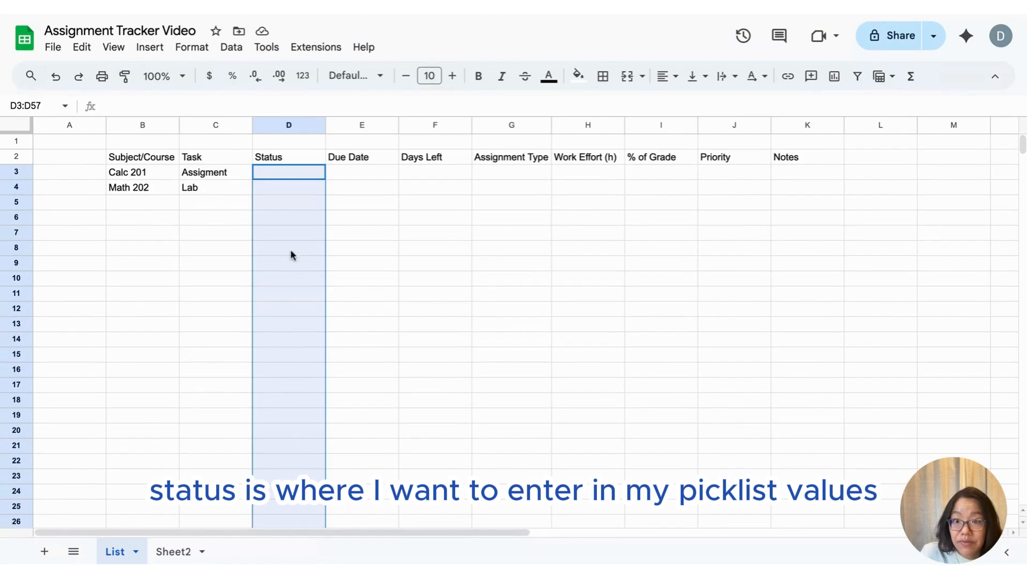
{"action": "left_click", "coordinate": [230, 48]}
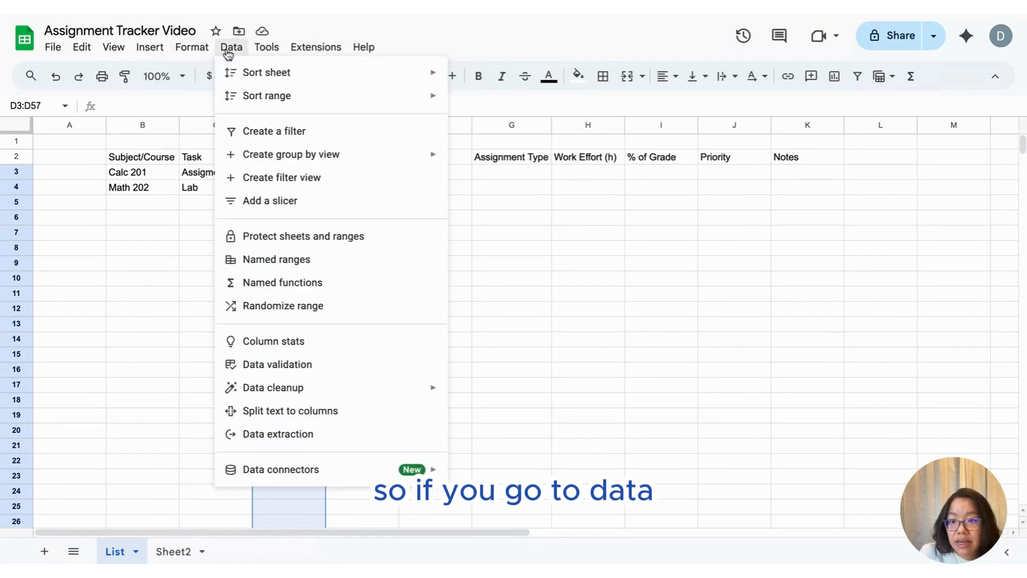
{"action": "left_click", "coordinate": [247, 368]}
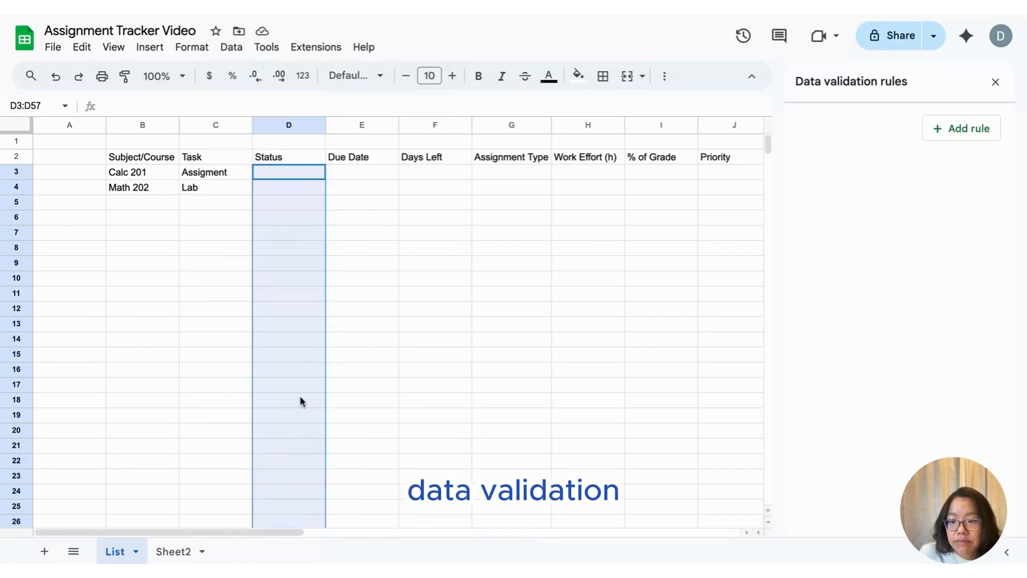
{"action": "left_click", "coordinate": [961, 129]}
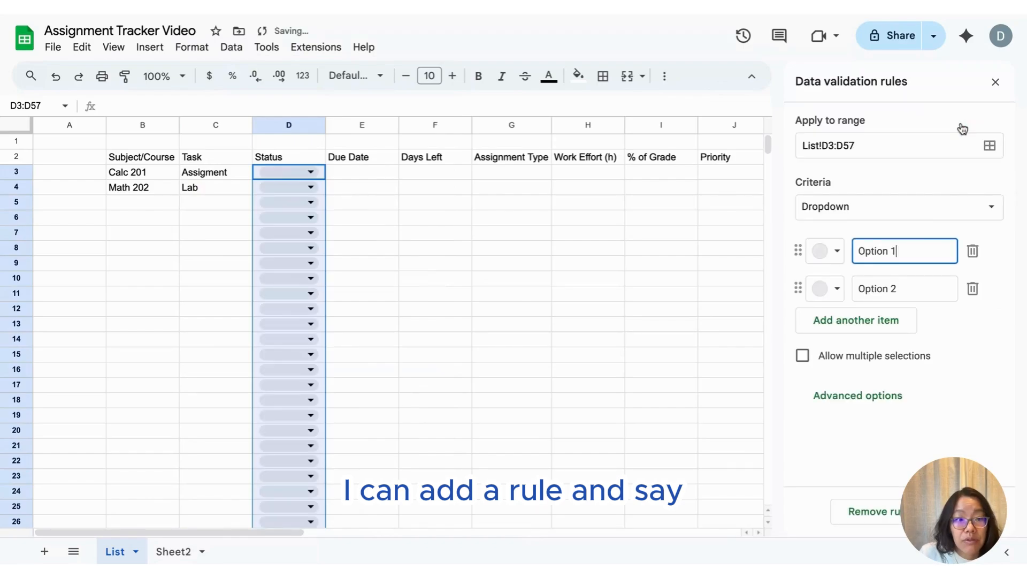
{"action": "left_click", "coordinate": [948, 210]}
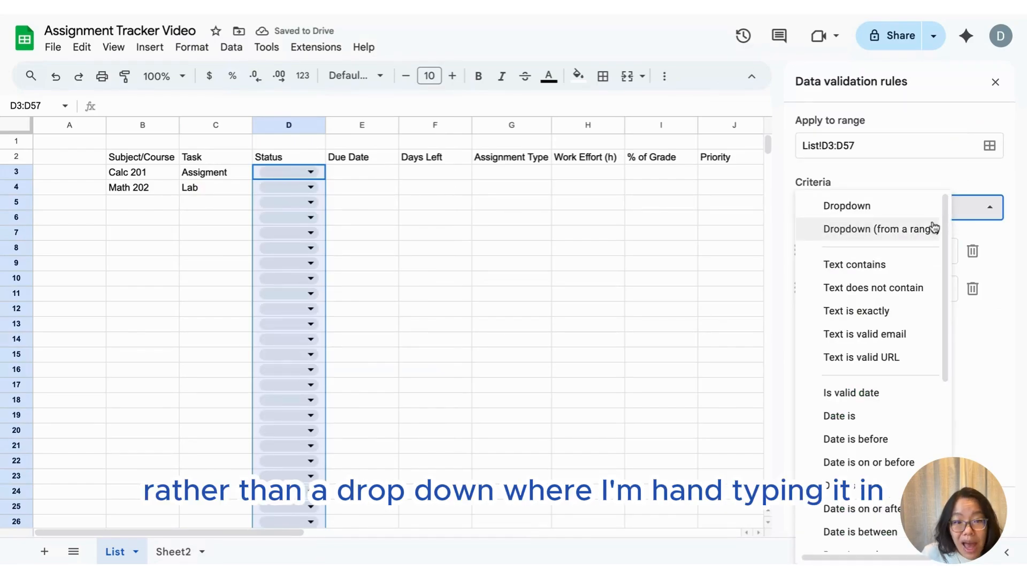
{"action": "left_click", "coordinate": [930, 230]}
Set the status dropdown's source to the status list range Sheet2!B3:B20.
{"action": "left_click", "coordinate": [988, 251]}
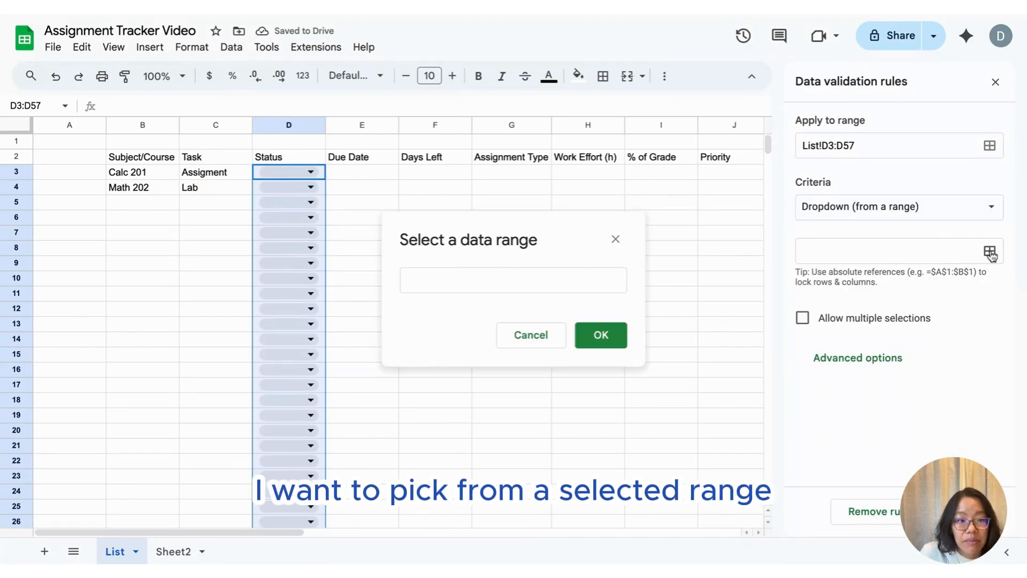
{"action": "left_click", "coordinate": [544, 279]}
{"action": "left_click", "coordinate": [174, 551]}
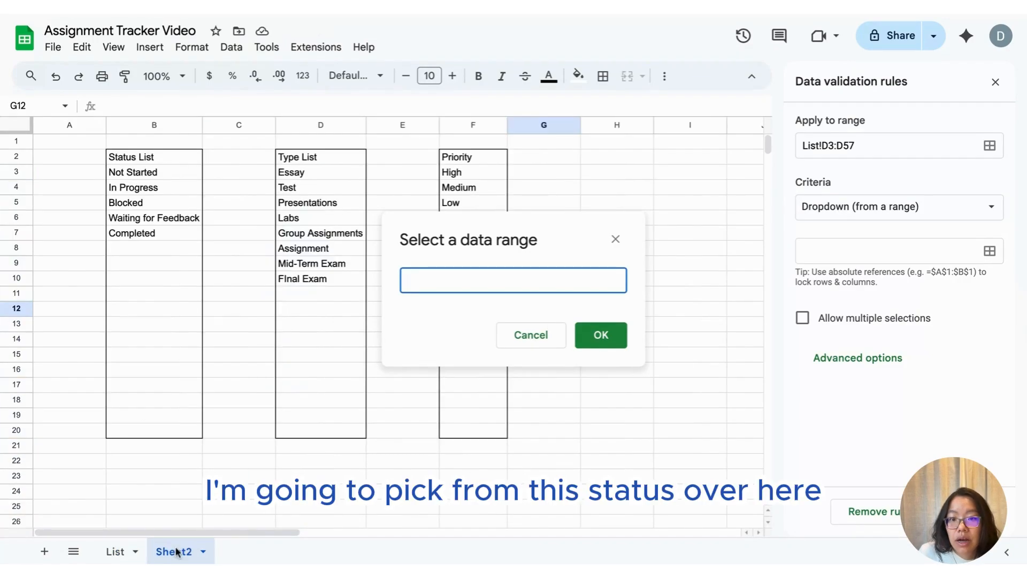
{"action": "left_click_drag", "start_coordinate": [130, 176], "coordinate": [168, 429]}
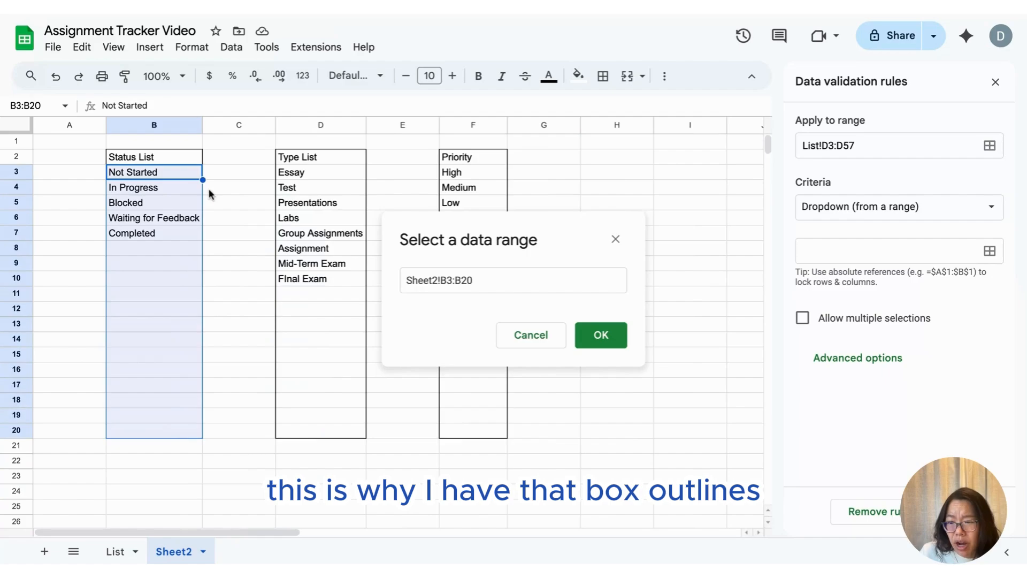
{"action": "left_click", "coordinate": [608, 342]}
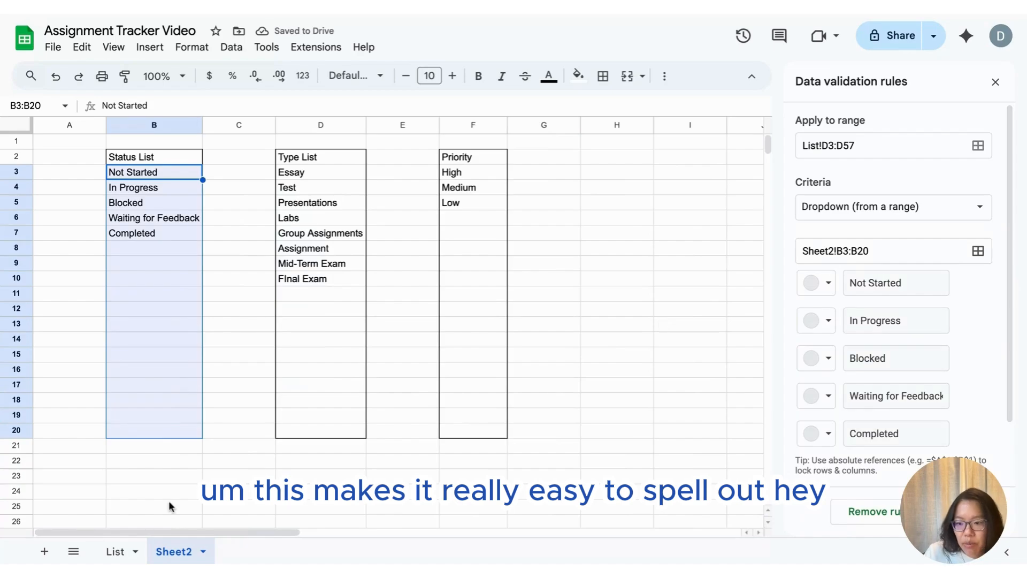
On the List sheet, color the dropdown option Not Started light gray and In Progress light yellow.
{"action": "left_click", "coordinate": [115, 551]}
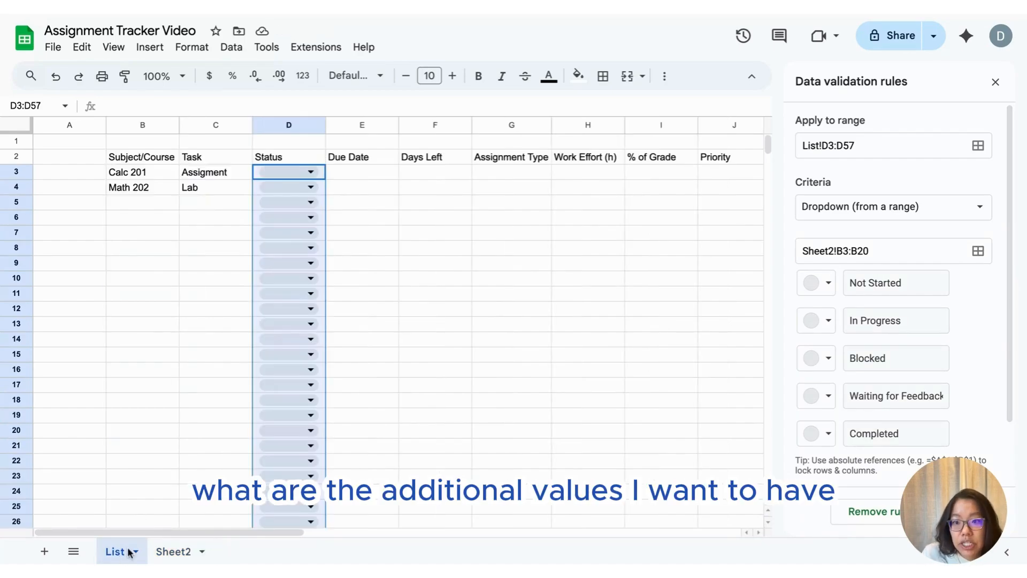
{"action": "left_click", "coordinate": [829, 286]}
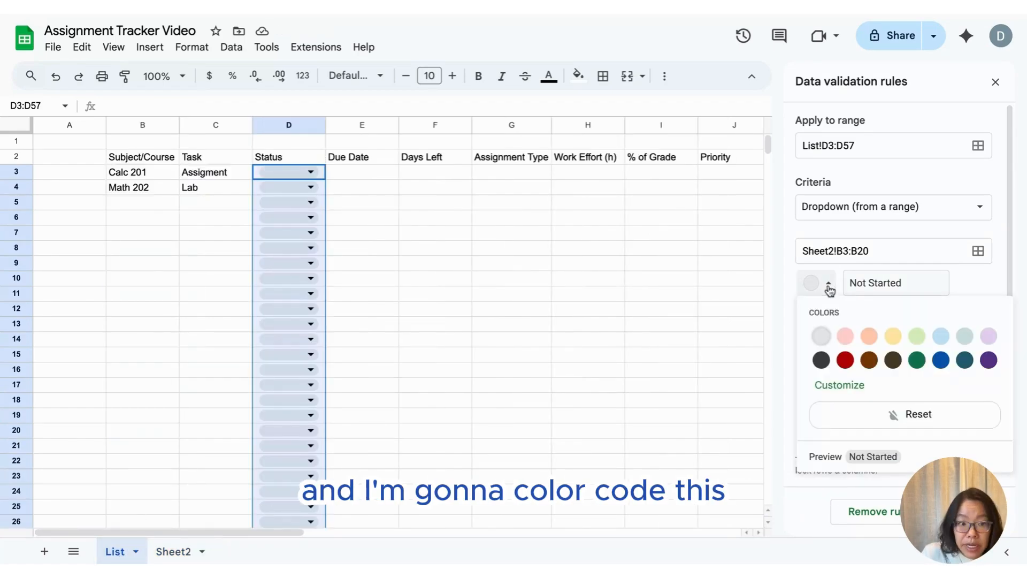
{"action": "left_click", "coordinate": [818, 339]}
{"action": "left_click", "coordinate": [816, 323]}
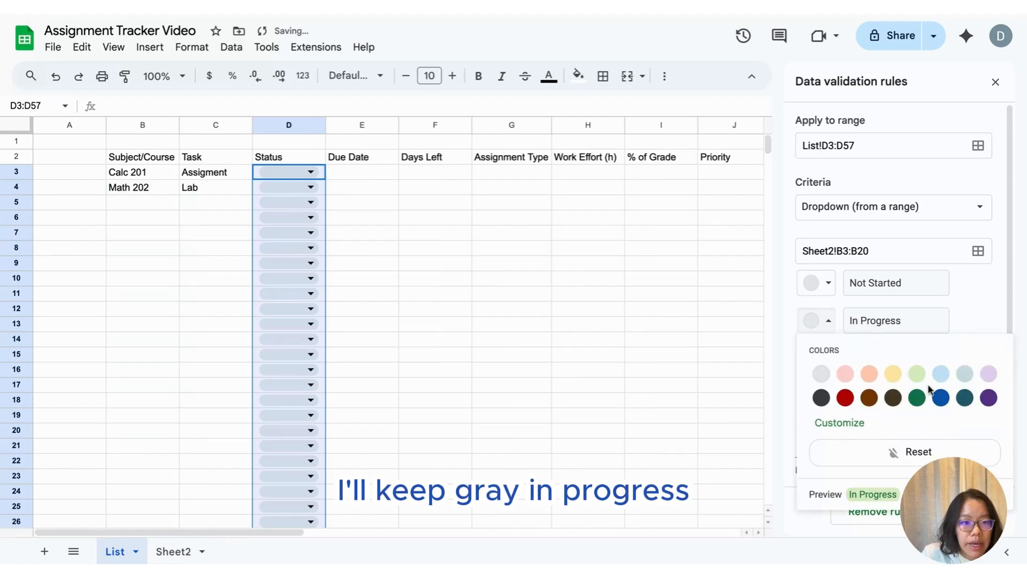
{"action": "left_click", "coordinate": [892, 374]}
Color the dropdown option Blocked light red and Waiting for Feedback light blue.
{"action": "left_click", "coordinate": [813, 368]}
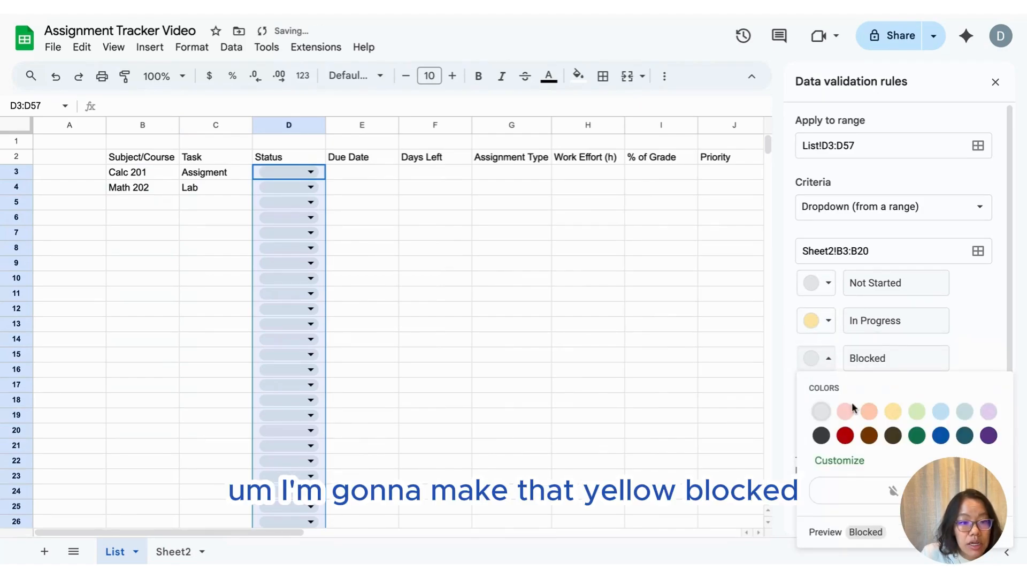
{"action": "left_click", "coordinate": [869, 411]}
{"action": "left_click", "coordinate": [821, 368]}
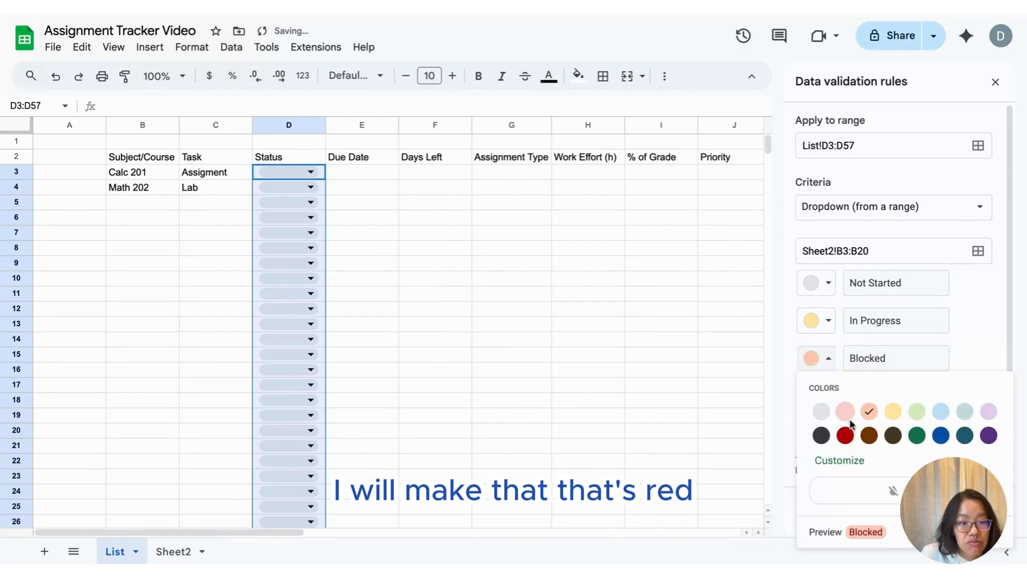
{"action": "left_click", "coordinate": [845, 433]}
{"action": "left_click", "coordinate": [824, 408]}
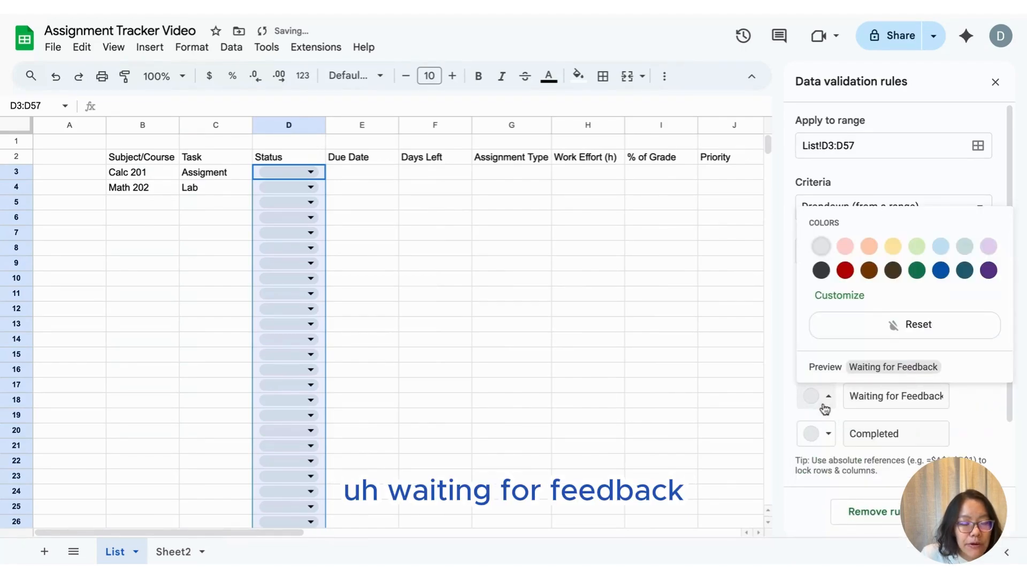
{"action": "left_click", "coordinate": [940, 246]}
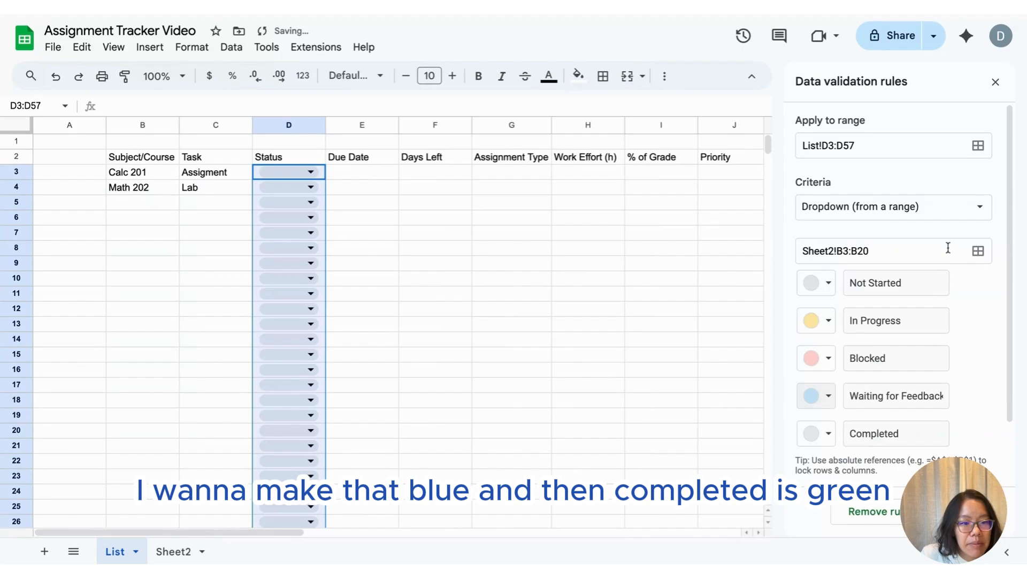
Color the dropdown option Completed light green and save the status validation rule.
{"action": "left_click", "coordinate": [823, 432]}
{"action": "left_click", "coordinate": [918, 284]}
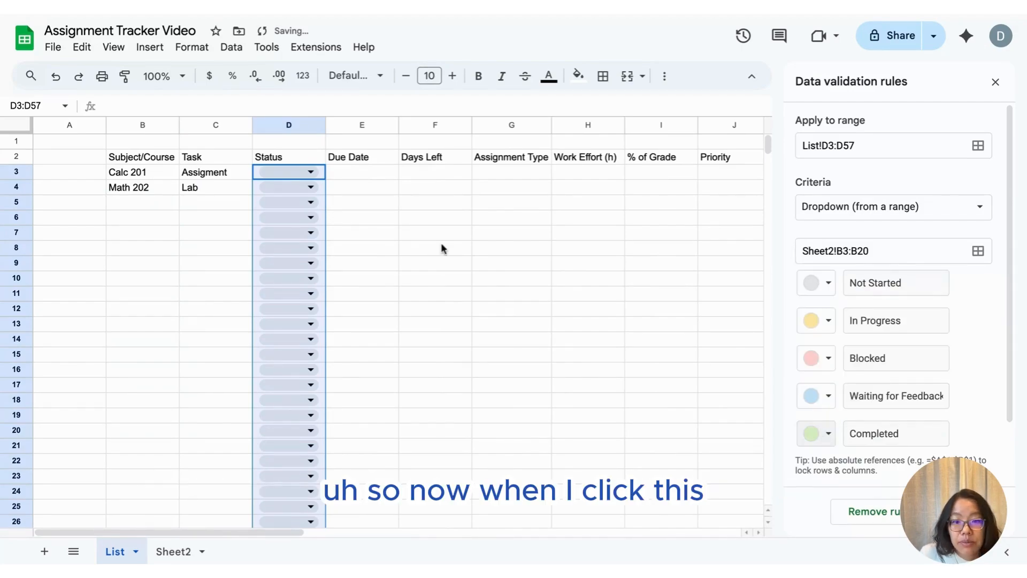
{"action": "left_click", "coordinate": [968, 511]}
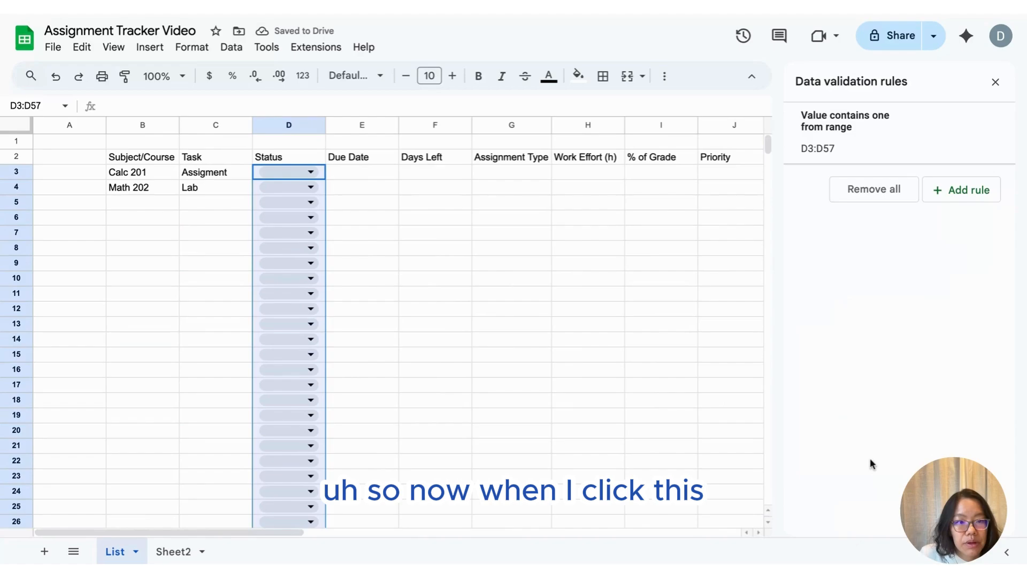
Set the status to Completed in D3 and Waiting for Feedback in D4, fitting the Status column's width to its contents.
{"action": "left_click", "coordinate": [329, 187]}
{"action": "left_click", "coordinate": [300, 172]}
{"action": "left_click", "coordinate": [299, 283]}
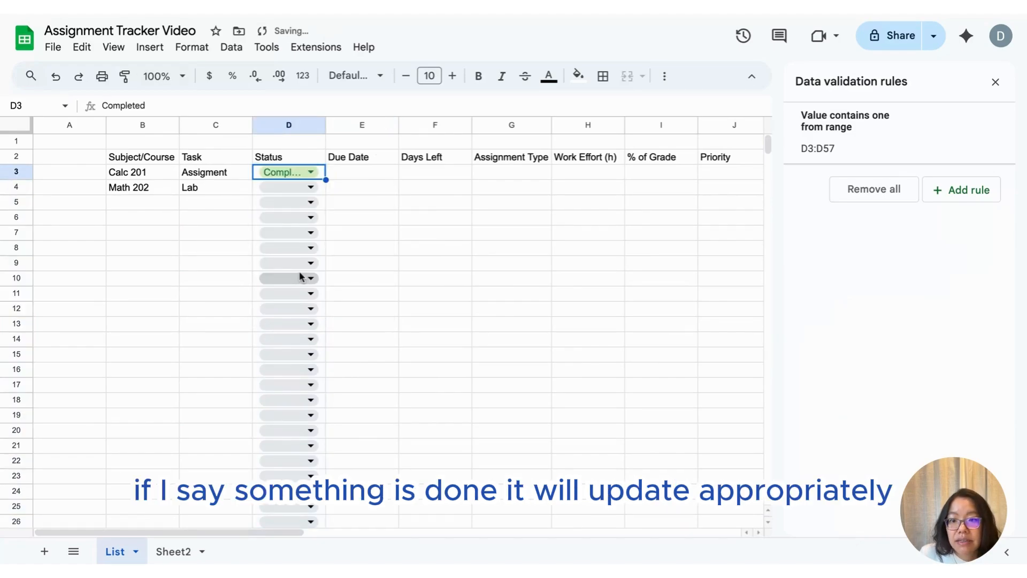
{"action": "left_click", "coordinate": [309, 186]}
{"action": "left_click", "coordinate": [305, 278]}
{"action": "left_click", "coordinate": [433, 218]}
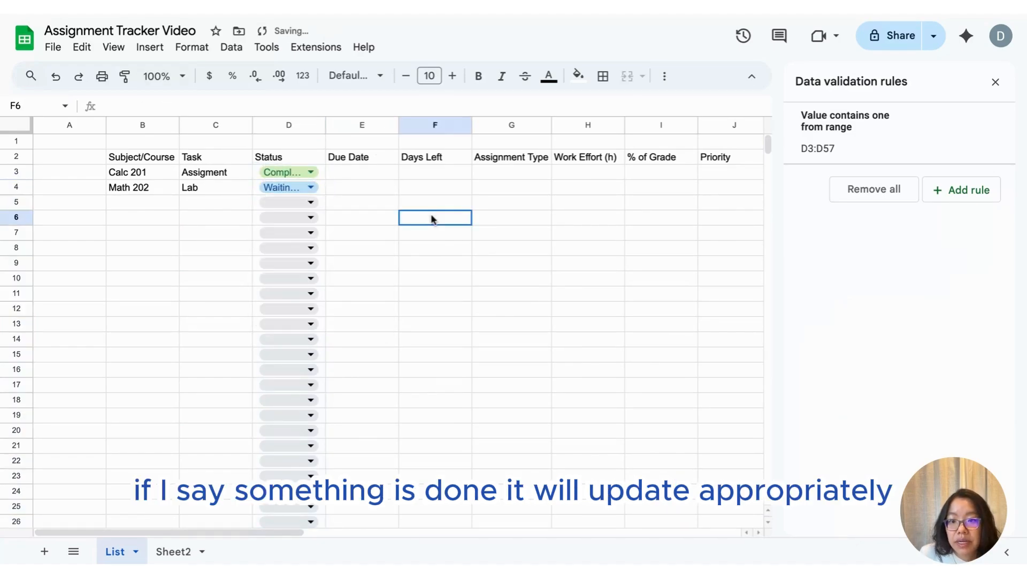
{"action": "double_click", "coordinate": [324, 123]}
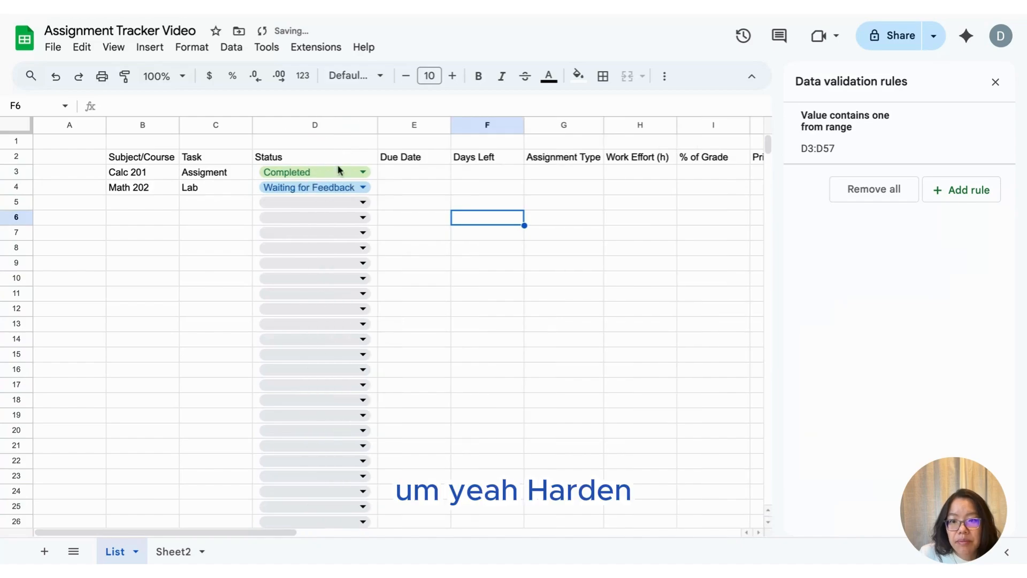
Enter the due date 9/2/2025 in E3 for the Calc 201 assignment.
{"action": "left_click", "coordinate": [412, 172]}
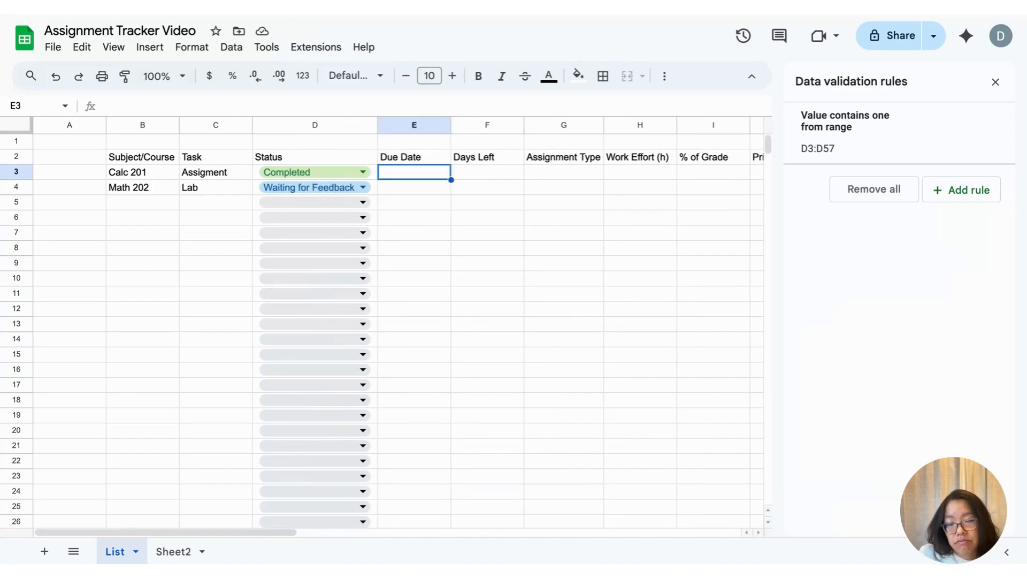
{"action": "type", "text": "9"}
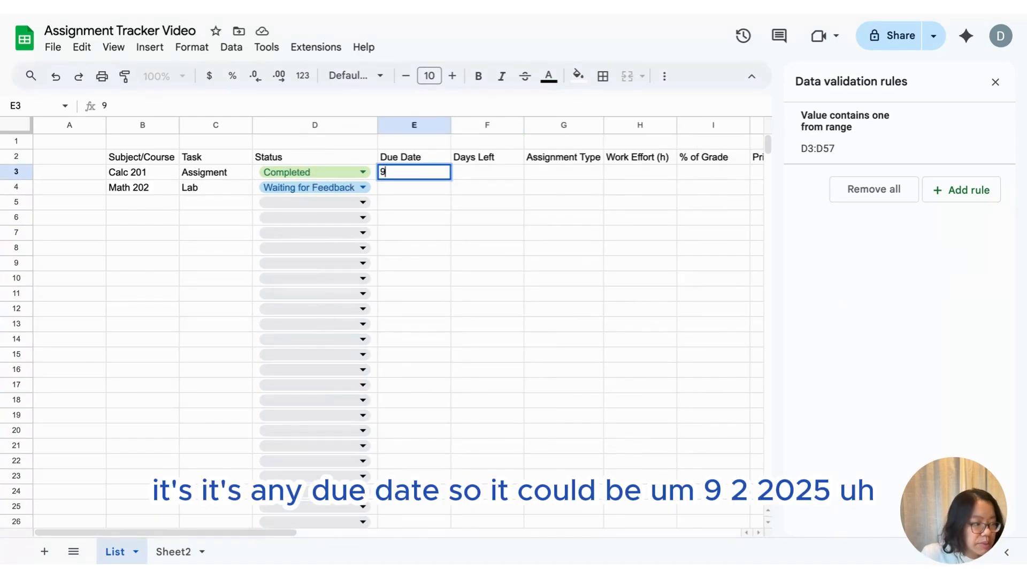
{"action": "type", "text": "/2/2025"}
{"action": "key", "text": "Return"}
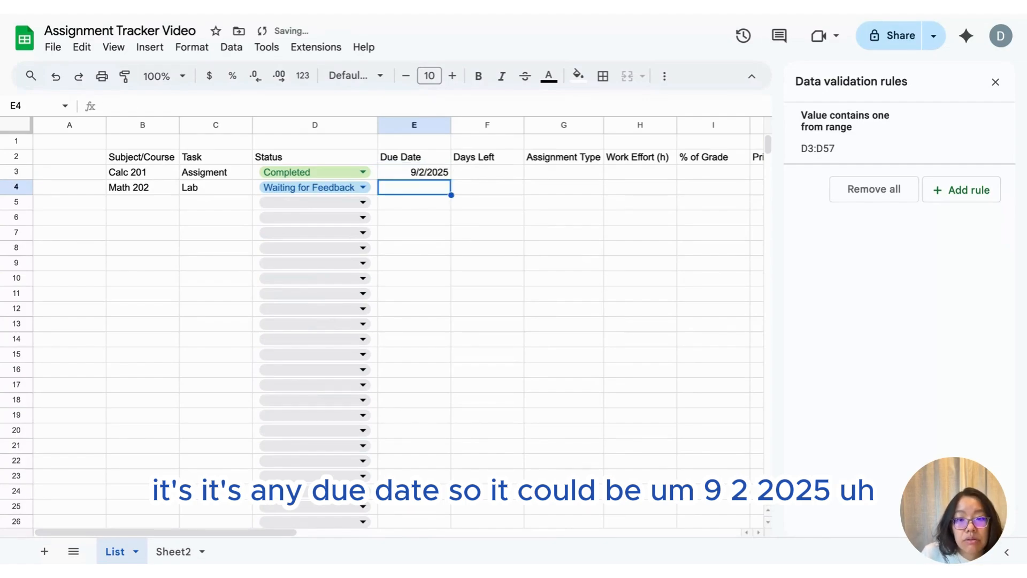
Enter the formula =TODAY() in B1 above the Subject/Course header to supply the current date.
{"action": "key", "text": "Right"}
{"action": "key", "text": "Up"}
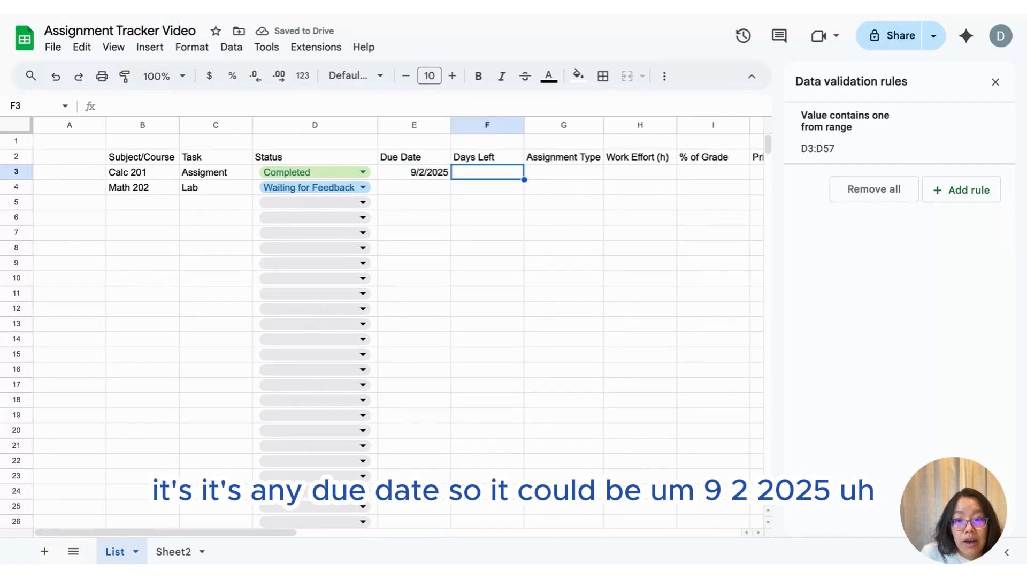
{"action": "left_click", "coordinate": [157, 141]}
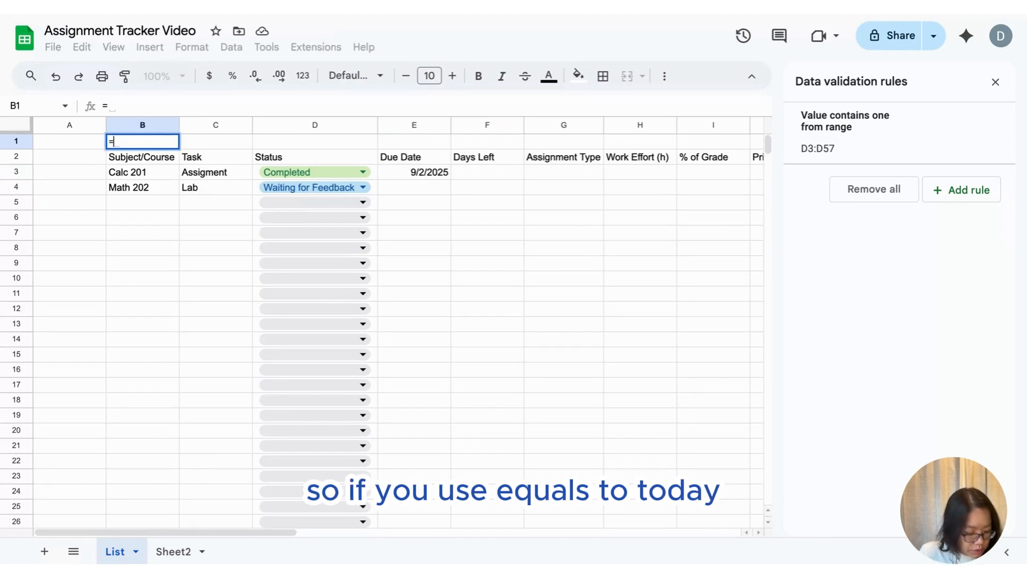
{"action": "type", "text": "=today("}
{"action": "key", "text": "Return"}
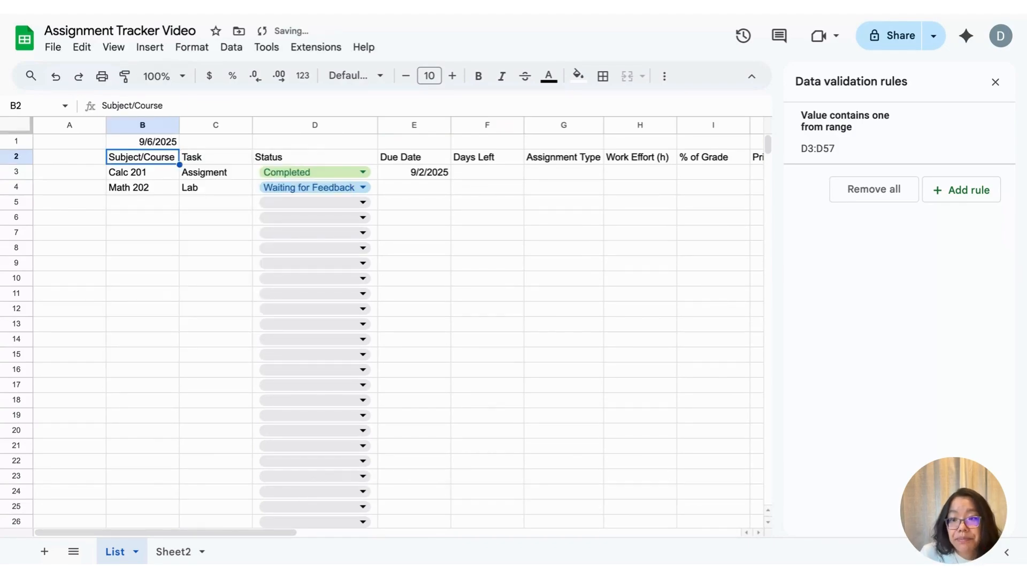
Enter the formula =E3-B1 in F3 to calculate the days left until the Calc 201 due date.
{"action": "left_click", "coordinate": [484, 176]}
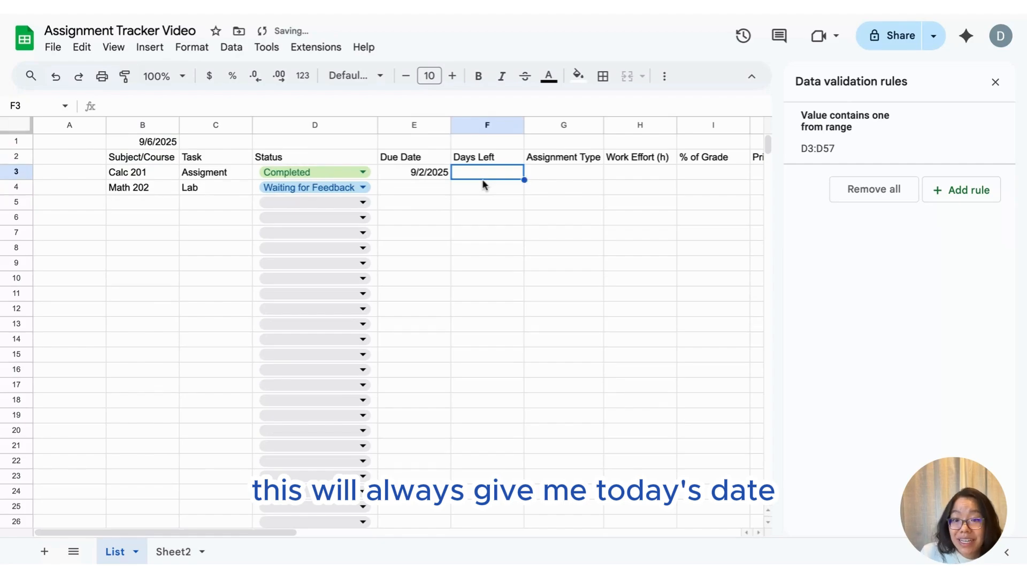
{"action": "type", "text": "="}
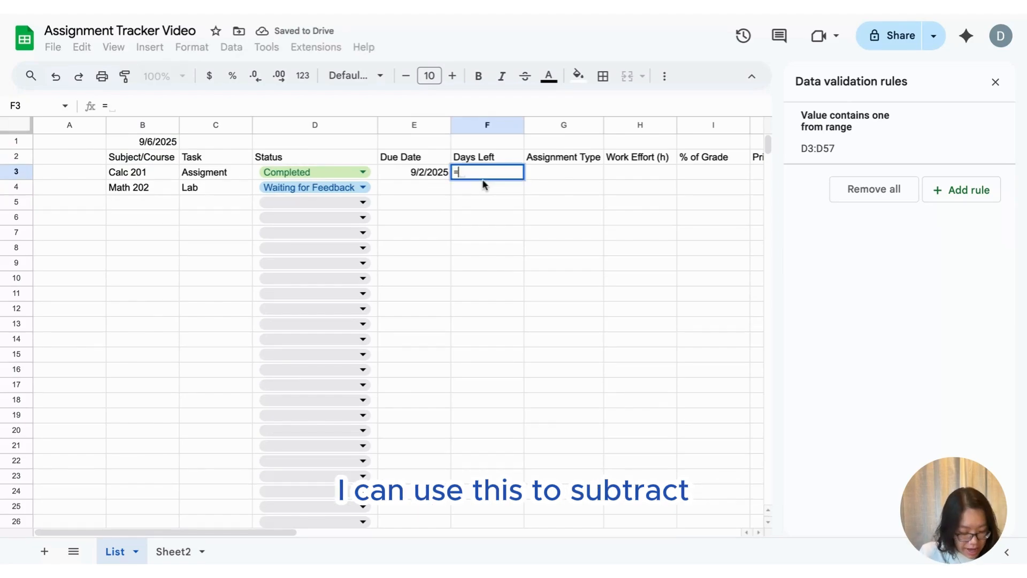
{"action": "left_click", "coordinate": [421, 174]}
{"action": "type", "text": "-"}
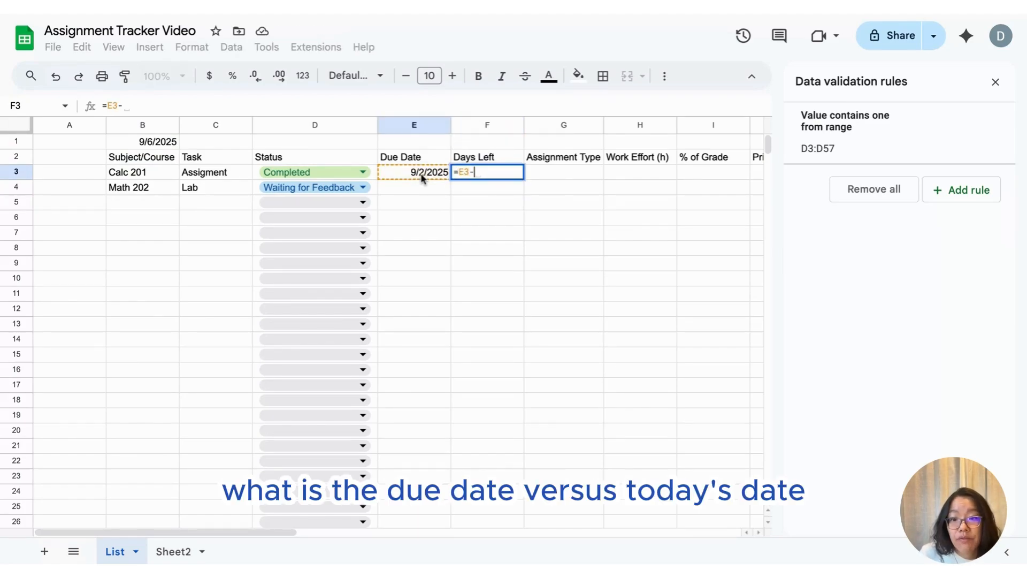
{"action": "left_click", "coordinate": [167, 141]}
{"action": "key", "text": "Return"}
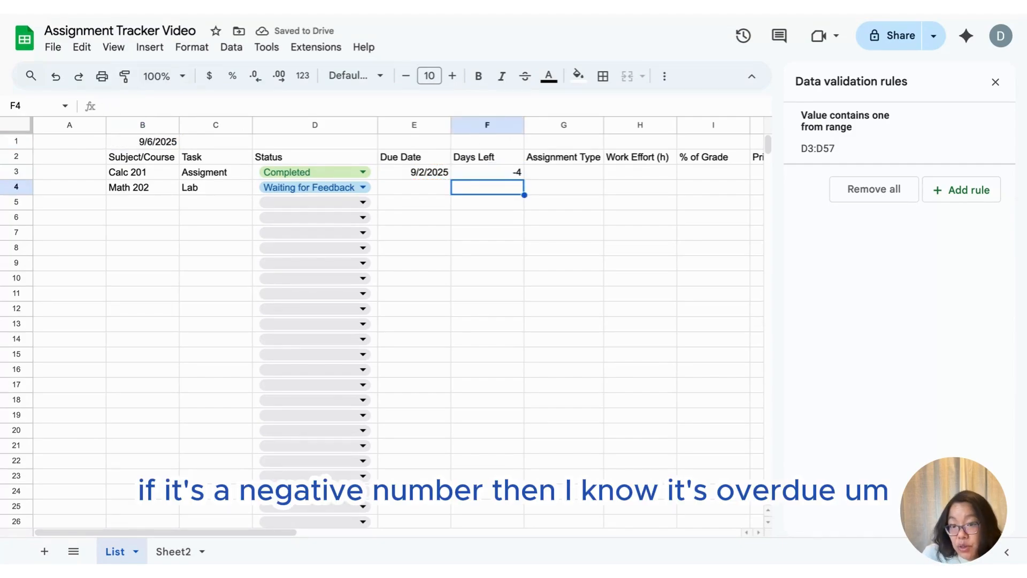
Enter the due date 10/2/2025 in E4 for the Math 202 lab.
{"action": "left_click", "coordinate": [428, 189]}
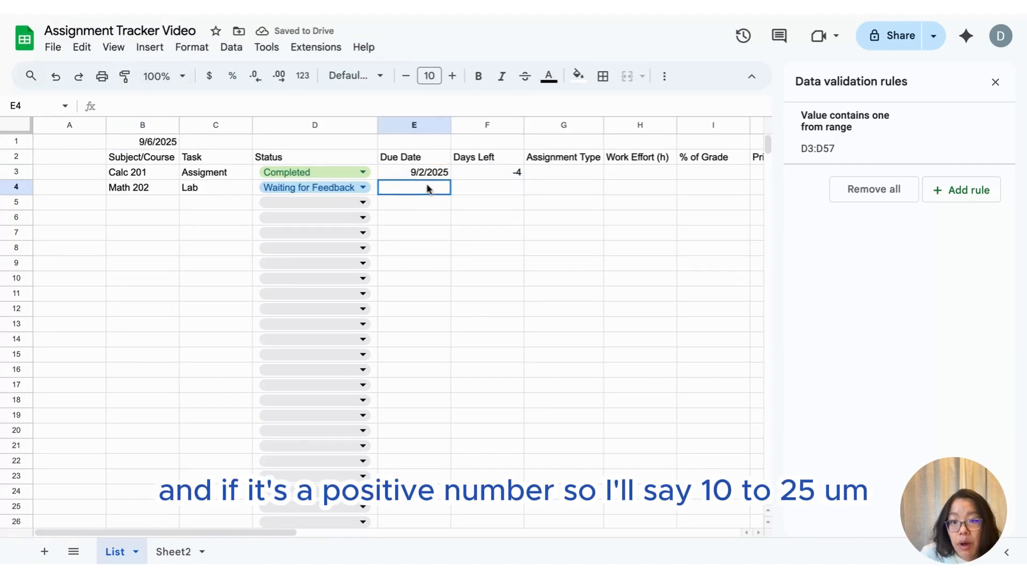
{"action": "type", "text": "10/"}
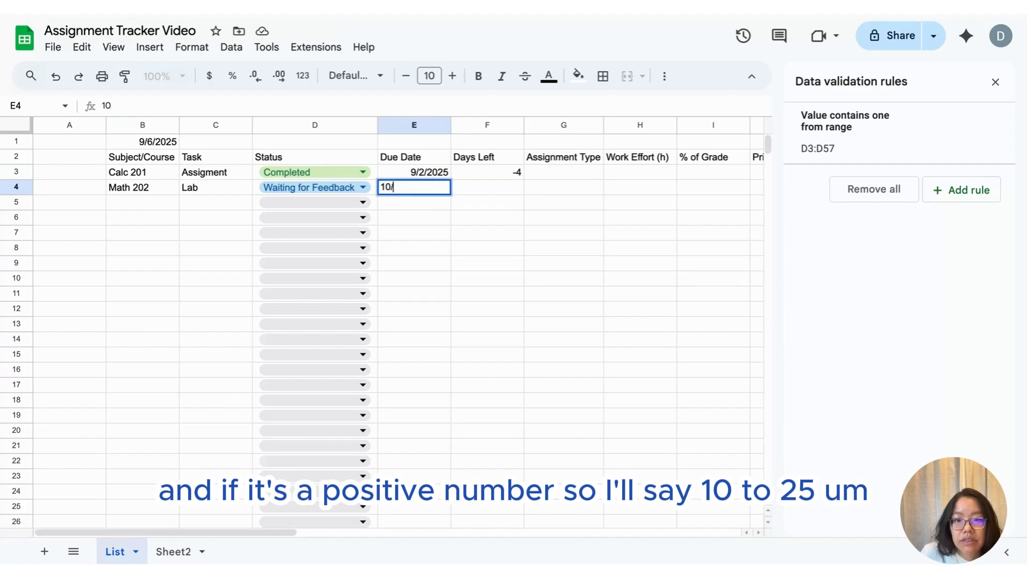
{"action": "type", "text": "2/2025"}
{"action": "key", "text": "Tab"}
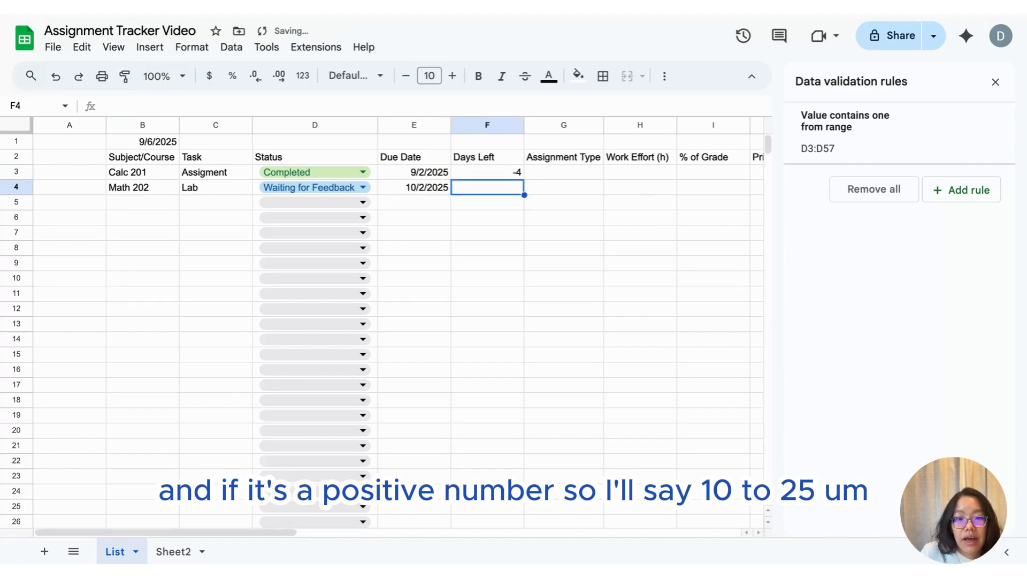
Try to copy the days-left formula from F3 into F4 with its relative B1 reference.
{"action": "key", "text": "Up"}
{"action": "key", "text": "ctrl+c"}
{"action": "key", "text": "Down"}
{"action": "key", "text": "ctrl+v"}
Make the current-date reference absolute in the F3 formula so it reads =E3-$B$1.
{"action": "key", "text": "Up"}
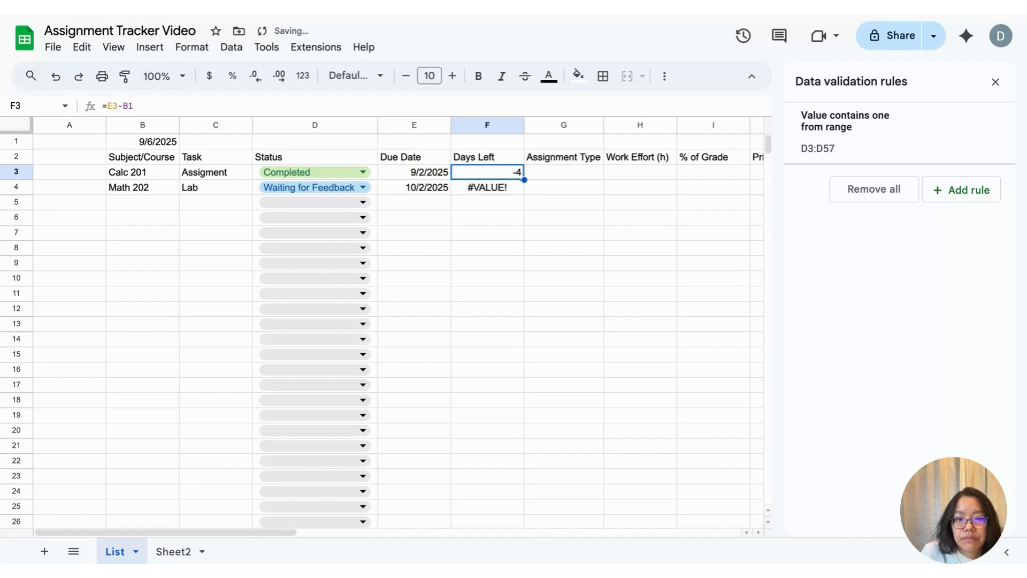
{"action": "left_click", "coordinate": [115, 107]}
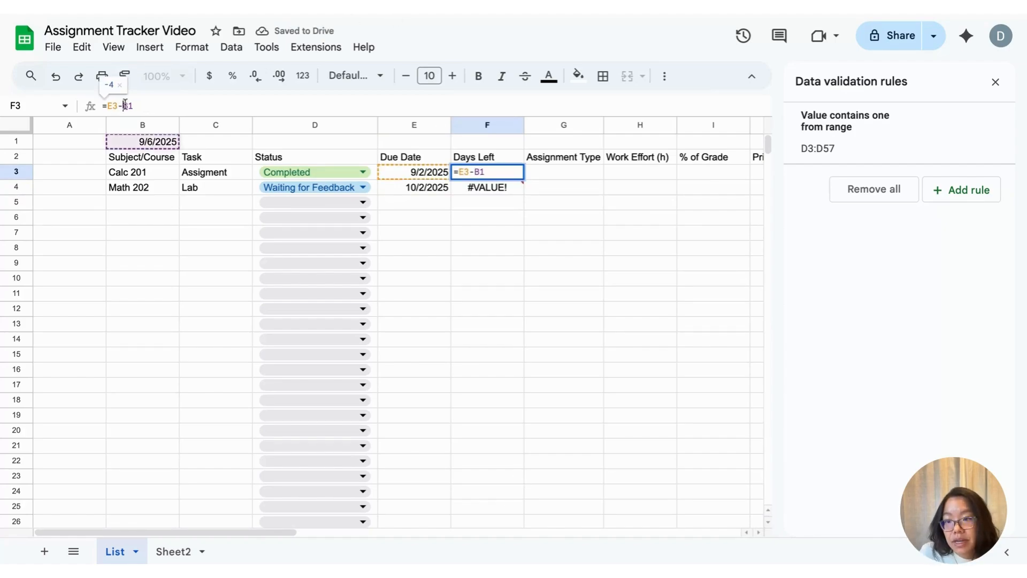
{"action": "type", "text": "$"}
{"action": "key", "text": "Right"}
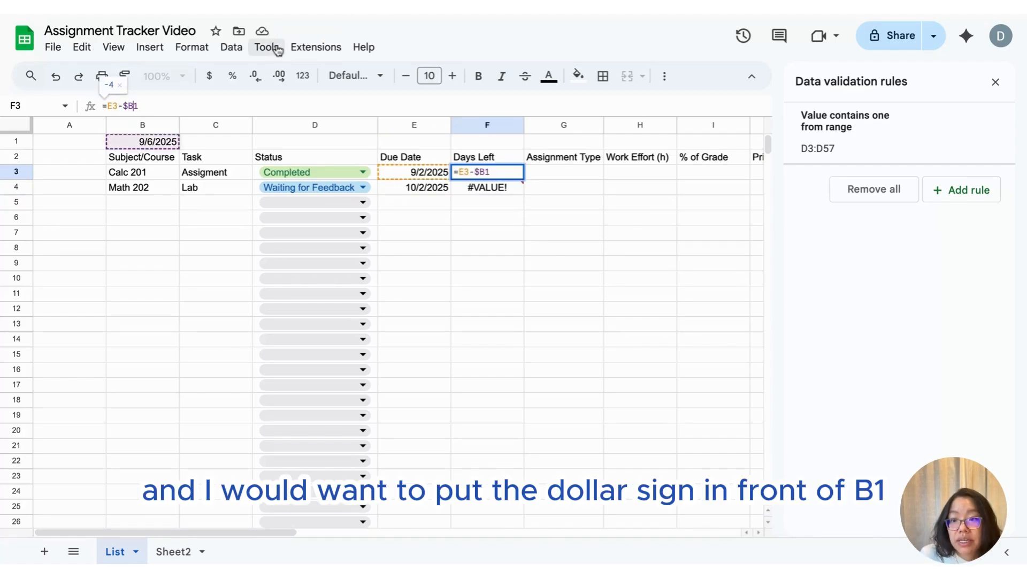
{"action": "type", "text": "$"}
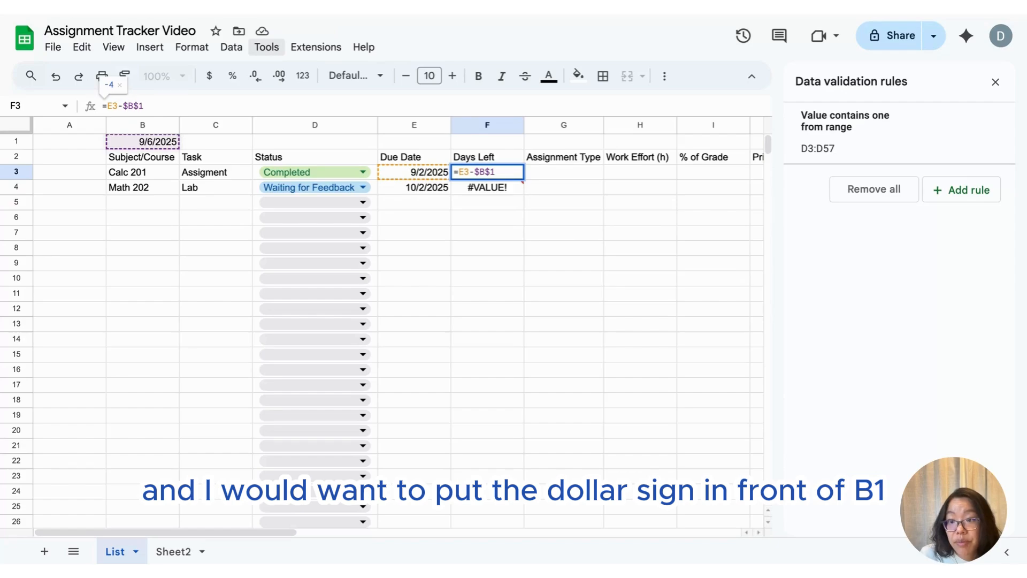
{"action": "key", "text": "Return"}
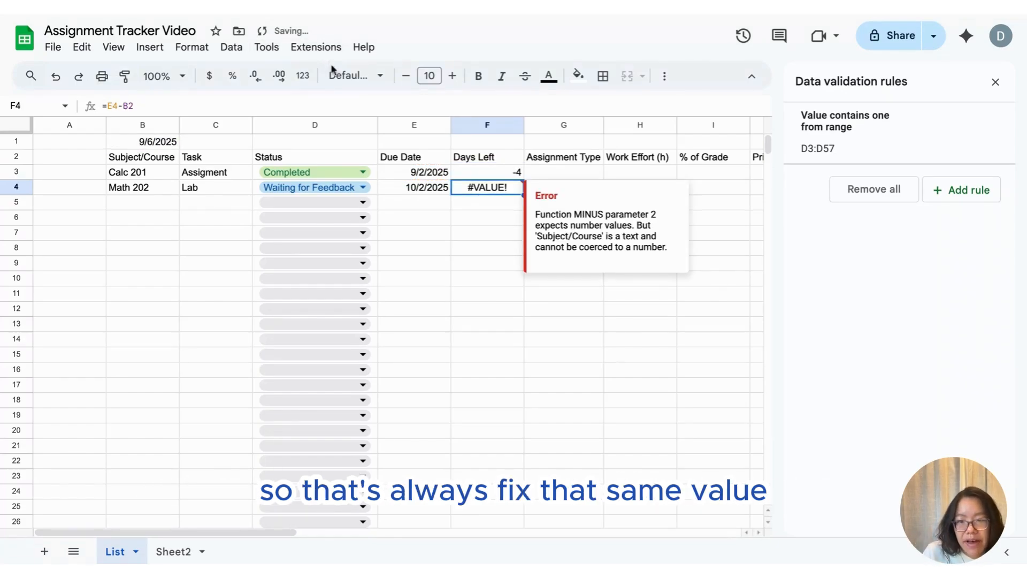
Copy the days-left formula from F3 into F4 for the Math 202 lab.
{"action": "left_click", "coordinate": [484, 171]}
{"action": "key", "text": "ctrl+c"}
{"action": "left_click", "coordinate": [487, 190]}
{"action": "key", "text": "ctrl+v"}
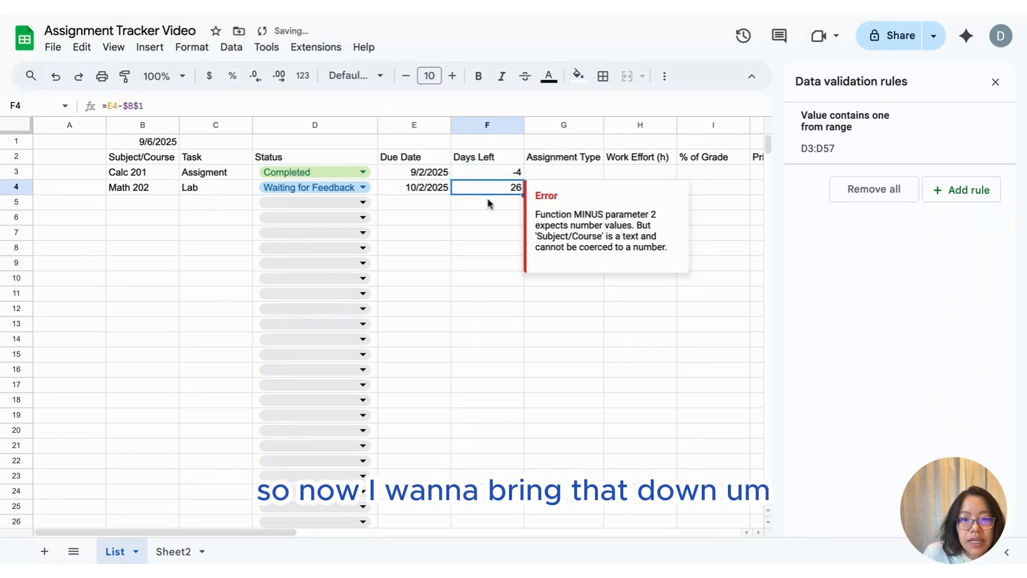
{"action": "left_click", "coordinate": [487, 234]}
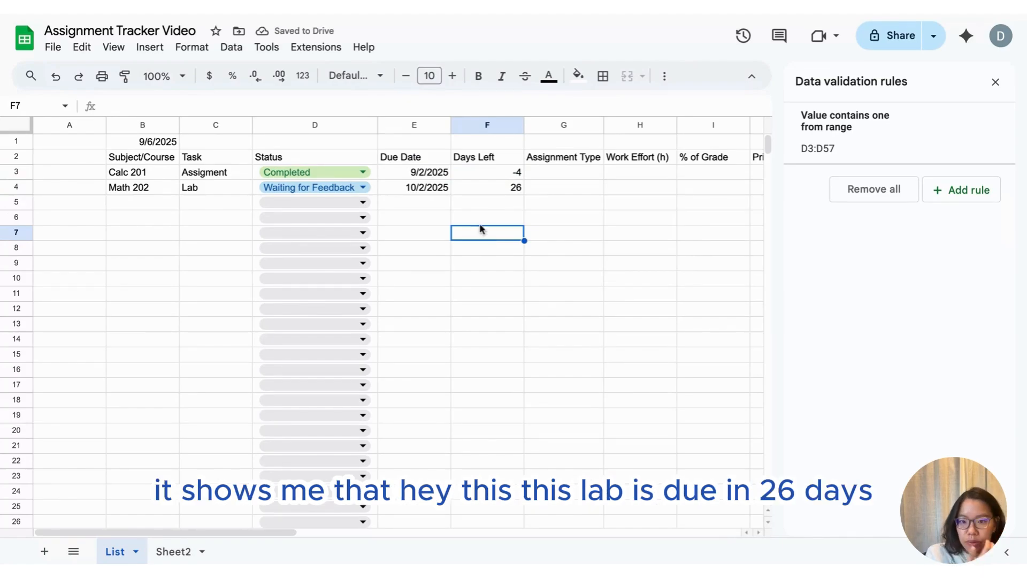
{"action": "left_click", "coordinate": [487, 188]}
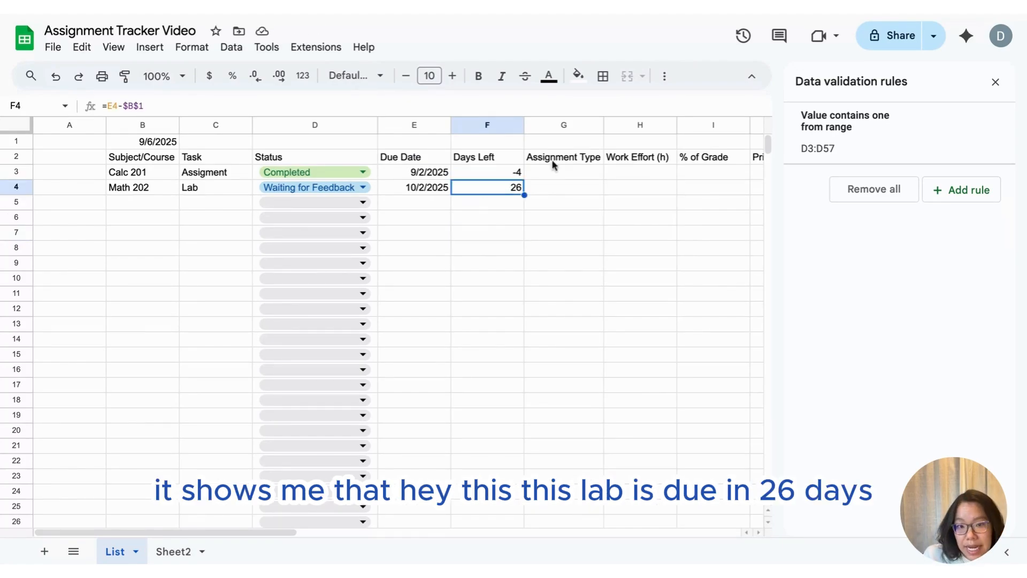
Add a data validation rule to the Assignment Type cells G3:G57 with the criteria Dropdown (from a range).
{"action": "left_click", "coordinate": [573, 177]}
{"action": "scroll", "coordinate": [570, 203], "scroll_direction": "down", "scroll_amount": 15}
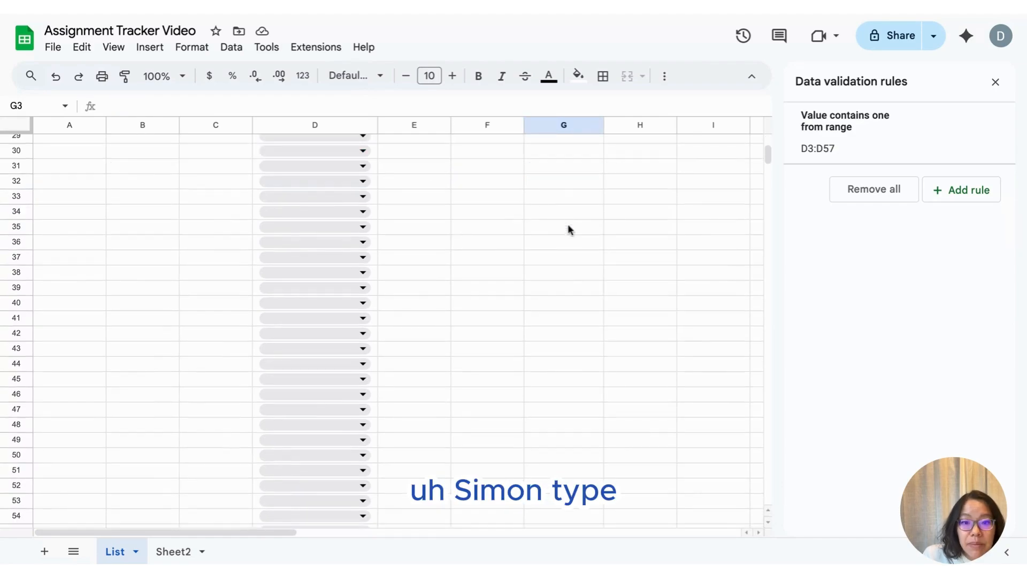
{"action": "left_click", "coordinate": [559, 251], "text": "shift"}
{"action": "scroll", "coordinate": [558, 249], "scroll_direction": "up", "scroll_amount": 15}
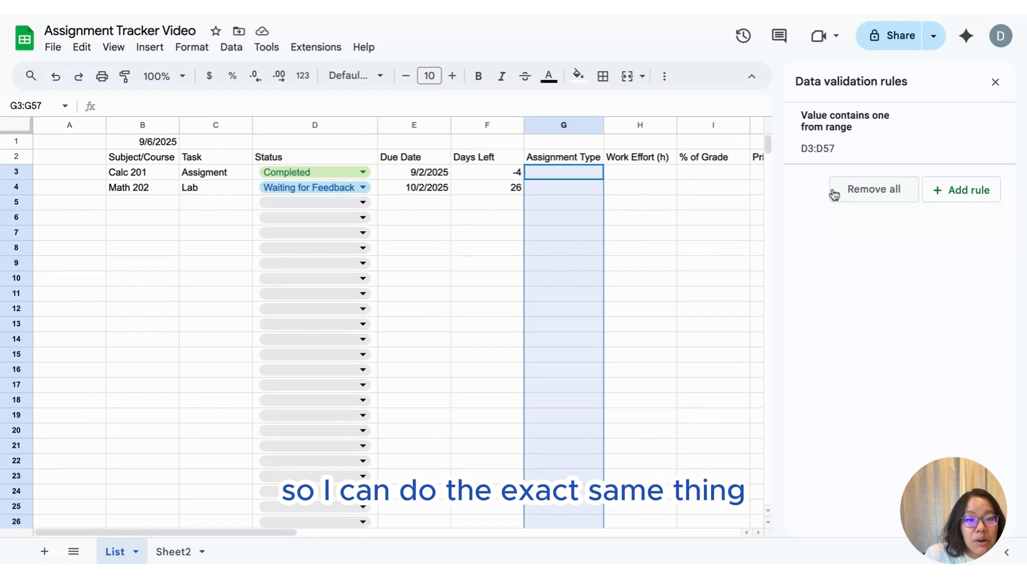
{"action": "left_click", "coordinate": [977, 197]}
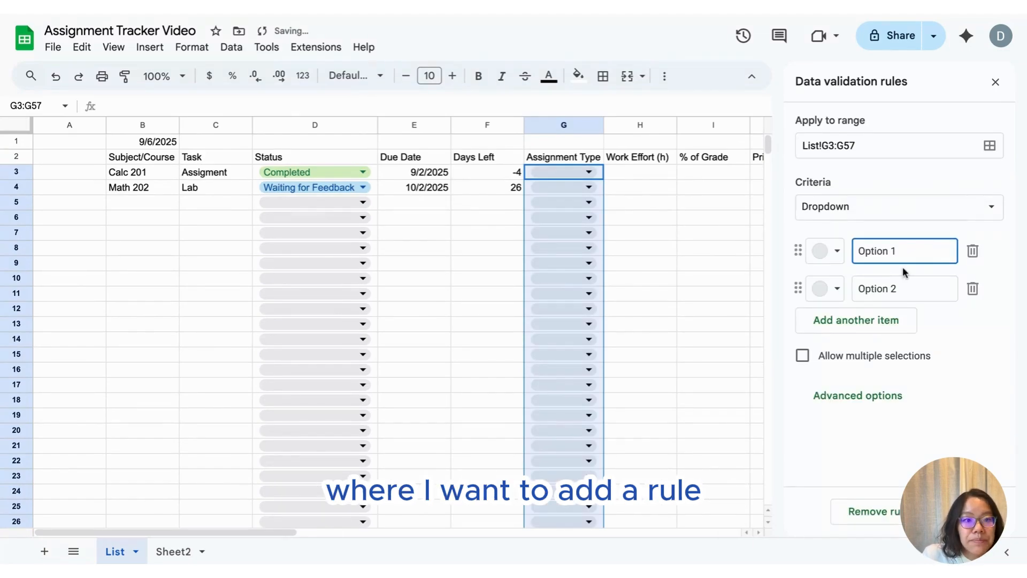
{"action": "left_click", "coordinate": [899, 208]}
{"action": "left_click", "coordinate": [887, 230]}
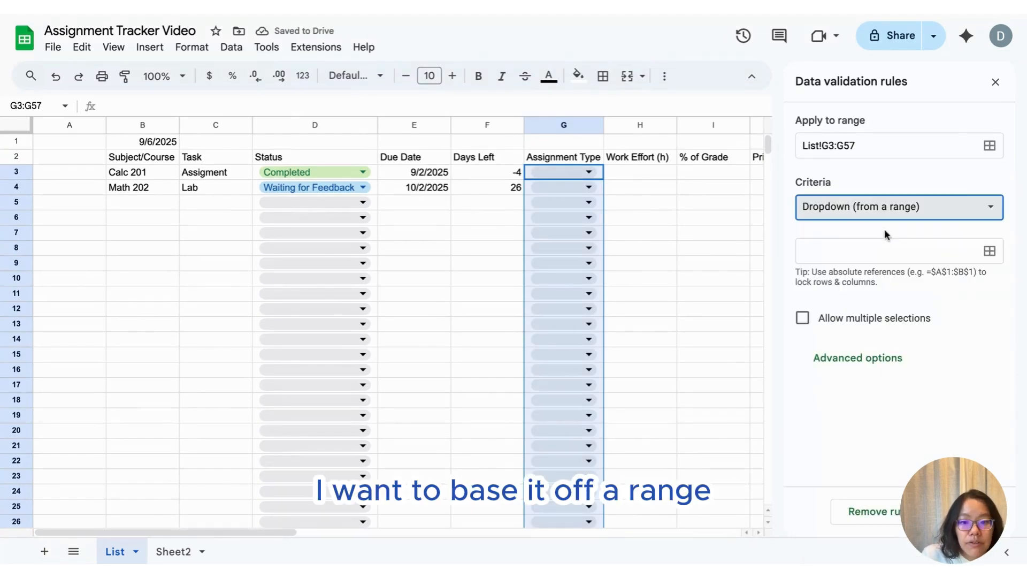
Use the Type List range Sheet2!D3:D20 as the source of the Assignment Type dropdown.
{"action": "left_click", "coordinate": [176, 553]}
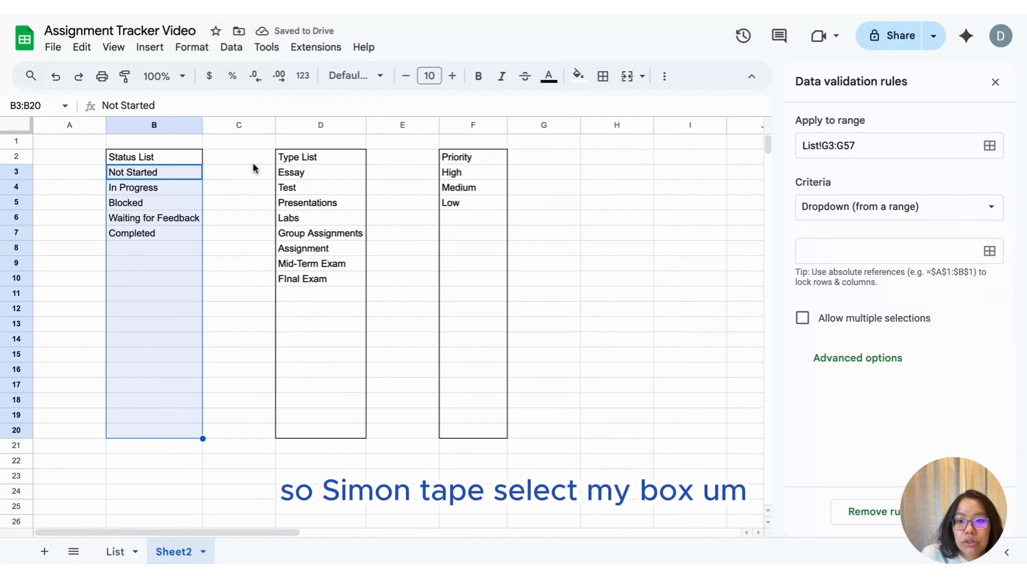
{"action": "left_click", "coordinate": [296, 173]}
{"action": "left_click_drag", "start_coordinate": [299, 187], "coordinate": [302, 442]}
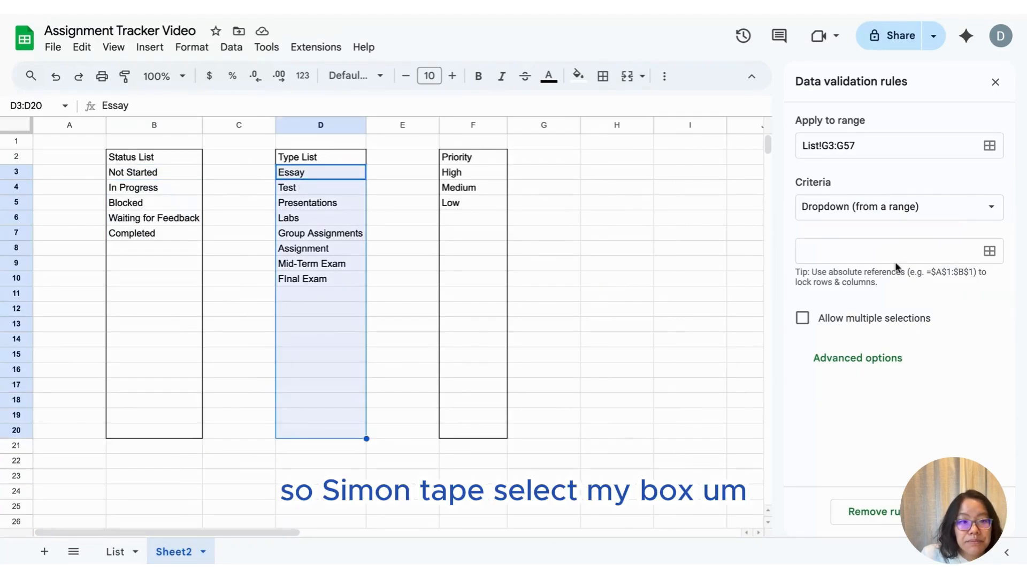
{"action": "left_click", "coordinate": [990, 251]}
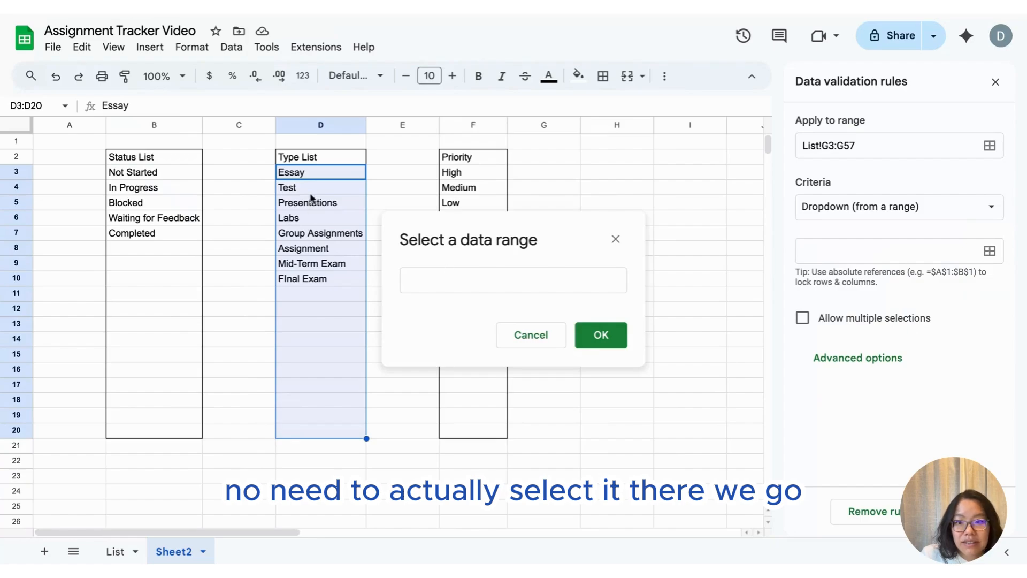
{"action": "left_click", "coordinate": [316, 177]}
{"action": "left_click", "coordinate": [314, 435], "text": "shift"}
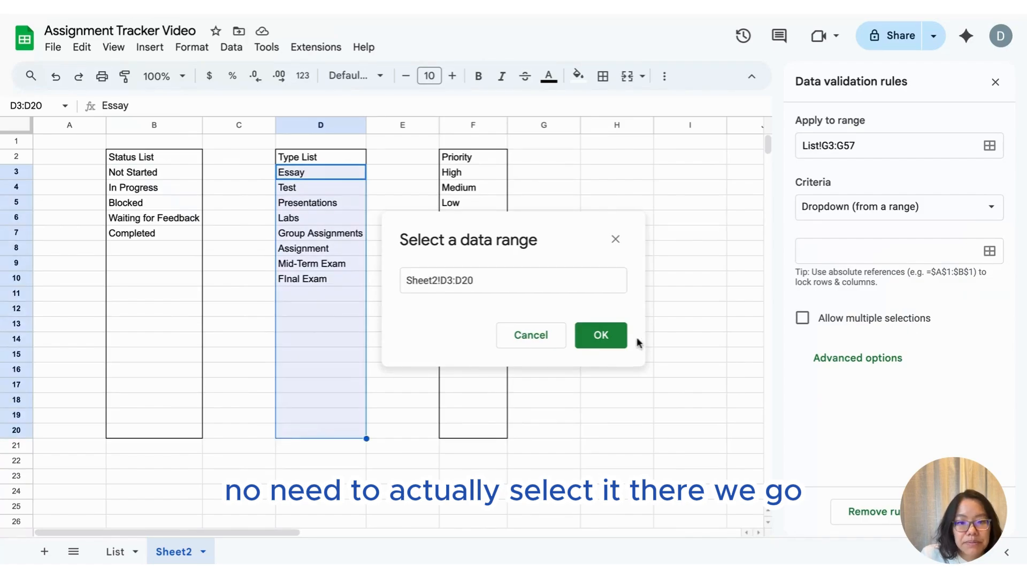
{"action": "left_click", "coordinate": [601, 336]}
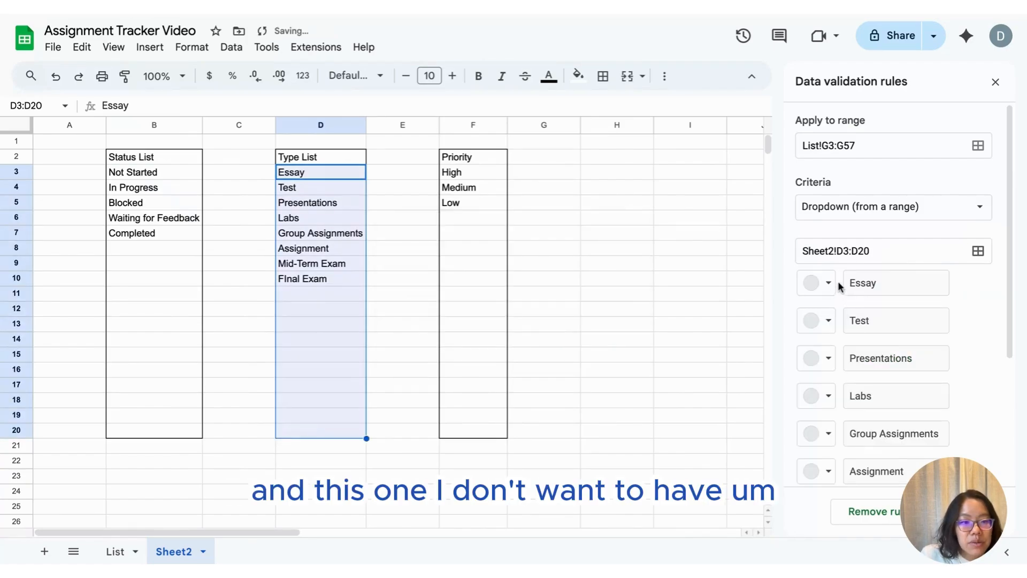
{"action": "scroll", "coordinate": [845, 471], "scroll_direction": "down", "scroll_amount": 5}
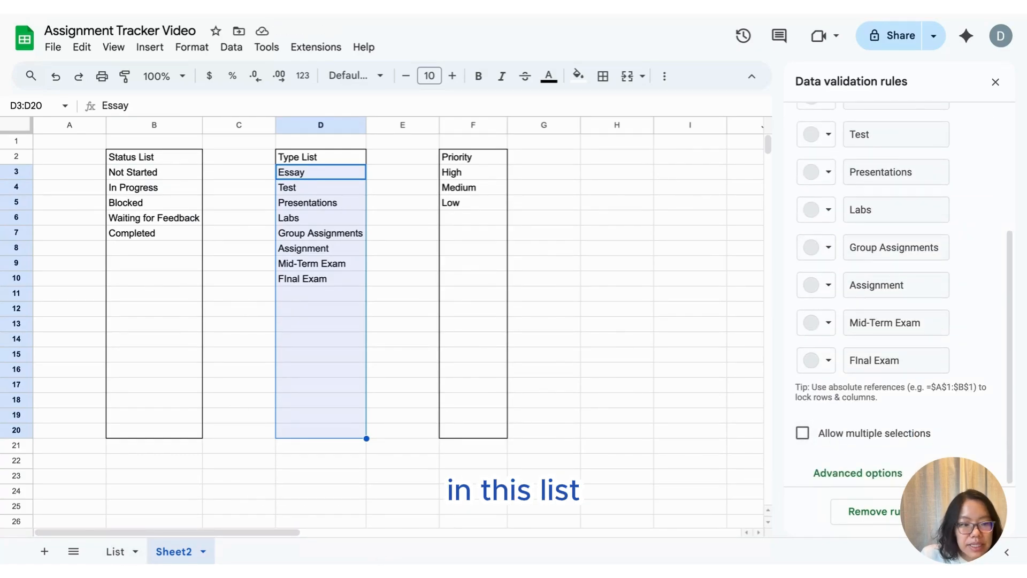
On the List sheet, change the display style of the G3:G57 dropdown rule to Arrow and finish the rule.
{"action": "left_click", "coordinate": [115, 551]}
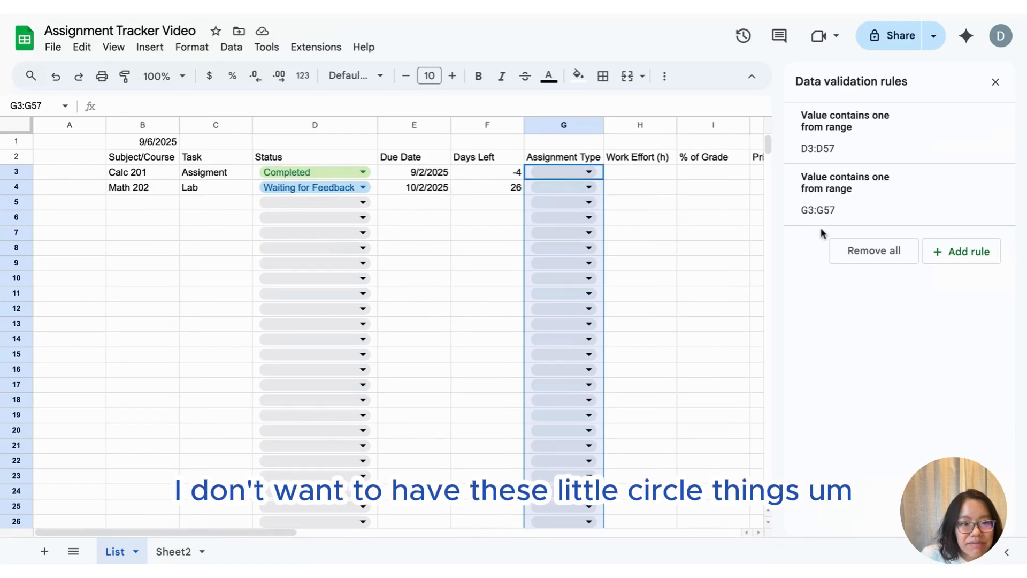
{"action": "left_click", "coordinate": [902, 196]}
{"action": "scroll", "coordinate": [878, 379], "scroll_direction": "down", "scroll_amount": 3}
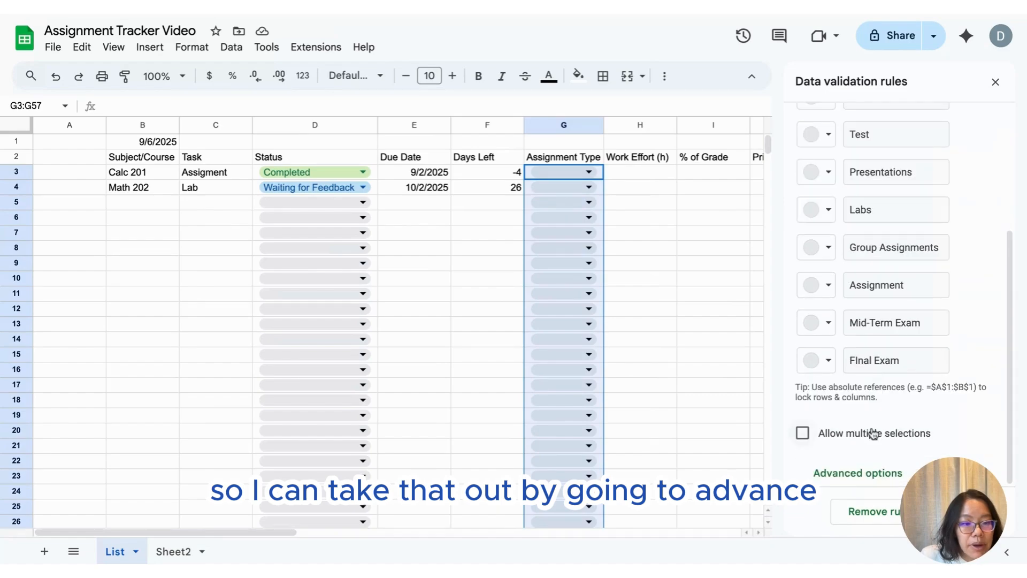
{"action": "left_click", "coordinate": [858, 473]}
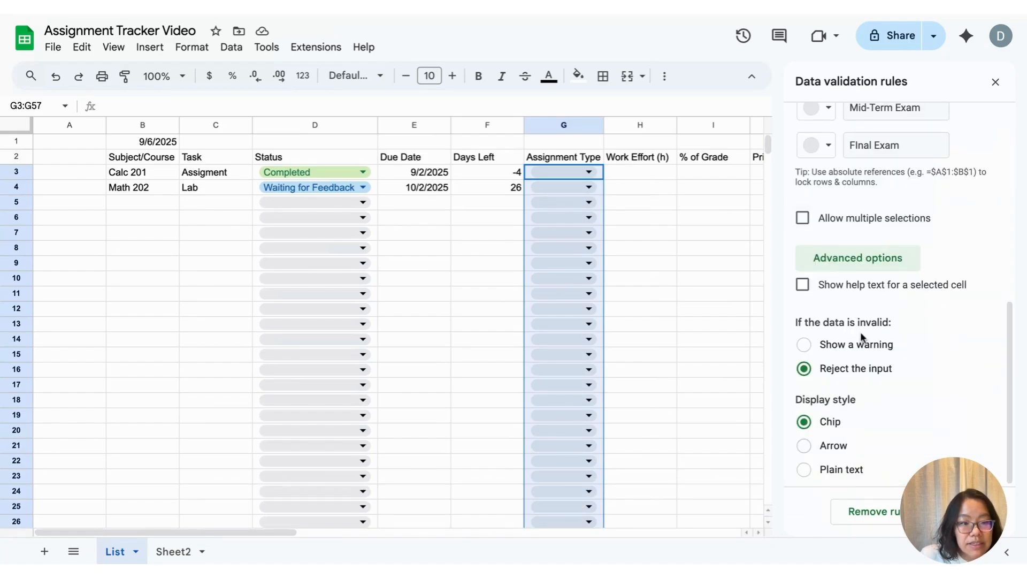
{"action": "left_click", "coordinate": [804, 447]}
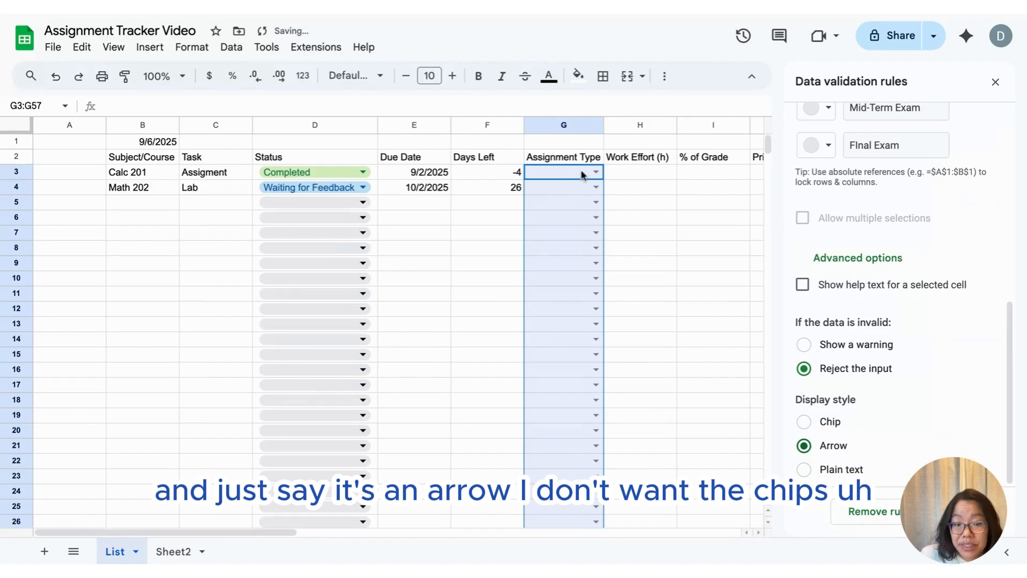
{"action": "left_click", "coordinate": [979, 512]}
{"action": "left_click", "coordinate": [663, 249]}
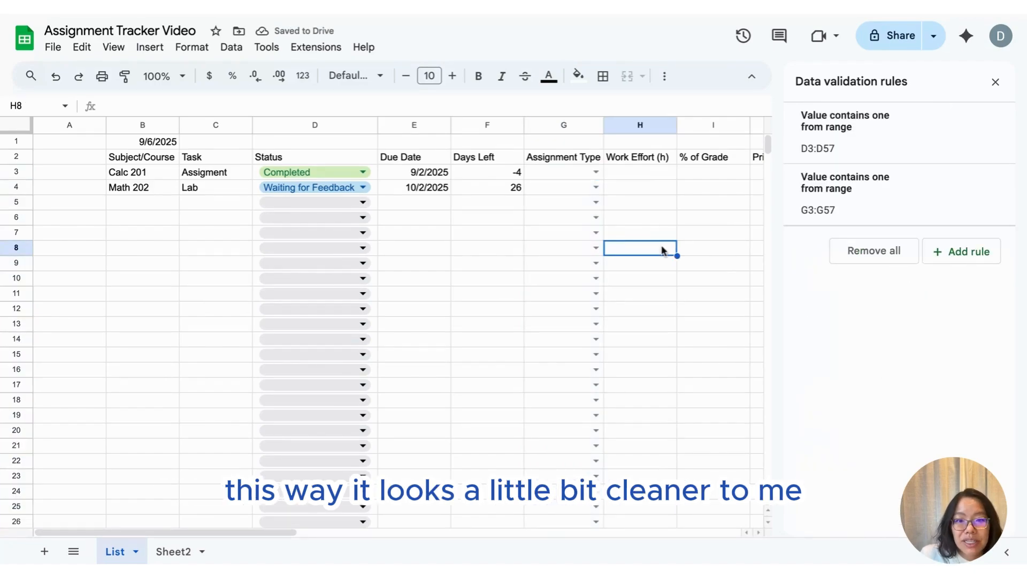
Set the assignment type to Group Assignments in G3 and Test in G5.
{"action": "left_click", "coordinate": [594, 172]}
{"action": "left_click", "coordinate": [569, 269]}
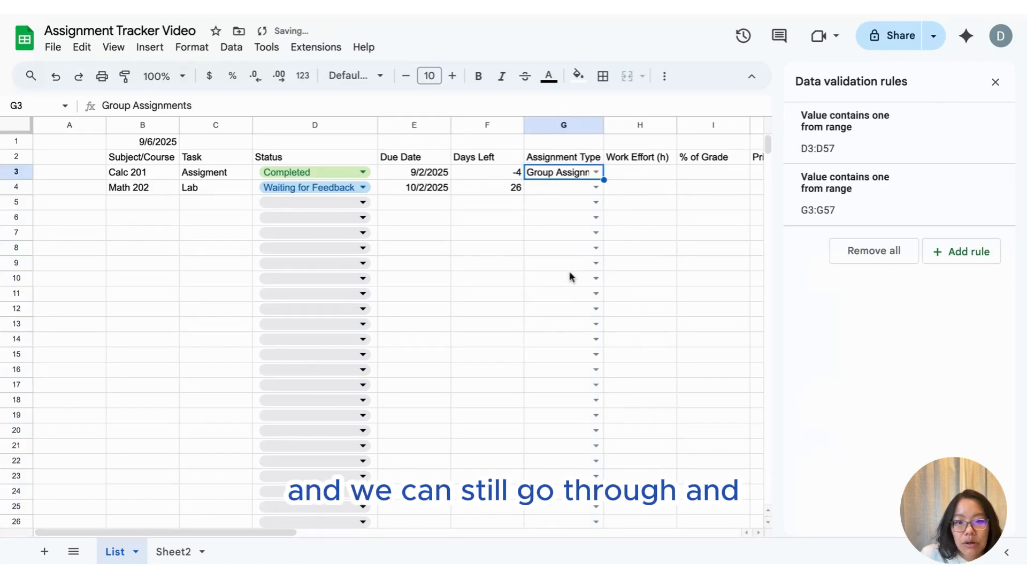
{"action": "left_click", "coordinate": [554, 204]}
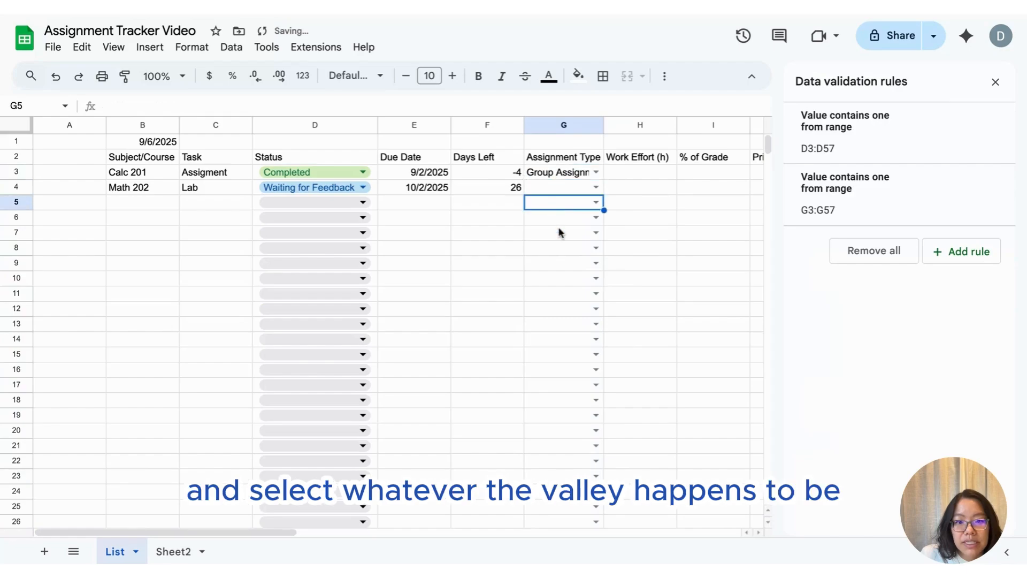
{"action": "left_click", "coordinate": [596, 202]}
{"action": "left_click", "coordinate": [591, 239]}
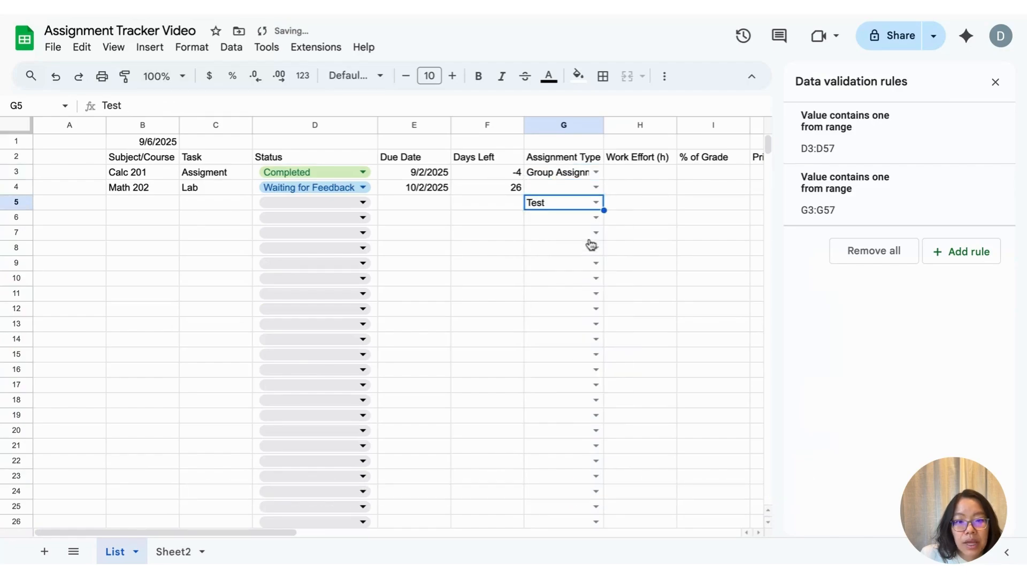
{"action": "left_click", "coordinate": [661, 243]}
Enter work efforts of 2 hours in H3 and 4 hours in H4.
{"action": "left_click", "coordinate": [641, 172]}
{"action": "scroll", "coordinate": [644, 172], "scroll_direction": "right", "scroll_amount": 3}
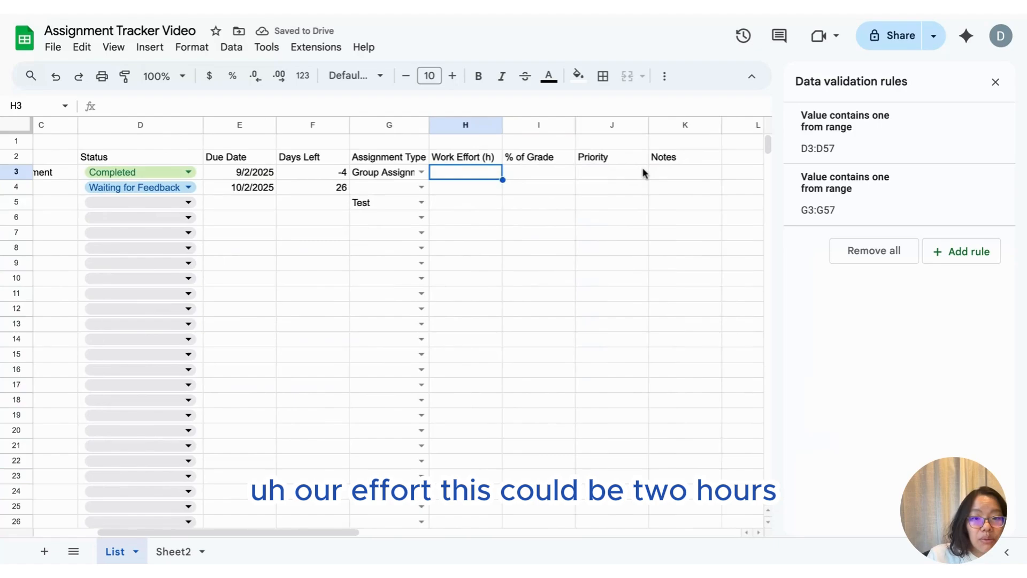
{"action": "scroll", "coordinate": [643, 172], "scroll_direction": "right", "scroll_amount": 1}
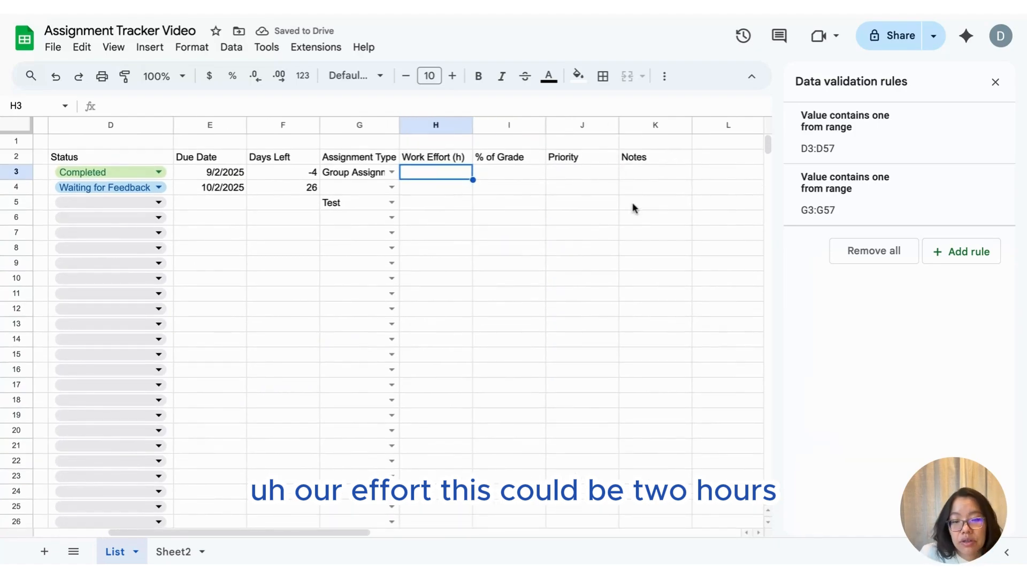
{"action": "type", "text": "2"}
{"action": "key", "text": "Return"}
{"action": "type", "text": "4"}
{"action": "key", "text": "Return"}
Format the % of Grade cells I3:I57 as percentages.
{"action": "key", "text": "Right"}
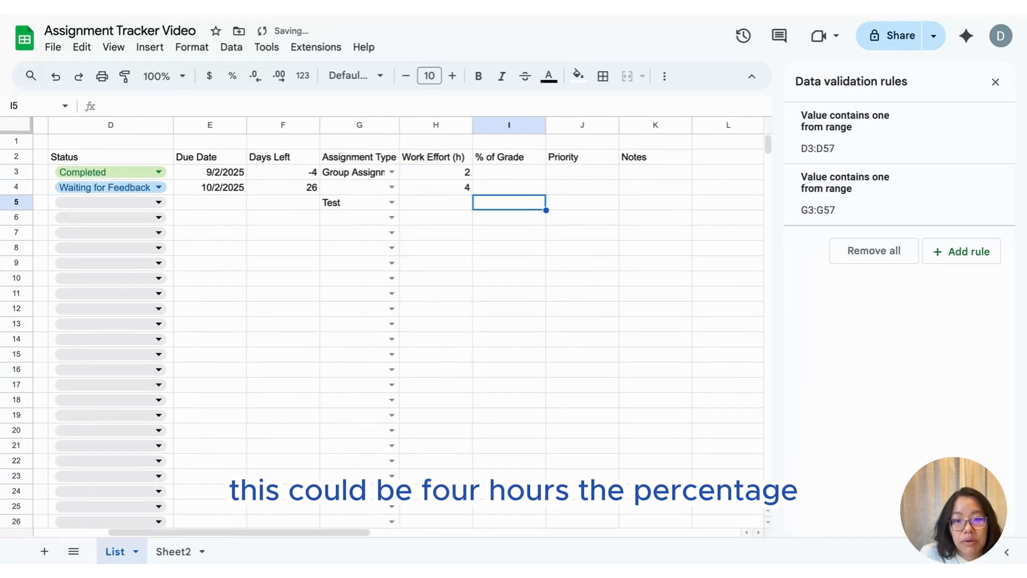
{"action": "key", "text": "Up"}
{"action": "key", "text": "Up"}
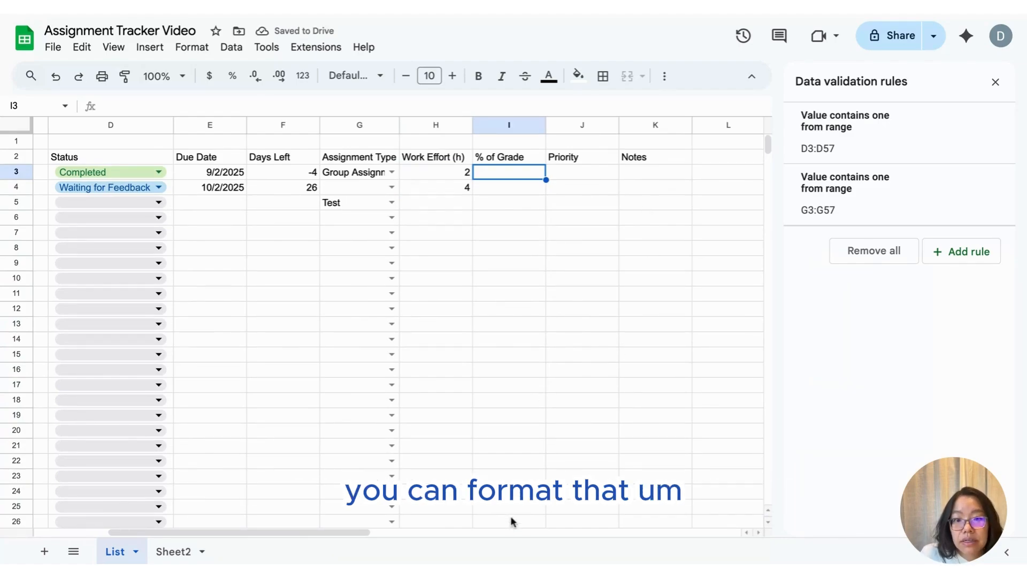
{"action": "scroll", "coordinate": [510, 517], "scroll_direction": "down", "scroll_amount": 19}
{"action": "scroll", "coordinate": [510, 449], "scroll_direction": "up", "scroll_amount": 2}
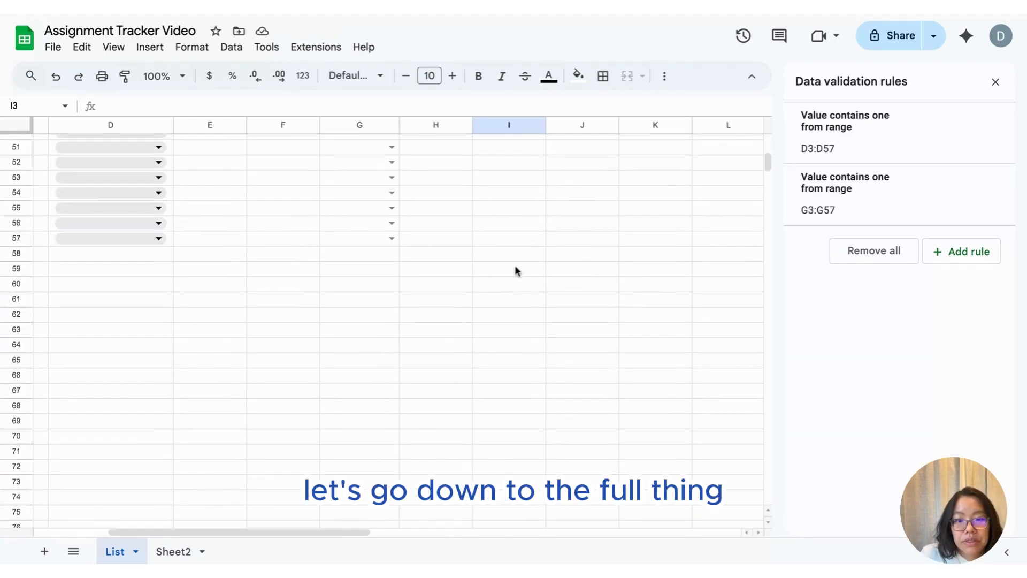
{"action": "left_click", "coordinate": [524, 242], "text": "shift"}
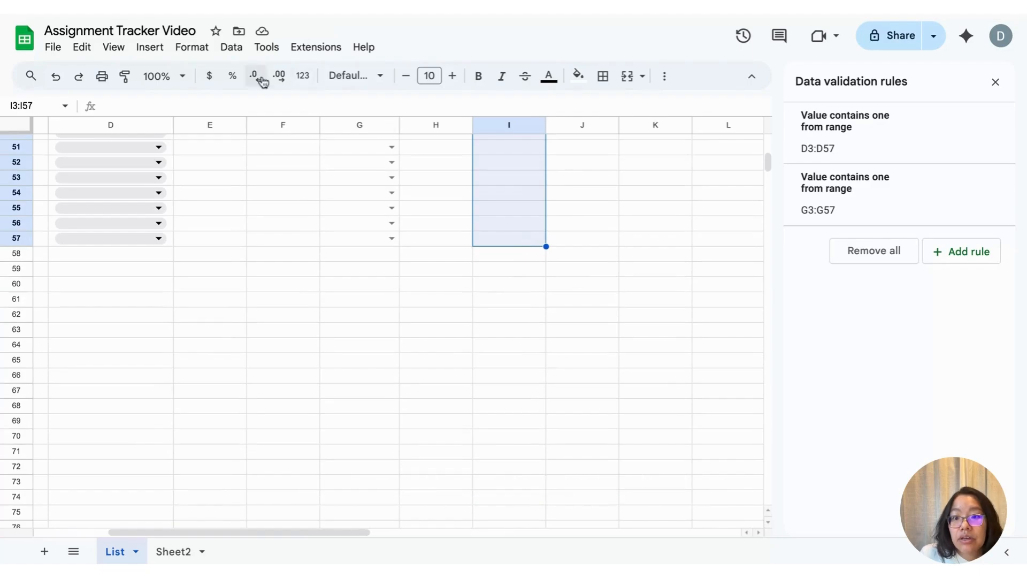
{"action": "left_click", "coordinate": [230, 85]}
{"action": "scroll", "coordinate": [497, 246], "scroll_direction": "up", "scroll_amount": 14}
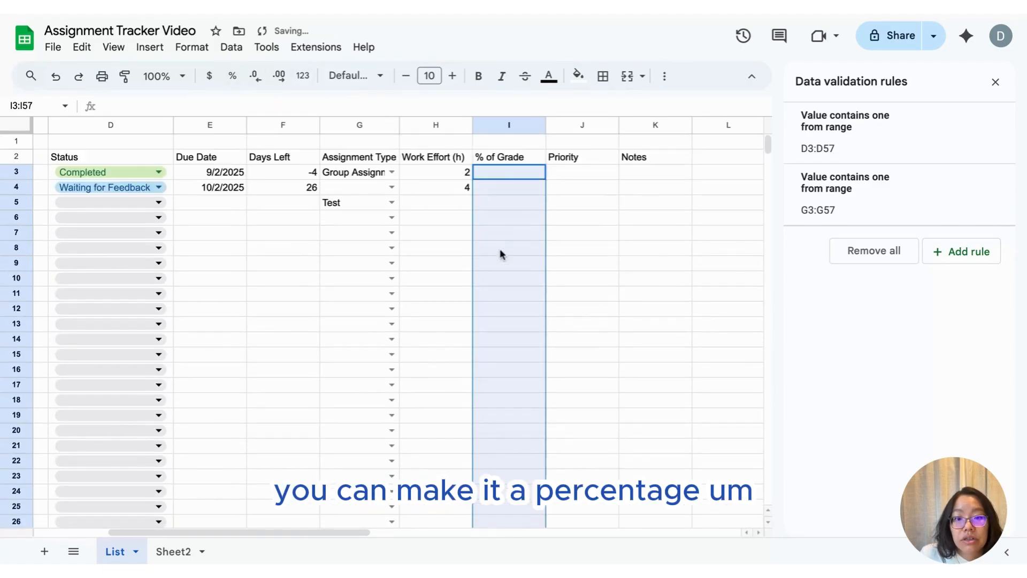
Enter 25% as the grade share of the first assignment in I3.
{"action": "left_click", "coordinate": [502, 172]}
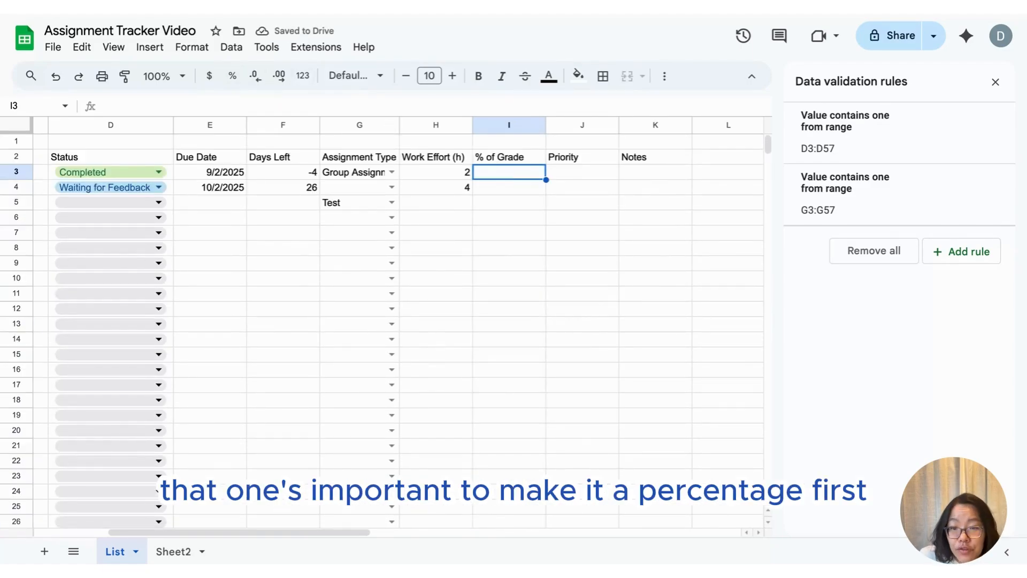
{"action": "type", "text": "25"}
{"action": "key", "text": "Return"}
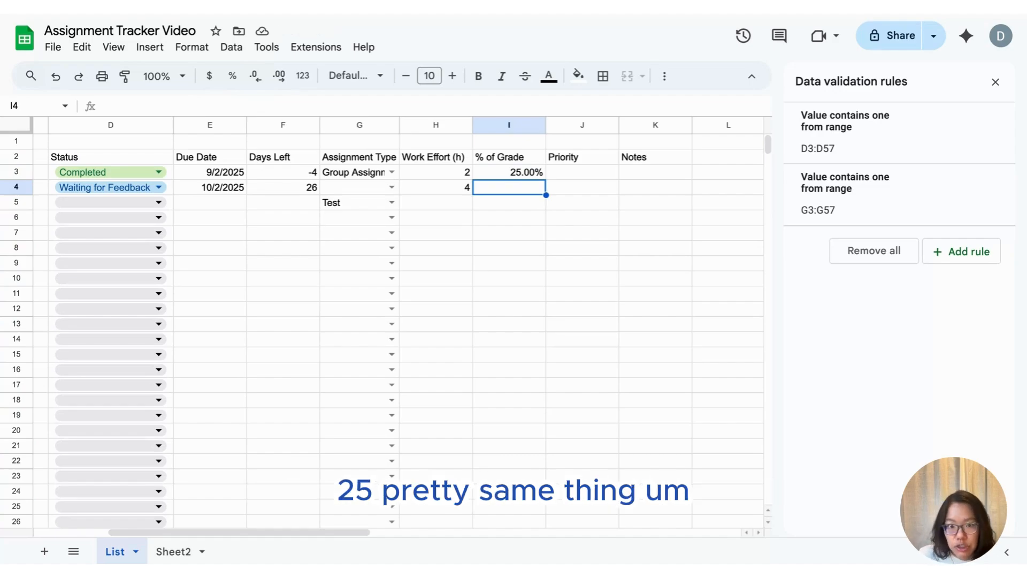
Add a data validation rule of type Dropdown (from a range) to the Priority cells J3:J57.
{"action": "left_click", "coordinate": [572, 169]}
{"action": "scroll", "coordinate": [580, 336], "scroll_direction": "down", "scroll_amount": 6}
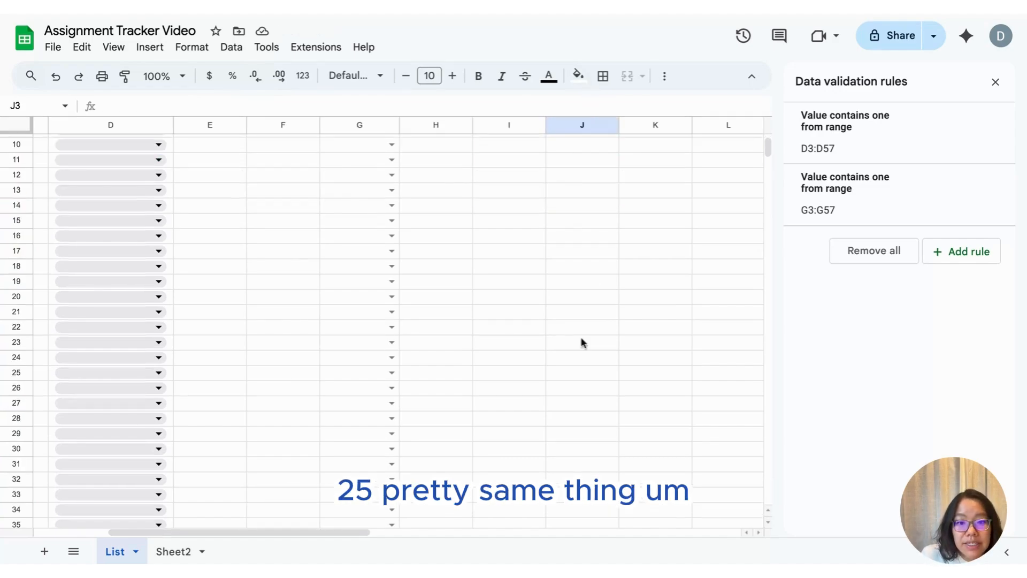
{"action": "scroll", "coordinate": [577, 402], "scroll_direction": "down", "scroll_amount": 6}
{"action": "left_click", "coordinate": [583, 413], "text": "shift"}
{"action": "scroll", "coordinate": [594, 396], "scroll_direction": "up", "scroll_amount": 12}
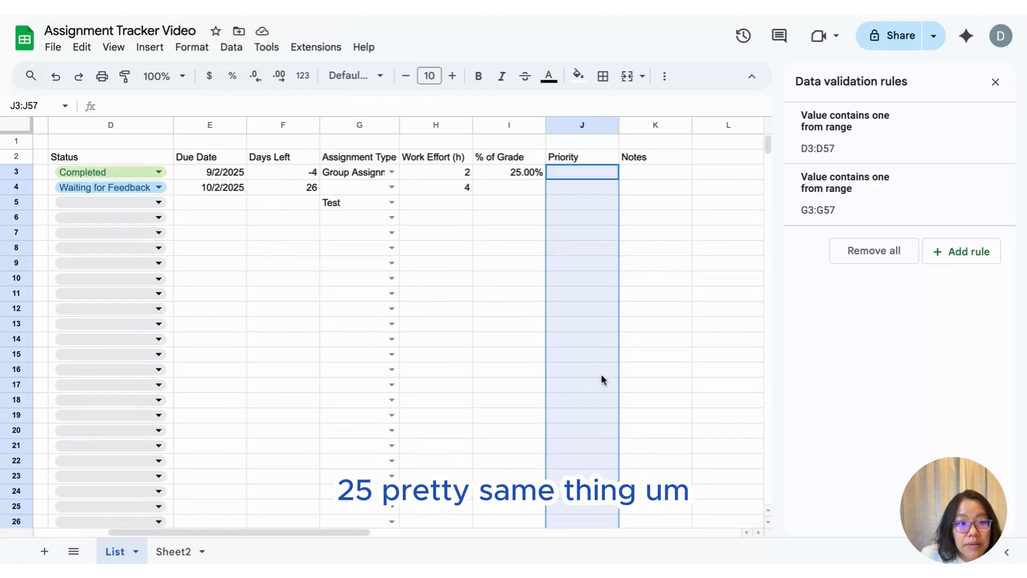
{"action": "left_click", "coordinate": [974, 259]}
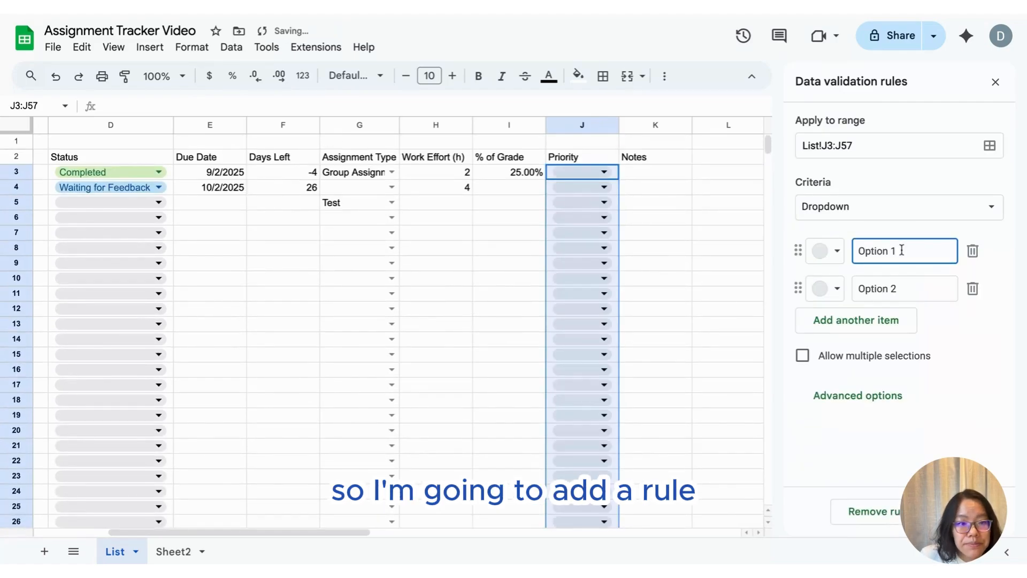
{"action": "left_click", "coordinate": [977, 207]}
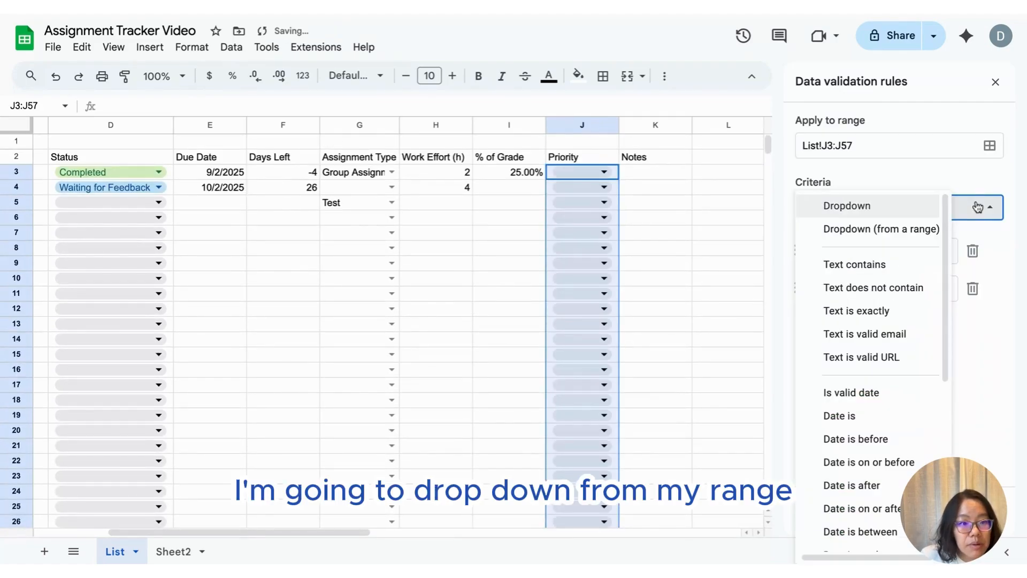
{"action": "left_click", "coordinate": [925, 229]}
Use the Priority list range Sheet2!F3:F20 as the source of the Priority dropdown.
{"action": "left_click", "coordinate": [990, 251]}
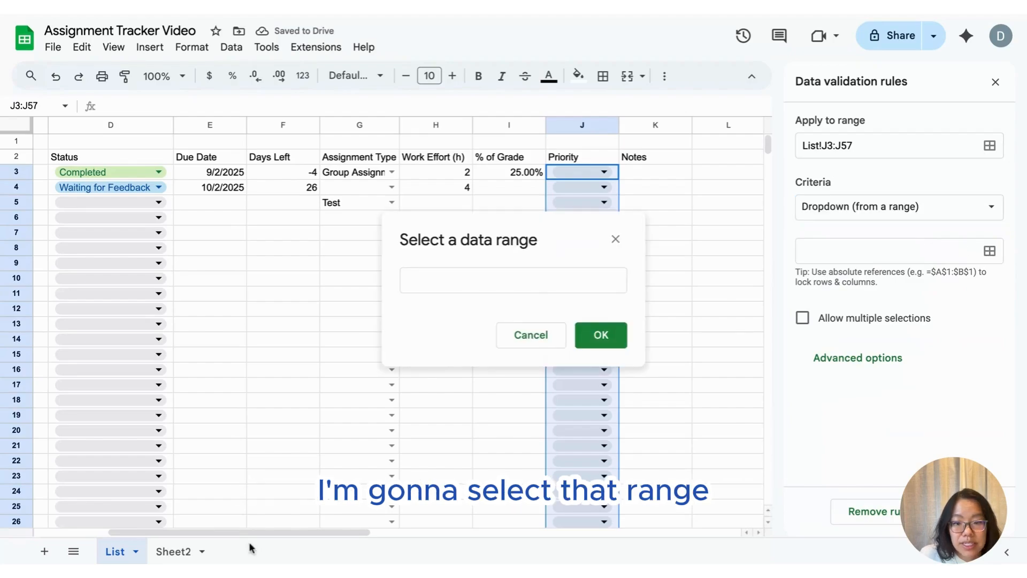
{"action": "left_click", "coordinate": [174, 552]}
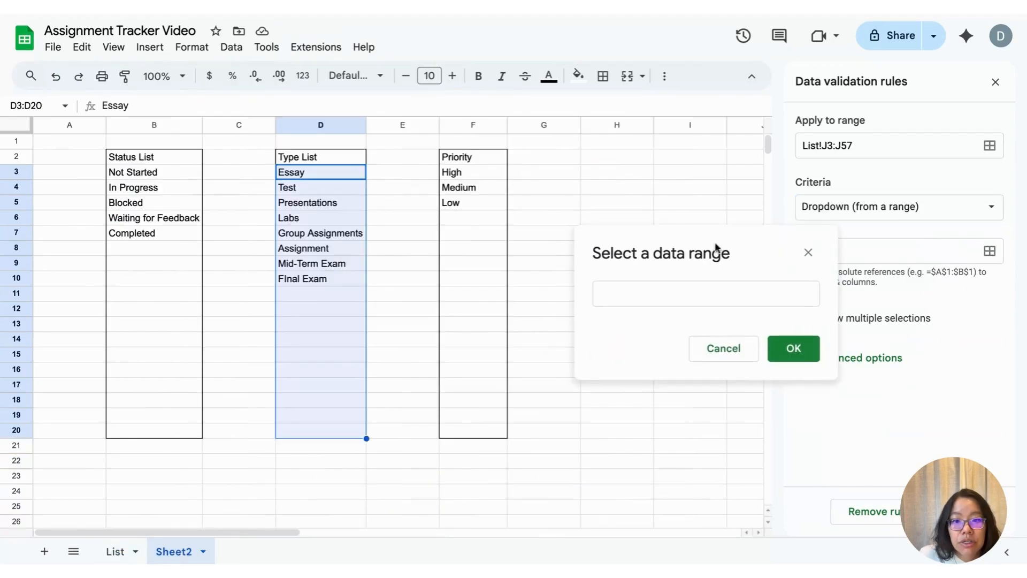
{"action": "left_click", "coordinate": [473, 173]}
{"action": "left_click_drag", "start_coordinate": [474, 173], "coordinate": [477, 431]}
{"action": "left_click", "coordinate": [770, 347]}
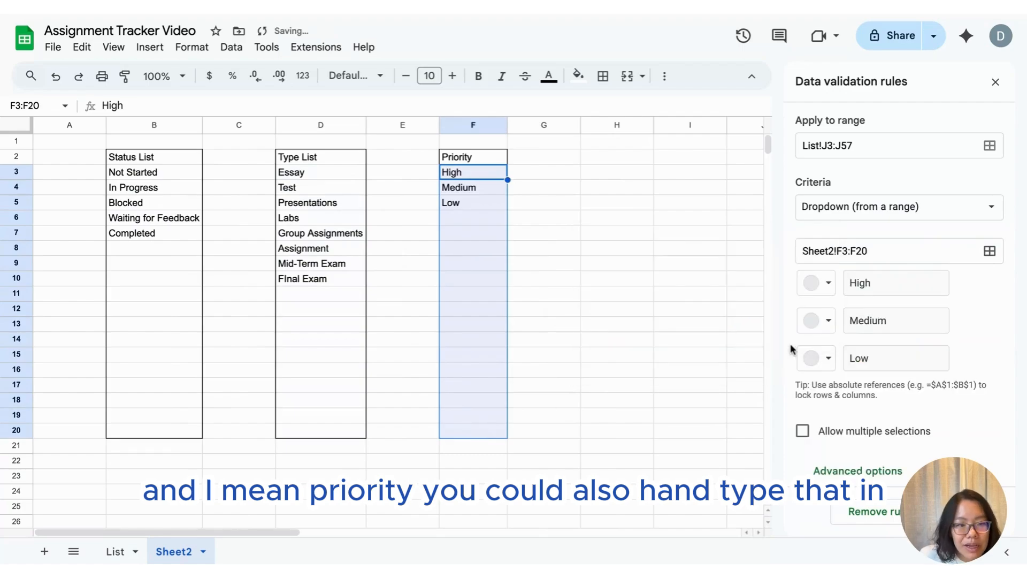
Colour the priority options light red for High, light yellow for Medium and light blue for Low, and finish the rule.
{"action": "left_click", "coordinate": [810, 288]}
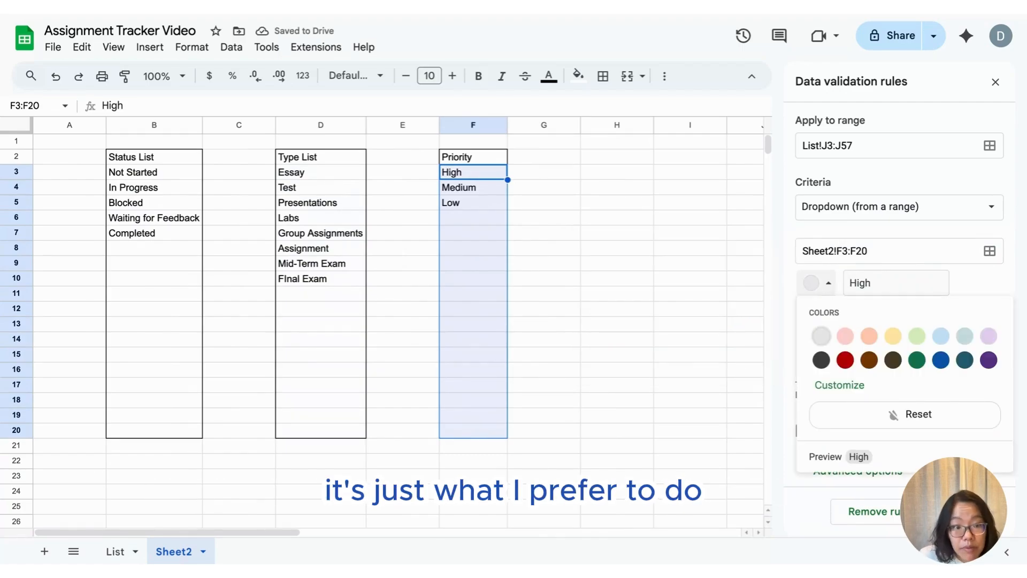
{"action": "left_click", "coordinate": [846, 337]}
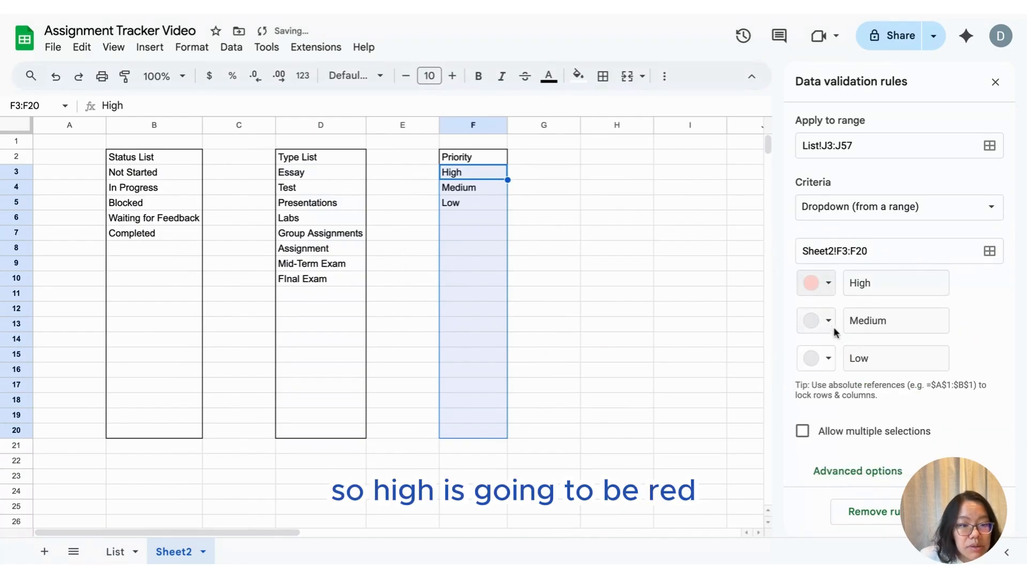
{"action": "left_click", "coordinate": [829, 323]}
{"action": "left_click", "coordinate": [870, 373]}
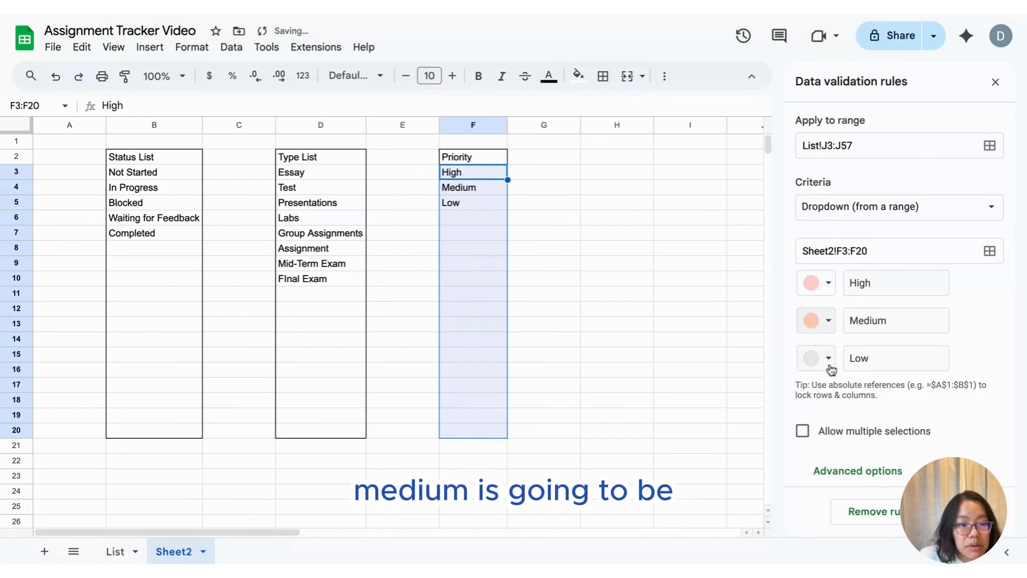
{"action": "left_click", "coordinate": [812, 320]}
{"action": "left_click", "coordinate": [892, 374]}
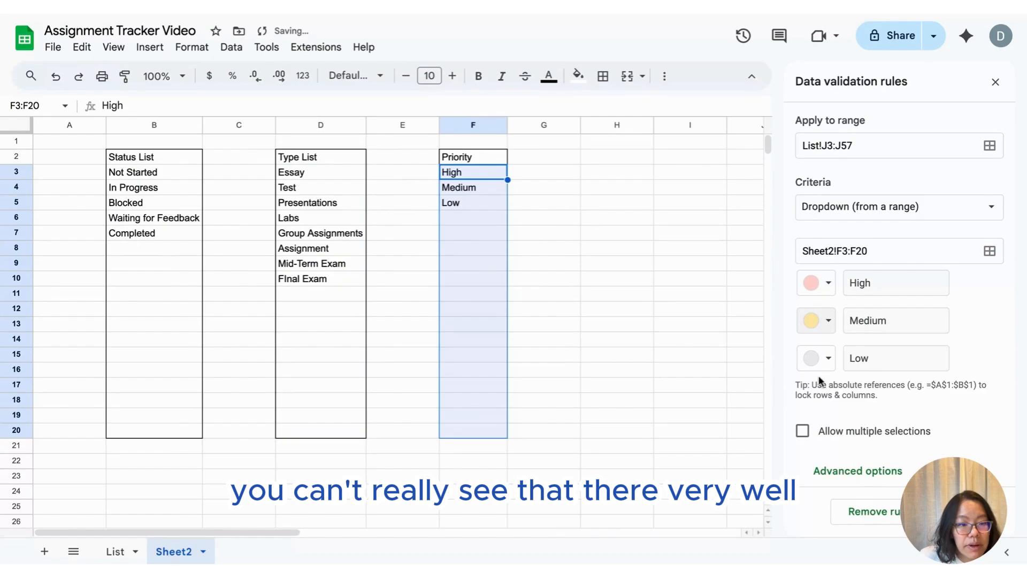
{"action": "left_click", "coordinate": [813, 358]}
{"action": "left_click", "coordinate": [936, 413]}
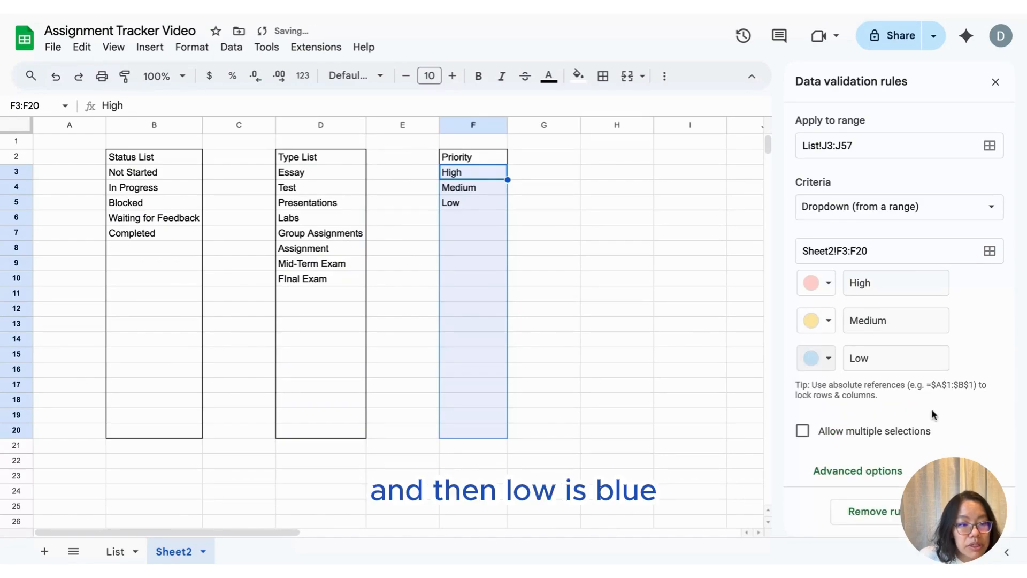
{"action": "left_click", "coordinate": [969, 512]}
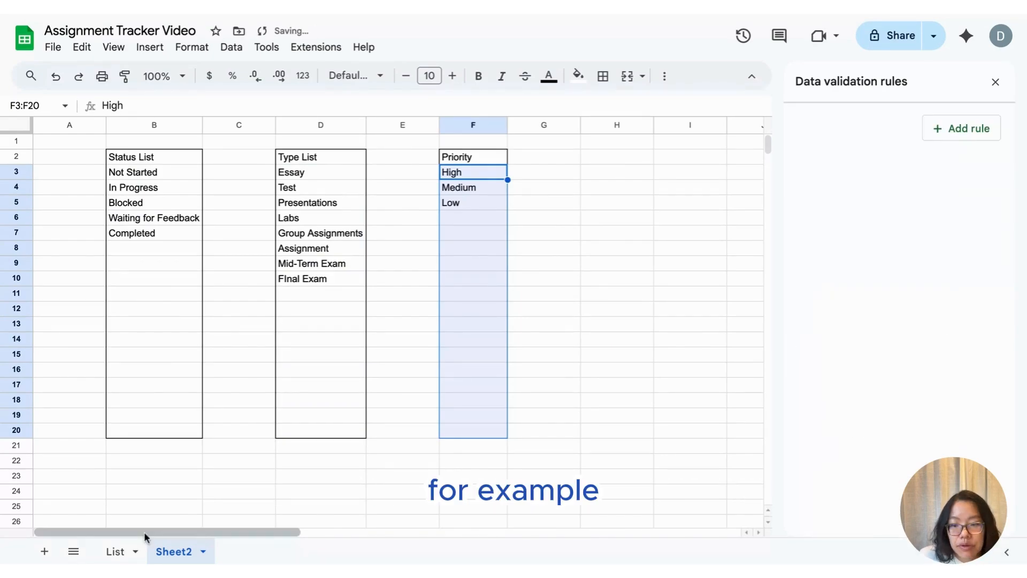
On the List sheet, set the priority to High in J3, Low in J4 and Medium in J5.
{"action": "left_click", "coordinate": [112, 552]}
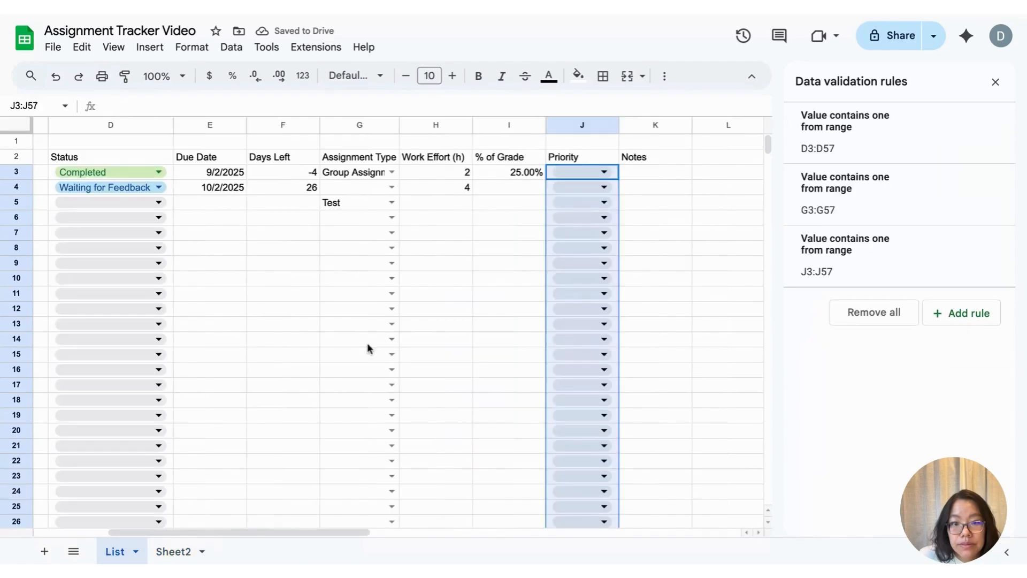
{"action": "left_click", "coordinate": [674, 181]}
{"action": "left_click", "coordinate": [601, 172]}
{"action": "left_click", "coordinate": [591, 193]}
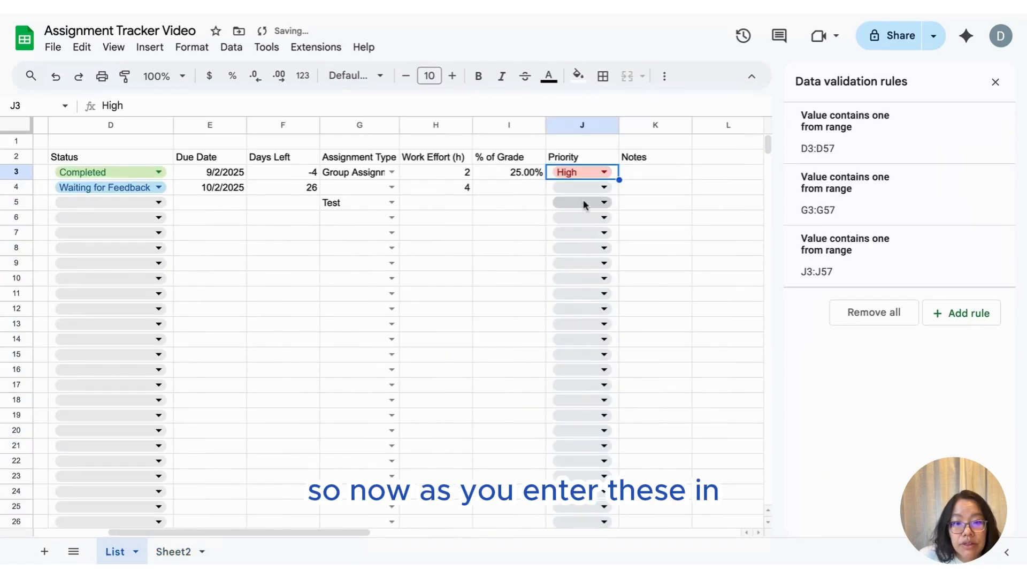
{"action": "left_click", "coordinate": [586, 187]}
{"action": "left_click", "coordinate": [593, 256]}
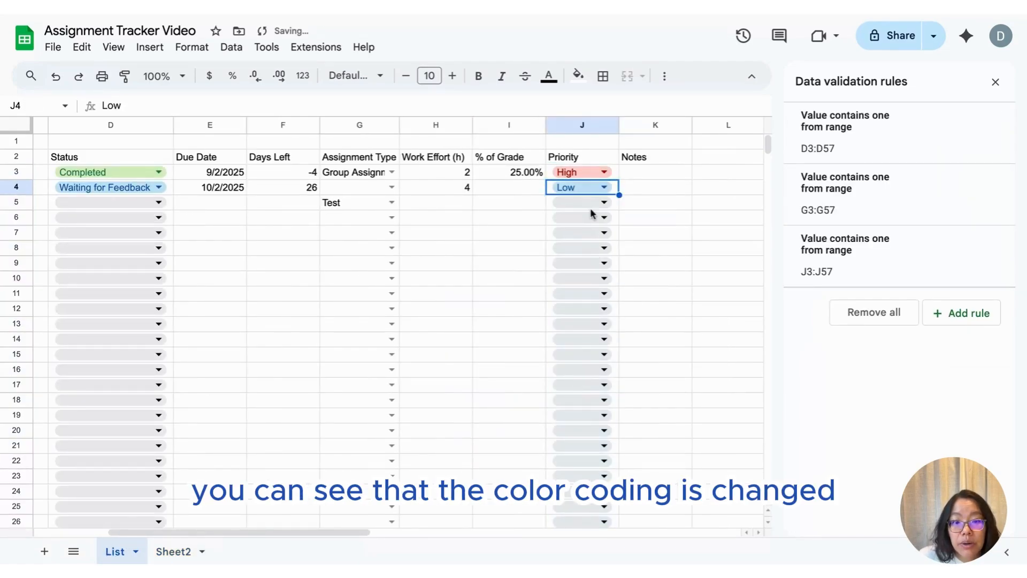
{"action": "left_click", "coordinate": [591, 203]}
{"action": "left_click", "coordinate": [594, 204]}
{"action": "left_click", "coordinate": [591, 245]}
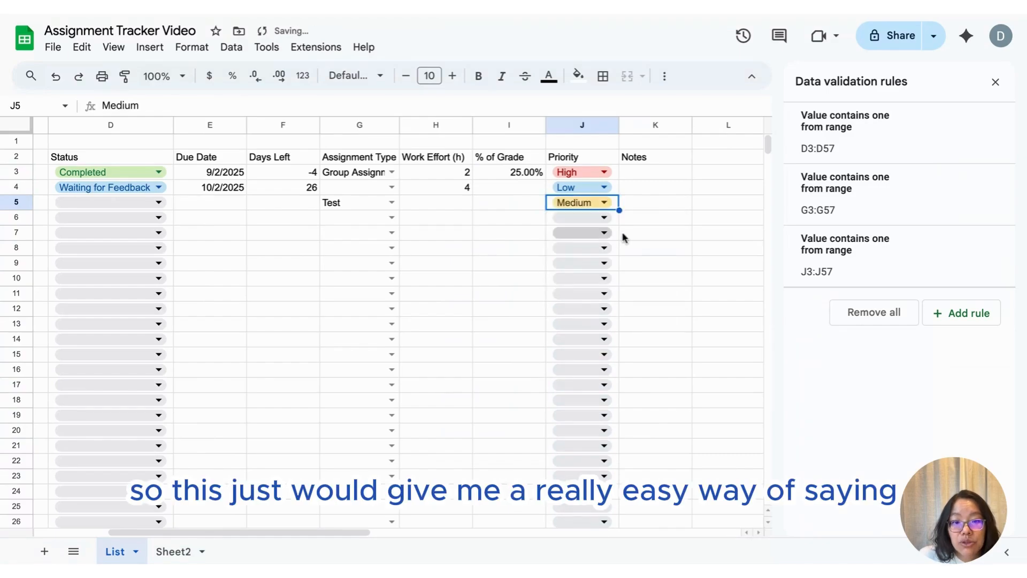
{"action": "left_click", "coordinate": [663, 229]}
{"action": "scroll", "coordinate": [418, 300], "scroll_direction": "left", "scroll_amount": 2}
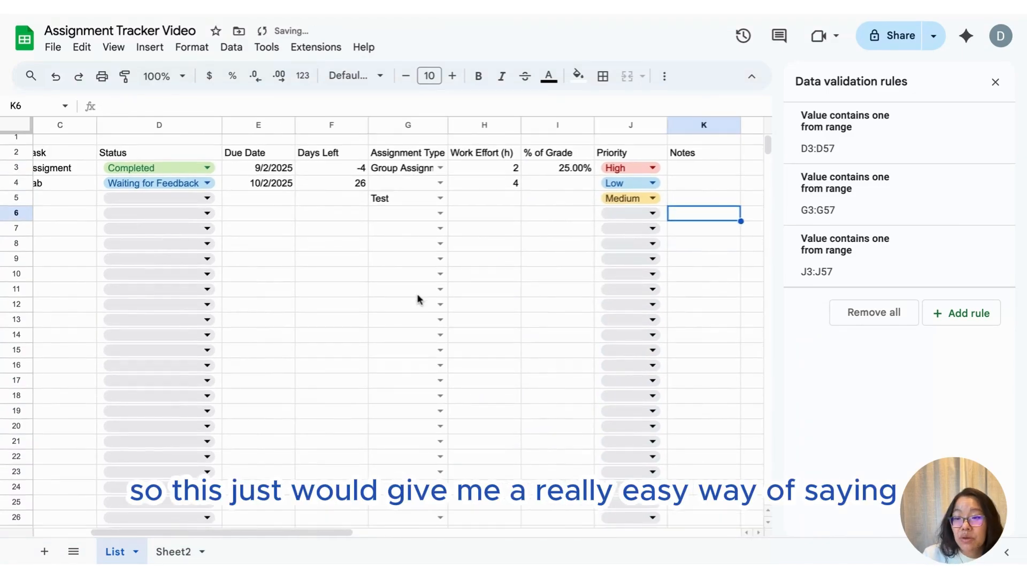
{"action": "scroll", "coordinate": [417, 299], "scroll_direction": "left", "scroll_amount": 3}
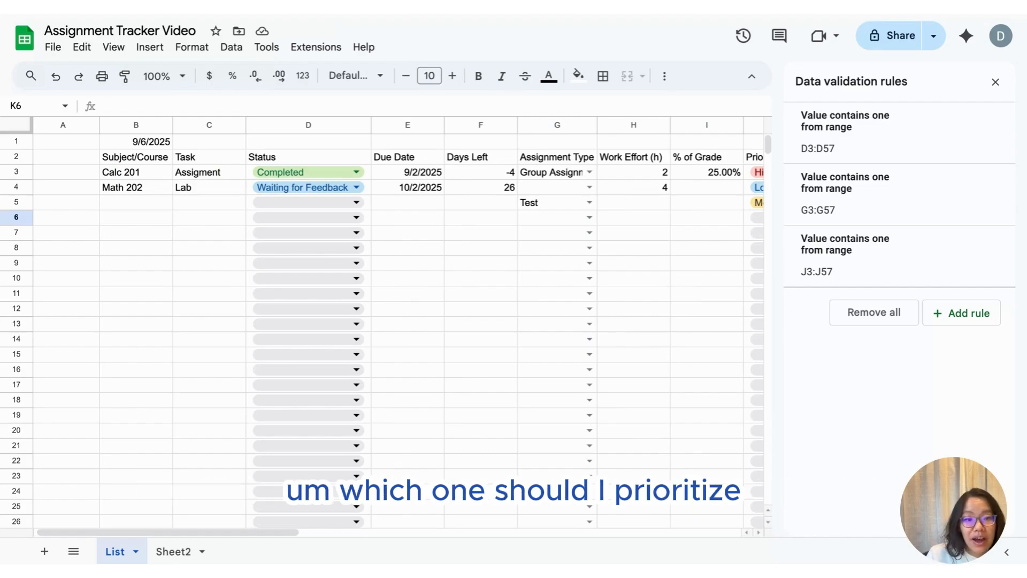
{"action": "scroll", "coordinate": [400, 326], "scroll_direction": "right", "scroll_amount": 5}
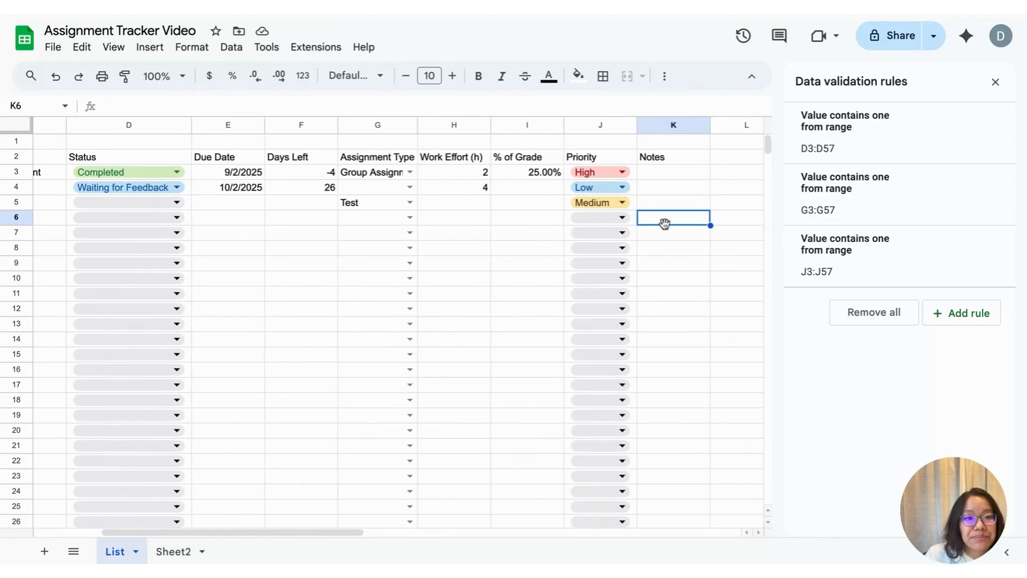
Close the data validation rules and create a filter over the assignment range B2:K57.
{"action": "left_click", "coordinate": [995, 82]}
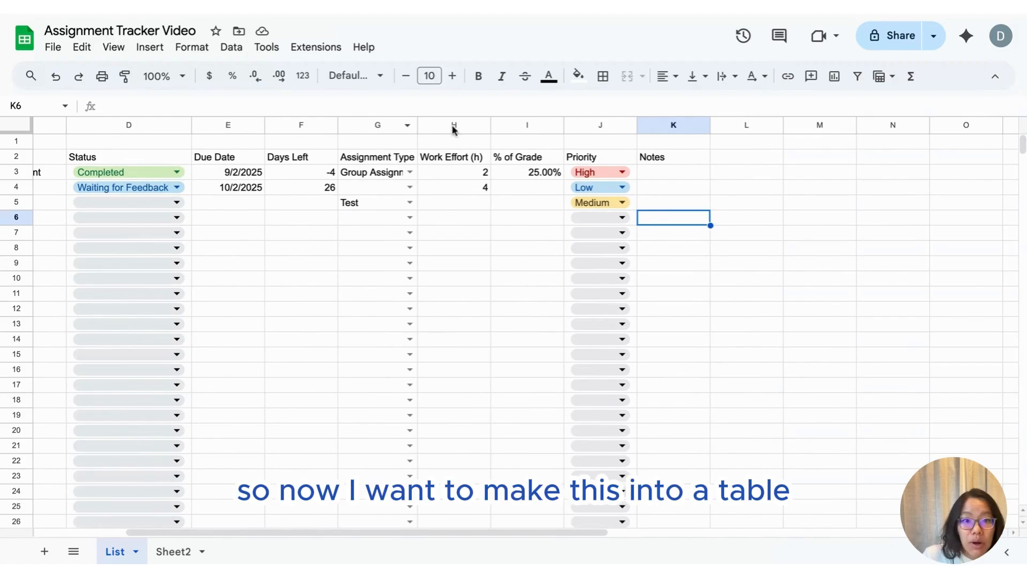
{"action": "scroll", "coordinate": [544, 195], "scroll_direction": "left", "scroll_amount": 5}
{"action": "left_click", "coordinate": [127, 160]}
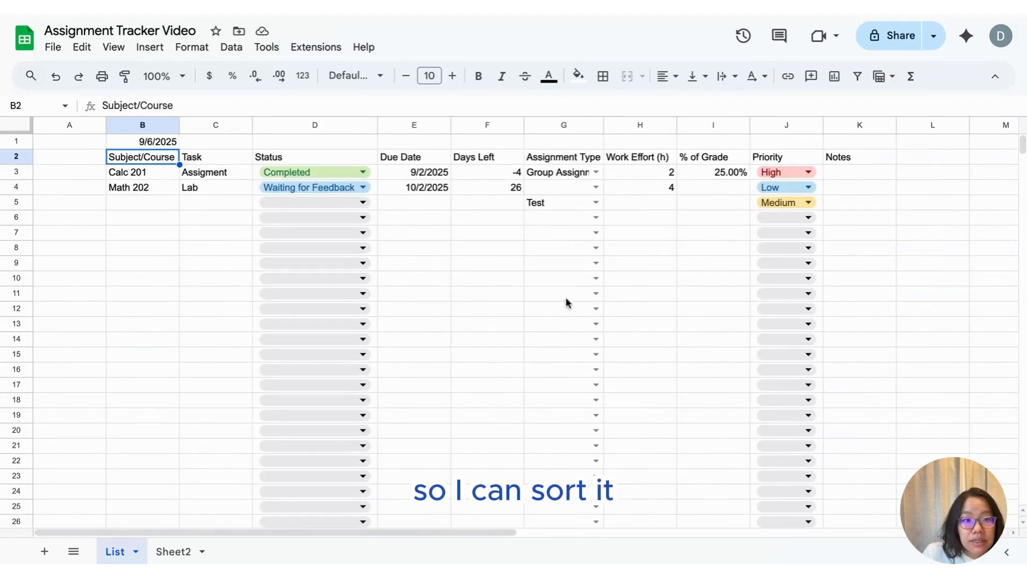
{"action": "scroll", "coordinate": [568, 303], "scroll_direction": "down", "scroll_amount": 10}
{"action": "scroll", "coordinate": [848, 321], "scroll_direction": "up", "scroll_amount": 3}
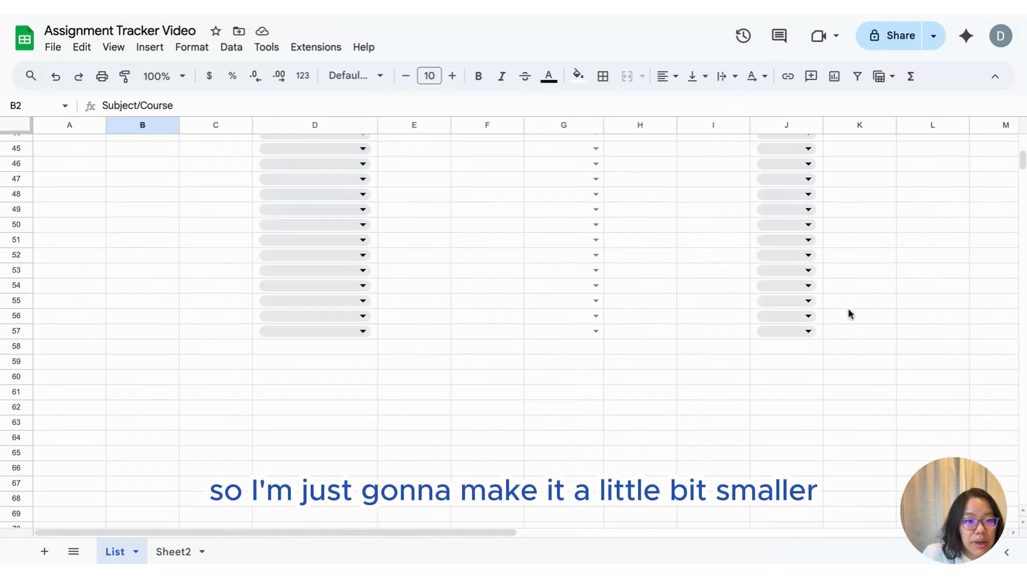
{"action": "left_click", "coordinate": [865, 332], "text": "shift"}
{"action": "left_click", "coordinate": [858, 77]}
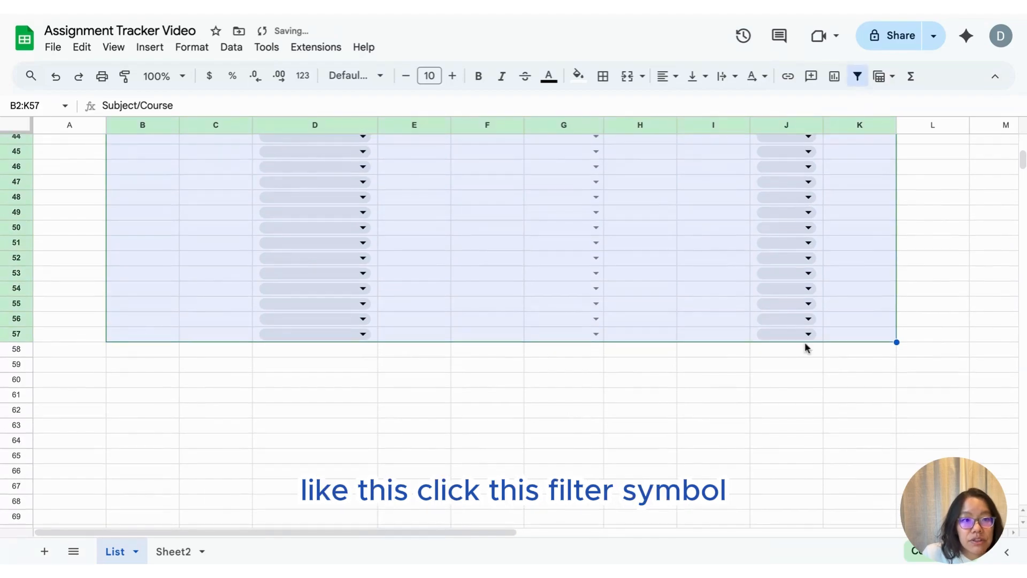
{"action": "scroll", "coordinate": [749, 321], "scroll_direction": "up", "scroll_amount": 10}
{"action": "left_click", "coordinate": [670, 298]}
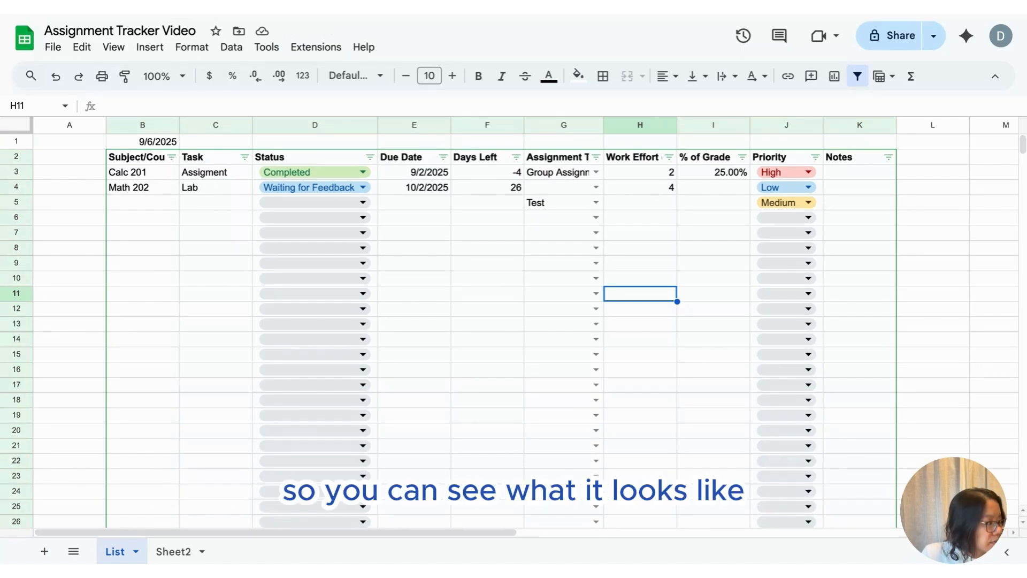
Paste the copied sample assignments as values only, starting at B5.
{"action": "left_click", "coordinate": [143, 203]}
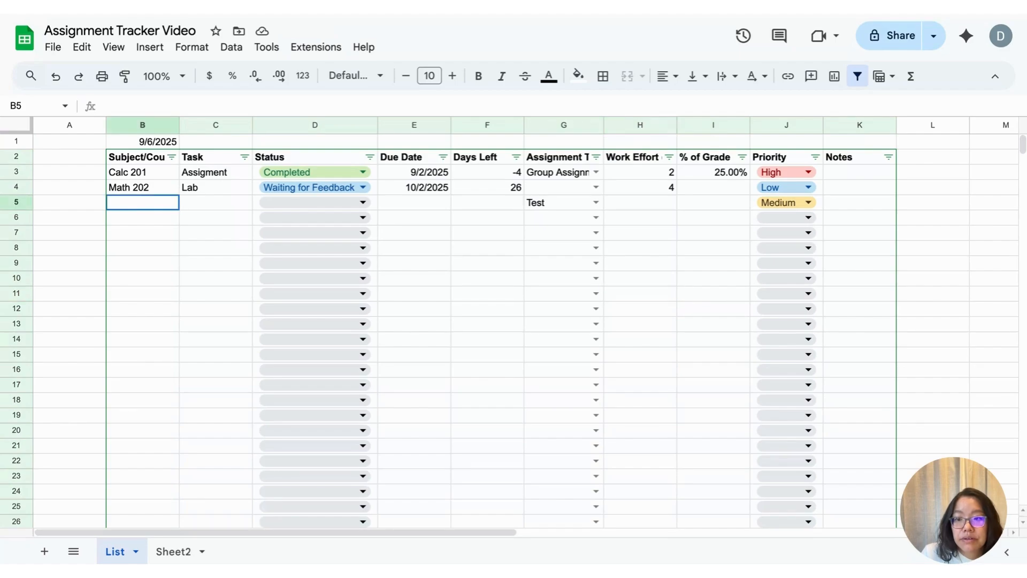
{"action": "right_click", "coordinate": [142, 203]}
{"action": "mouse_move", "coordinate": [209, 159]}
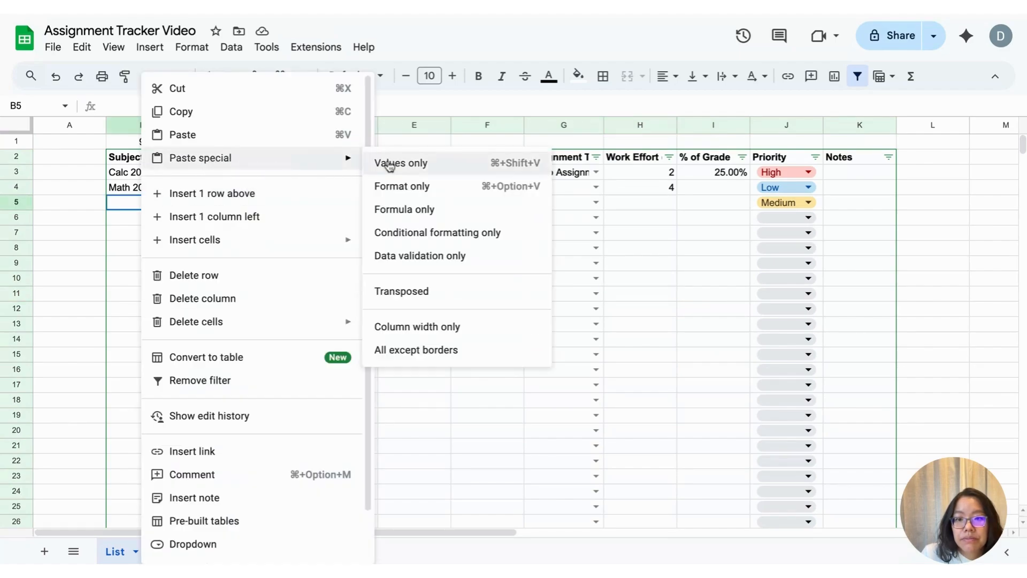
{"action": "left_click", "coordinate": [446, 167]}
{"action": "left_click", "coordinate": [686, 316]}
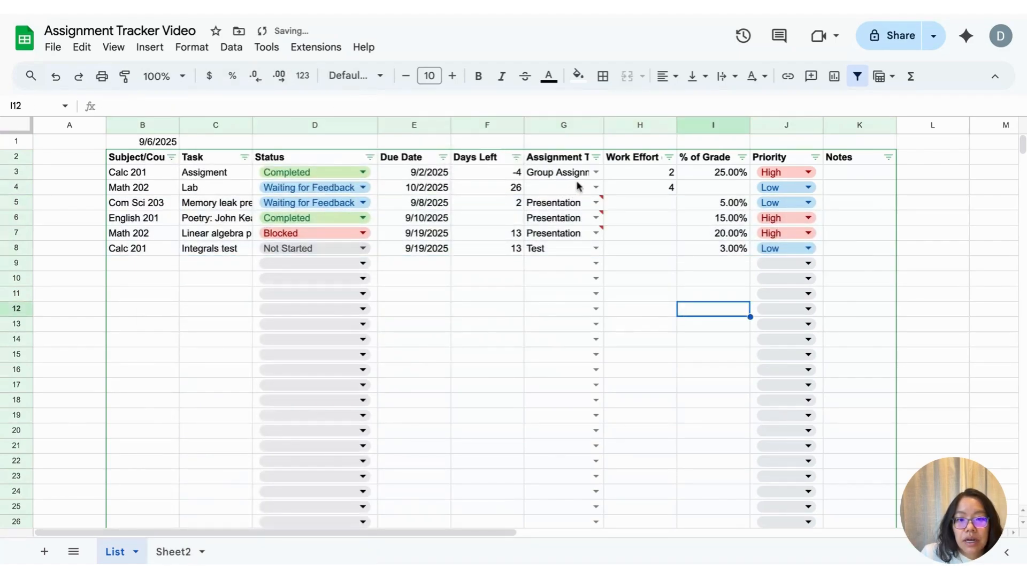
Set the assignment type to Test in G4 and to Presentations in G5, G6 and G7.
{"action": "left_click", "coordinate": [592, 187]}
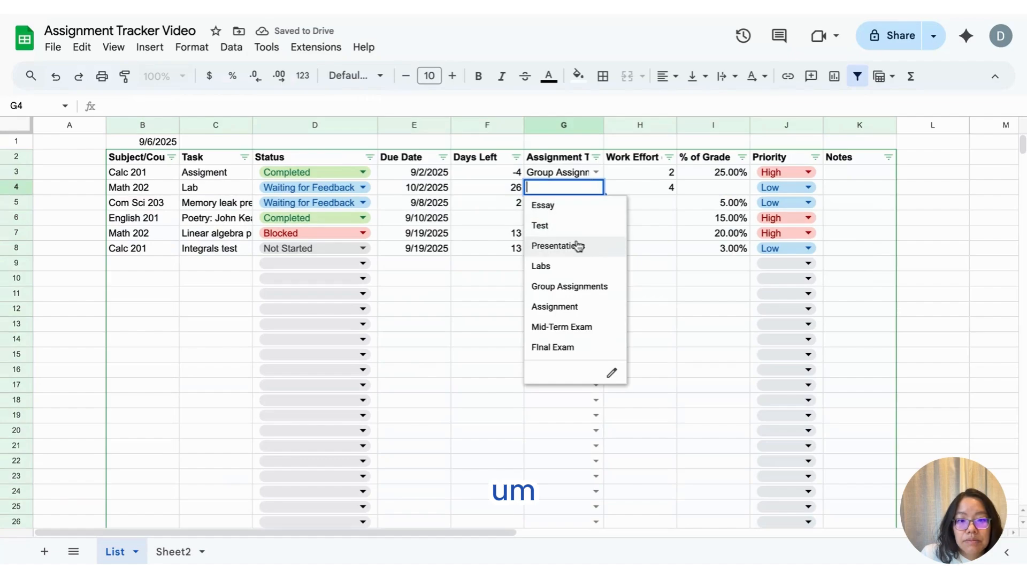
{"action": "left_click", "coordinate": [570, 226]}
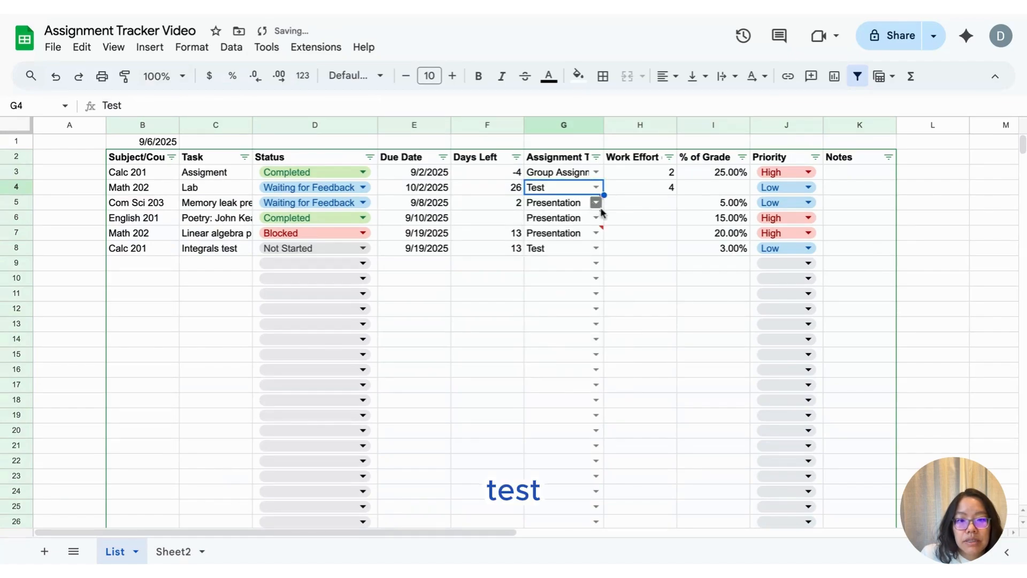
{"action": "left_click", "coordinate": [596, 218]}
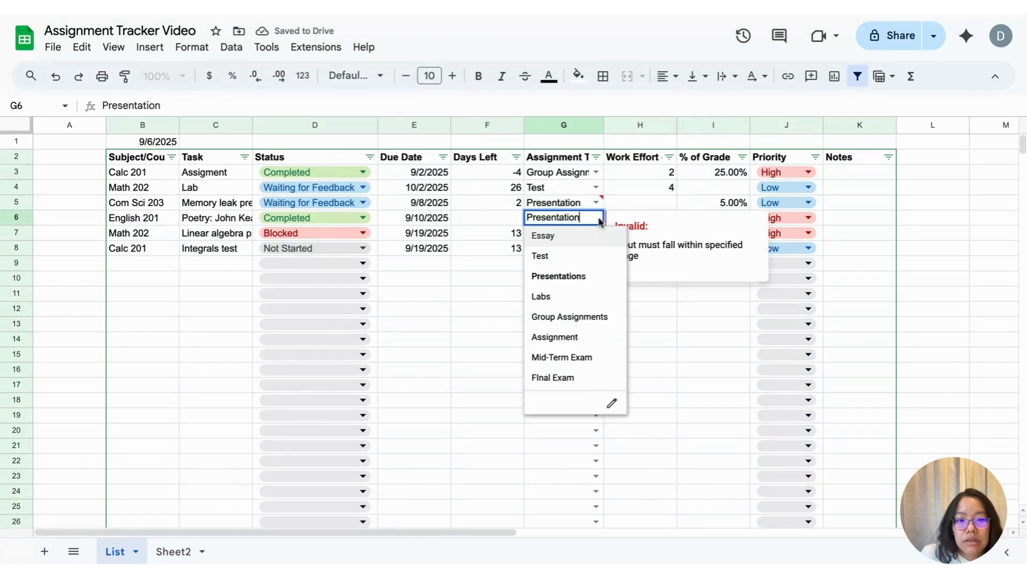
{"action": "left_click", "coordinate": [559, 276]}
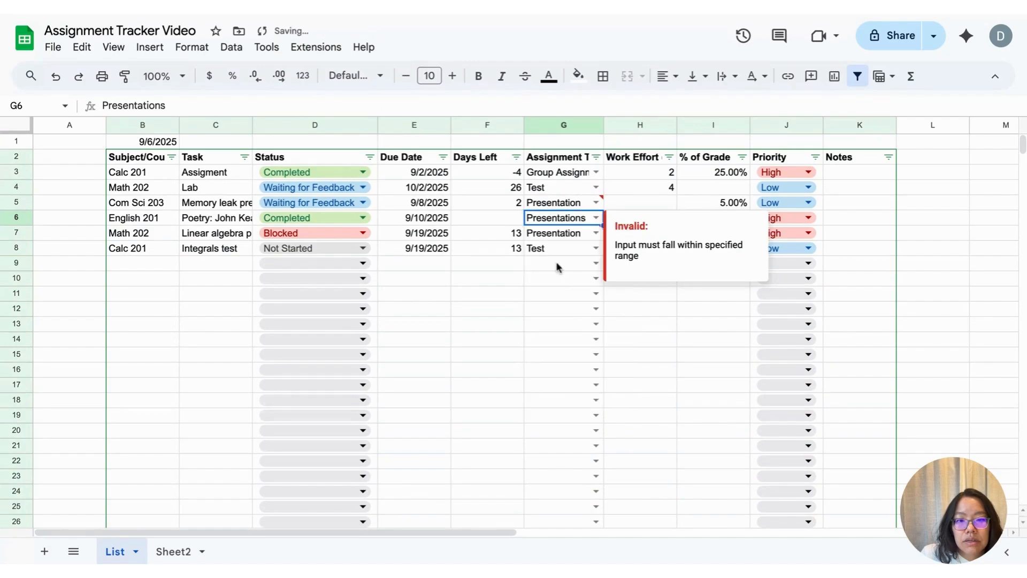
{"action": "left_click", "coordinate": [594, 232]}
{"action": "left_click", "coordinate": [572, 292]}
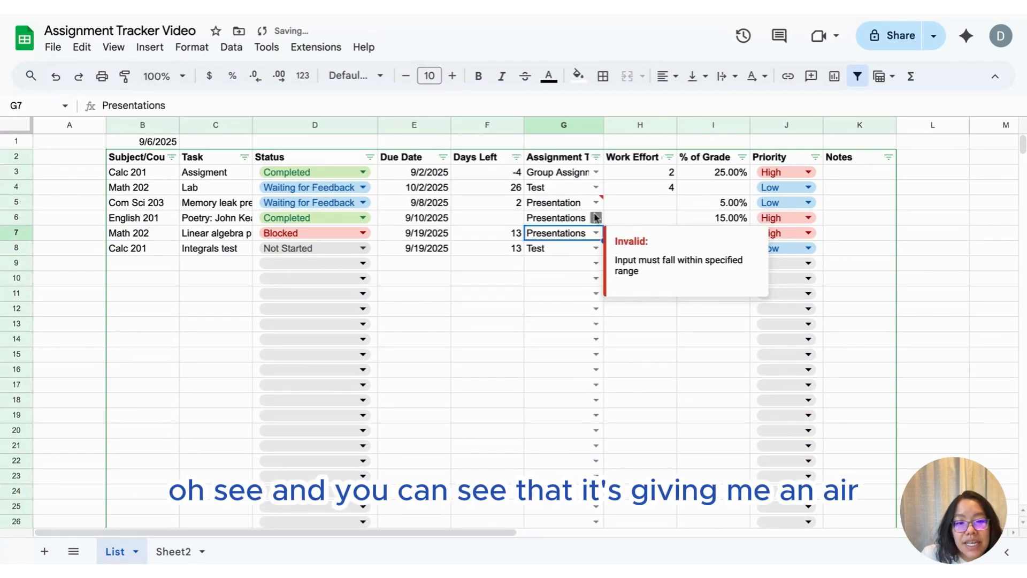
{"action": "left_click", "coordinate": [595, 203]}
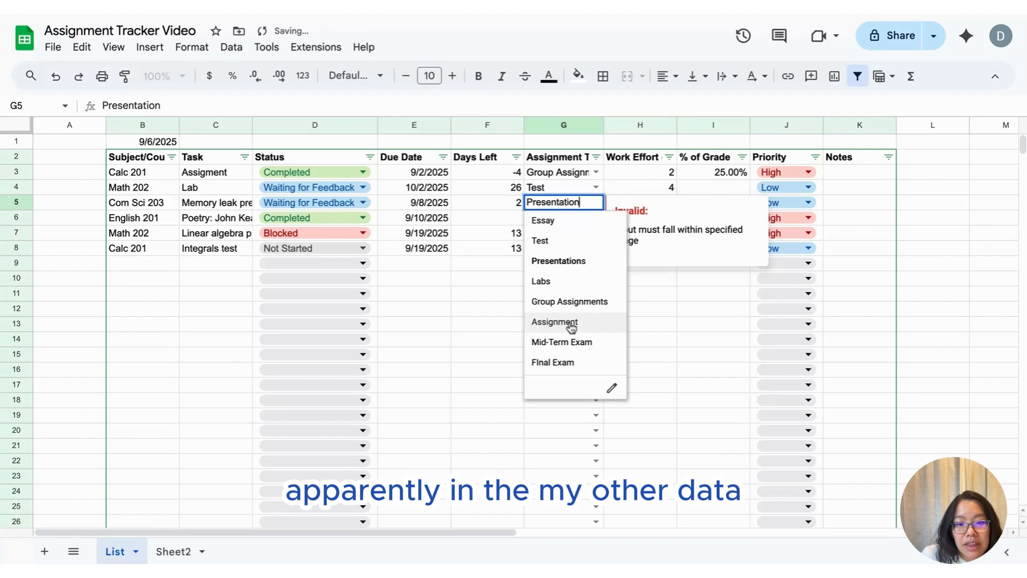
{"action": "left_click", "coordinate": [583, 260]}
{"action": "left_click", "coordinate": [648, 283]}
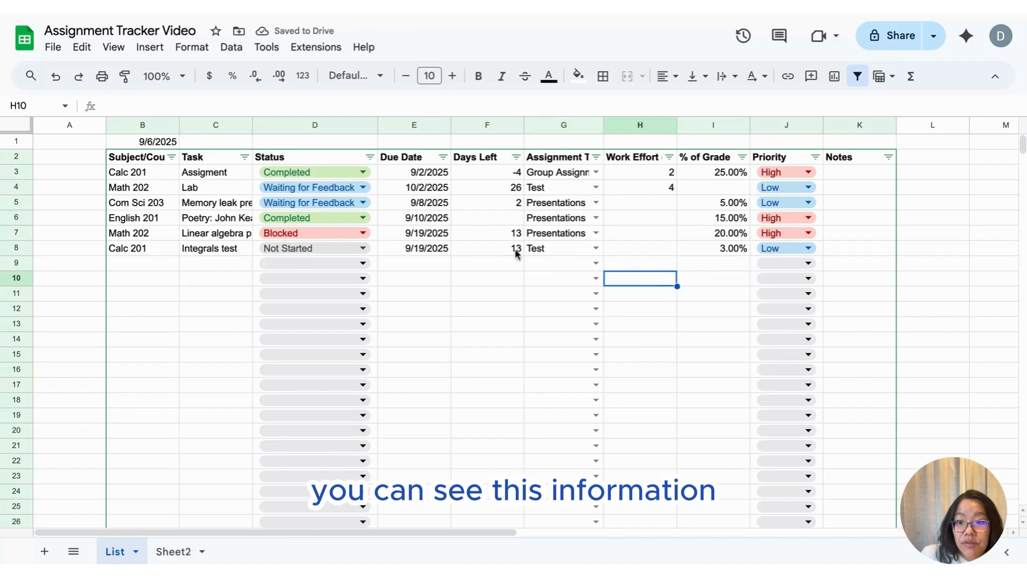
Sort the assignment list by Due Date in ascending order (A to Z).
{"action": "left_click", "coordinate": [443, 157]}
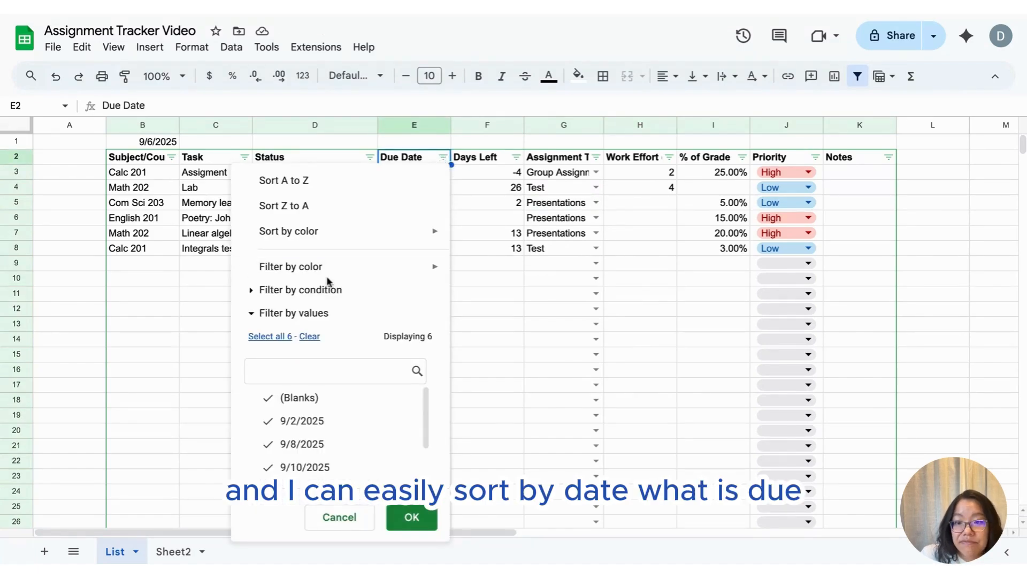
{"action": "left_click", "coordinate": [310, 182]}
{"action": "left_click", "coordinate": [463, 322]}
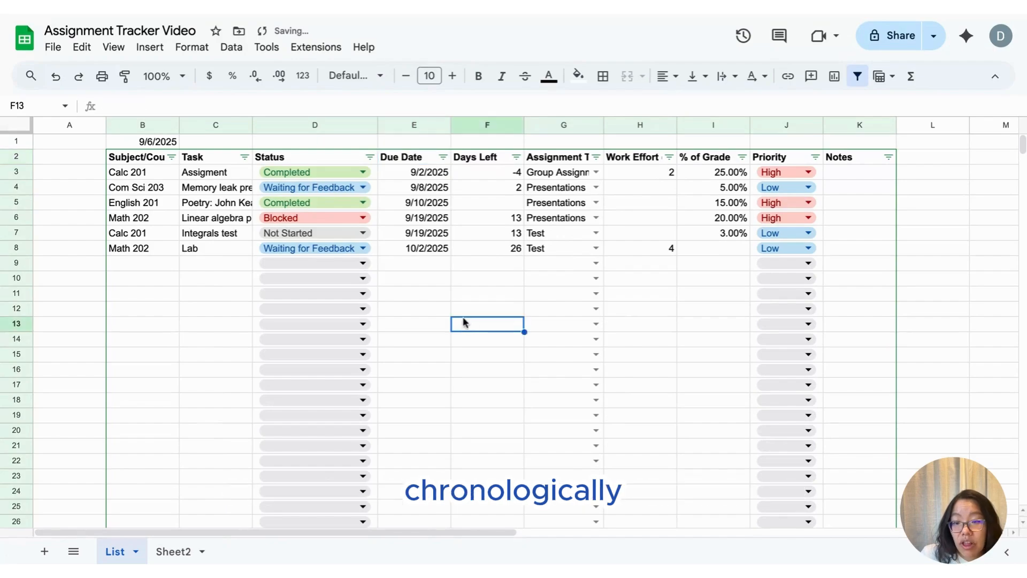
Filter the Status column to exclude Completed assignments, and restore the filter to all status values.
{"action": "left_click", "coordinate": [369, 157]}
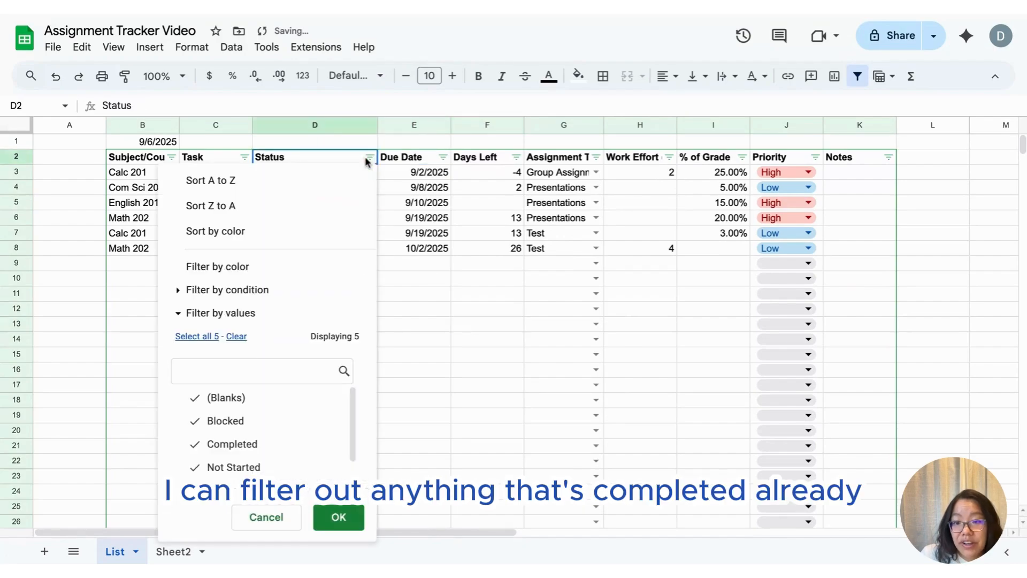
{"action": "left_click", "coordinate": [206, 445]}
{"action": "left_click", "coordinate": [339, 517]}
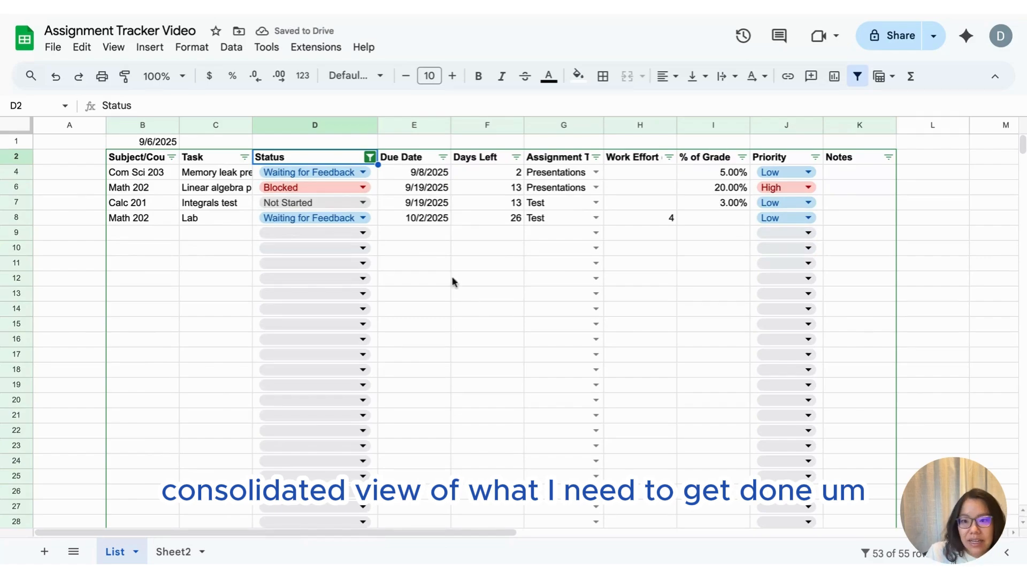
{"action": "left_click", "coordinate": [369, 157]}
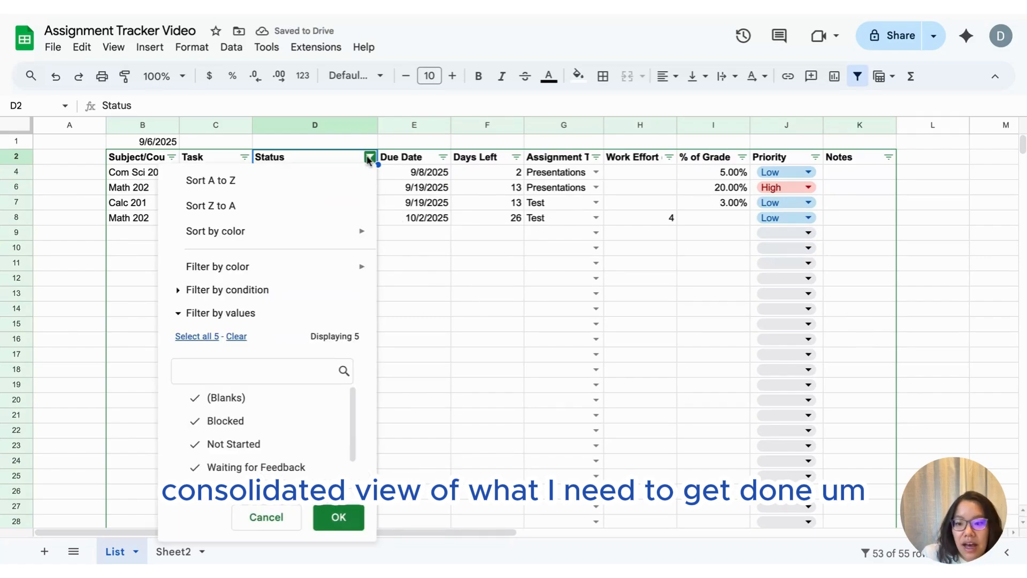
{"action": "left_click", "coordinate": [192, 336]}
{"action": "left_click", "coordinate": [338, 517]}
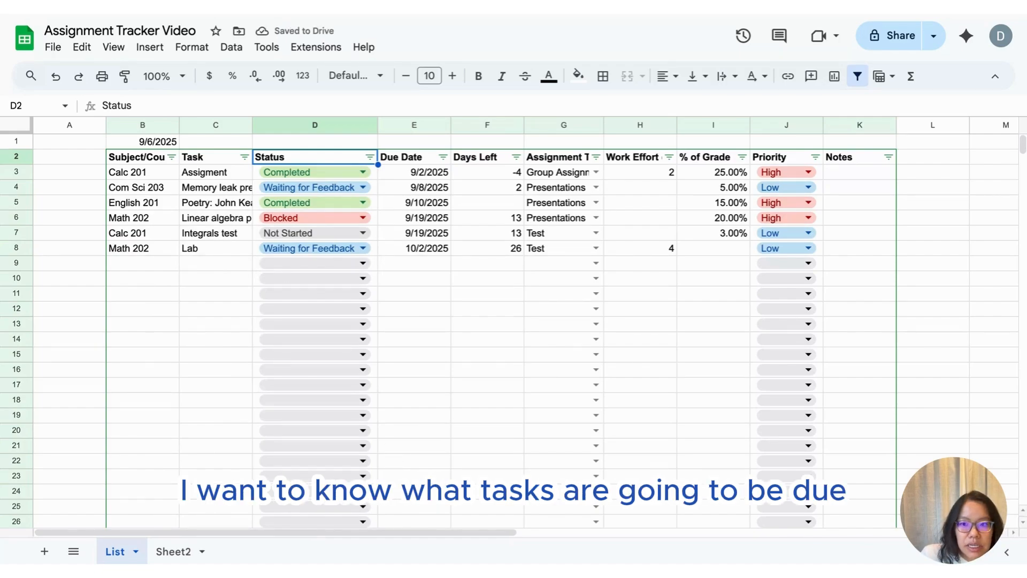
Insert one row above row 1 of the List sheet.
{"action": "left_click", "coordinate": [15, 140]}
{"action": "right_click", "coordinate": [14, 139]}
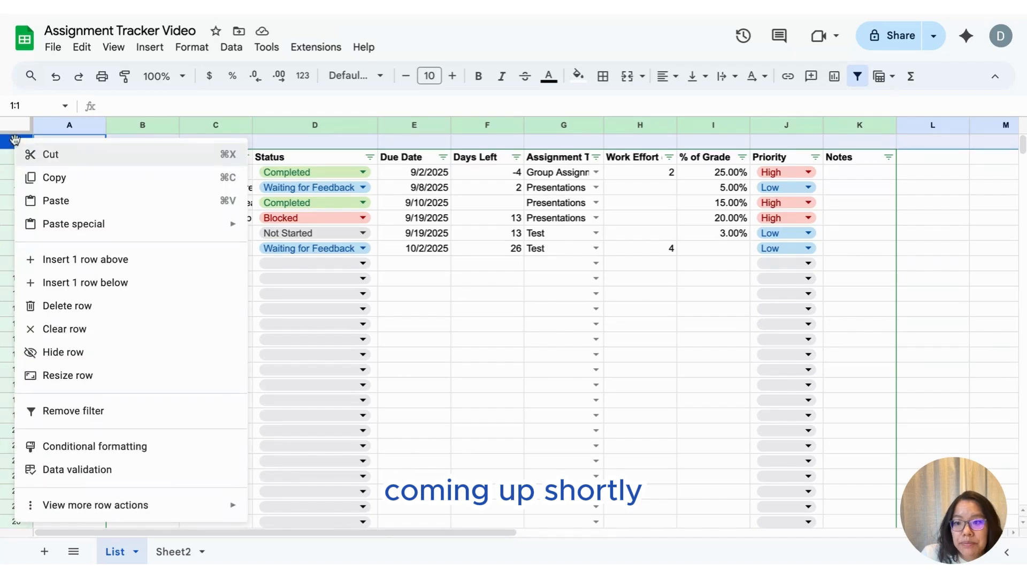
{"action": "left_click", "coordinate": [76, 263]}
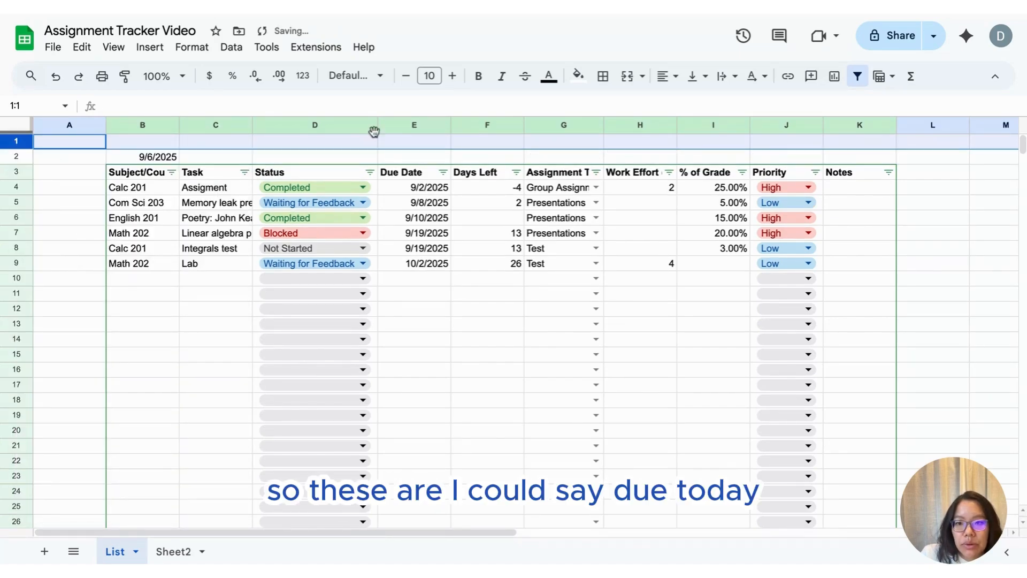
Enter the summary labels "Due today" in D1, "Due in 7 days" in E1 and "overdue" in F1.
{"action": "left_click", "coordinate": [340, 149]}
{"action": "type", "text": "D"}
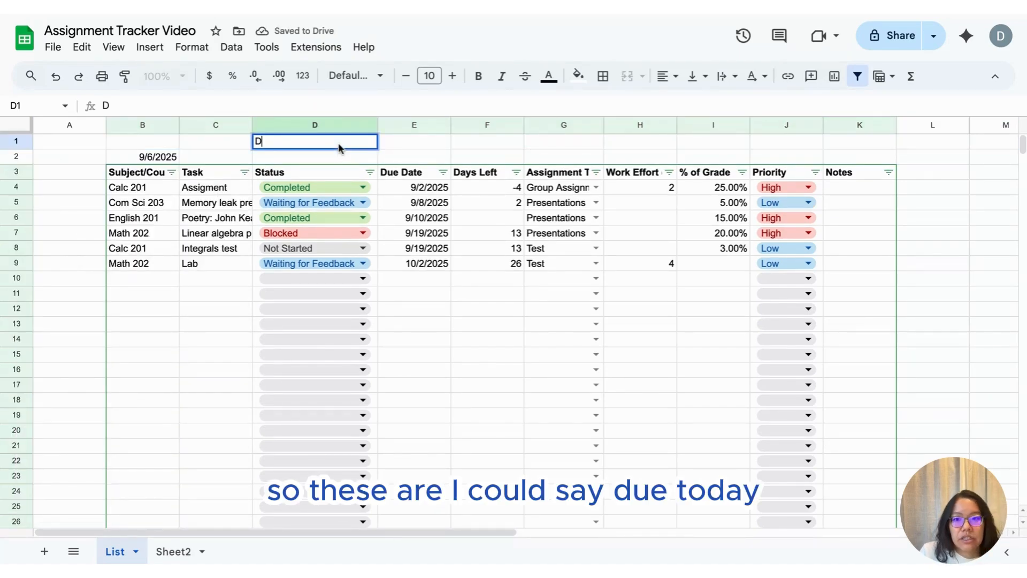
{"action": "type", "text": "ue today"}
{"action": "key", "text": "Tab"}
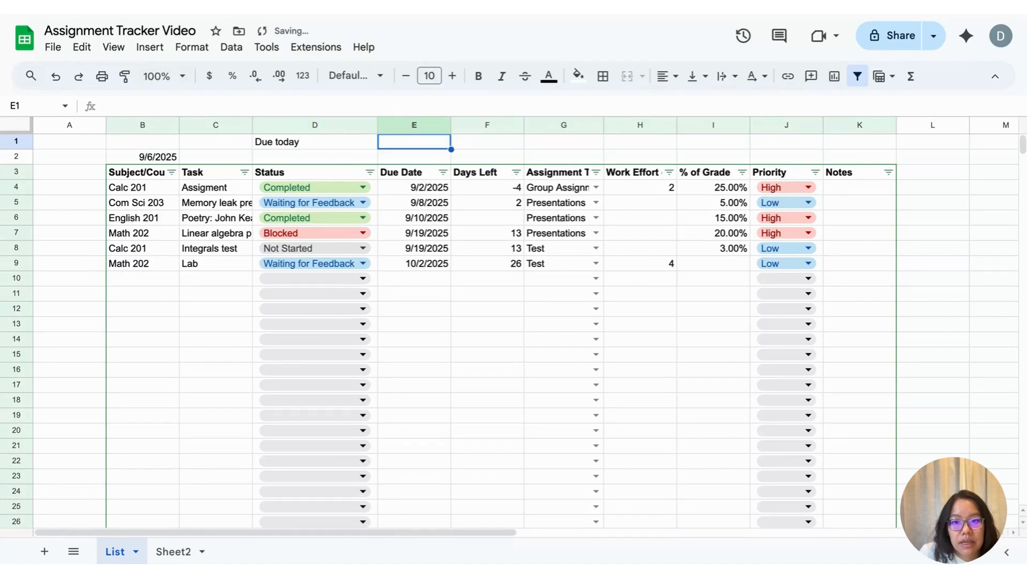
{"action": "type", "text": "Due in 7 days"}
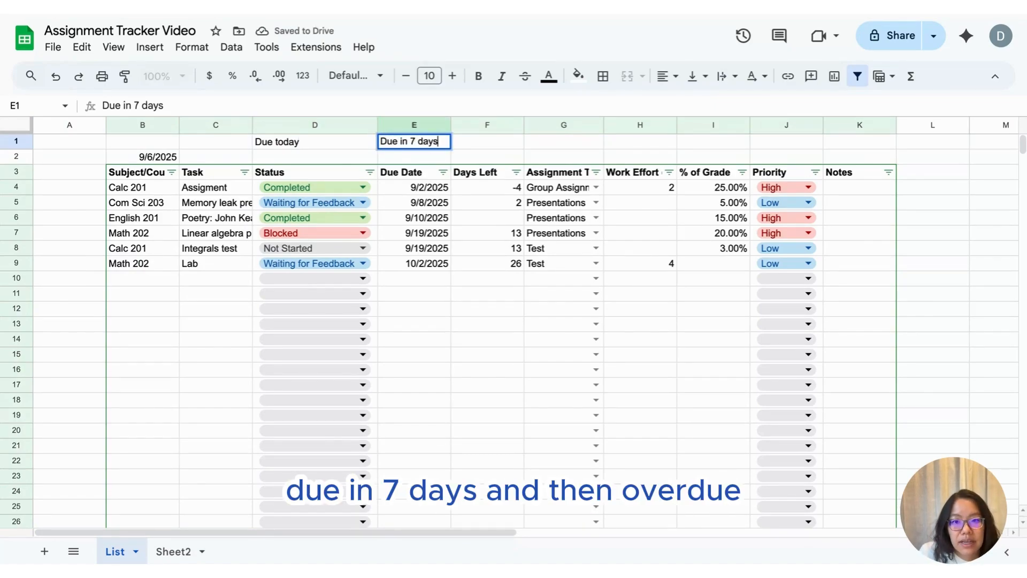
{"action": "key", "text": "Tab"}
{"action": "type", "text": "overdue"}
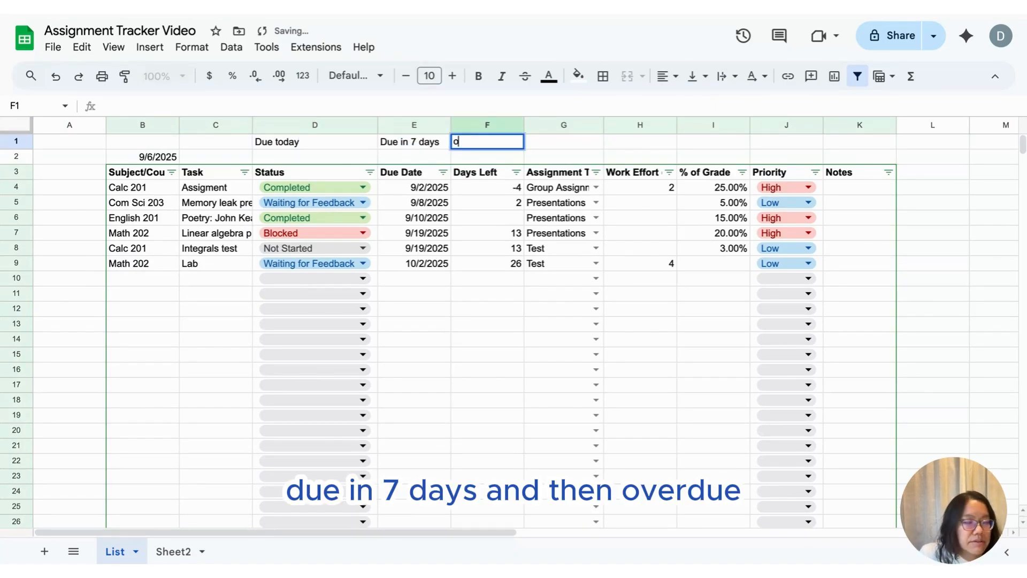
{"action": "key", "text": "Return"}
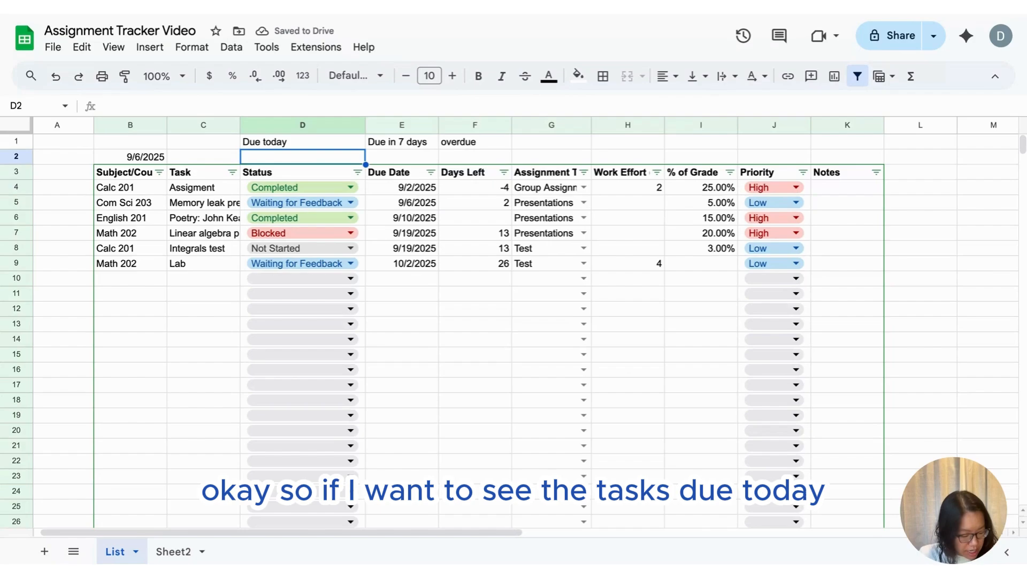
In D2, count the tasks due today with the formula =countifs(E4:E58, "="&B2).
{"action": "type", "text": "=count"}
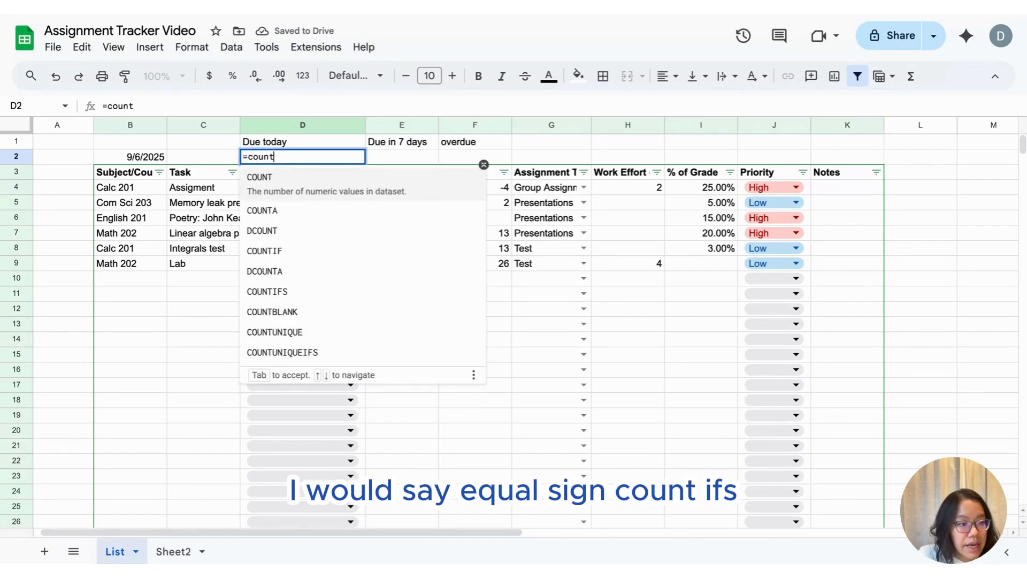
{"action": "type", "text": "ifs("}
{"action": "scroll", "coordinate": [387, 375], "scroll_direction": "down", "scroll_amount": 3}
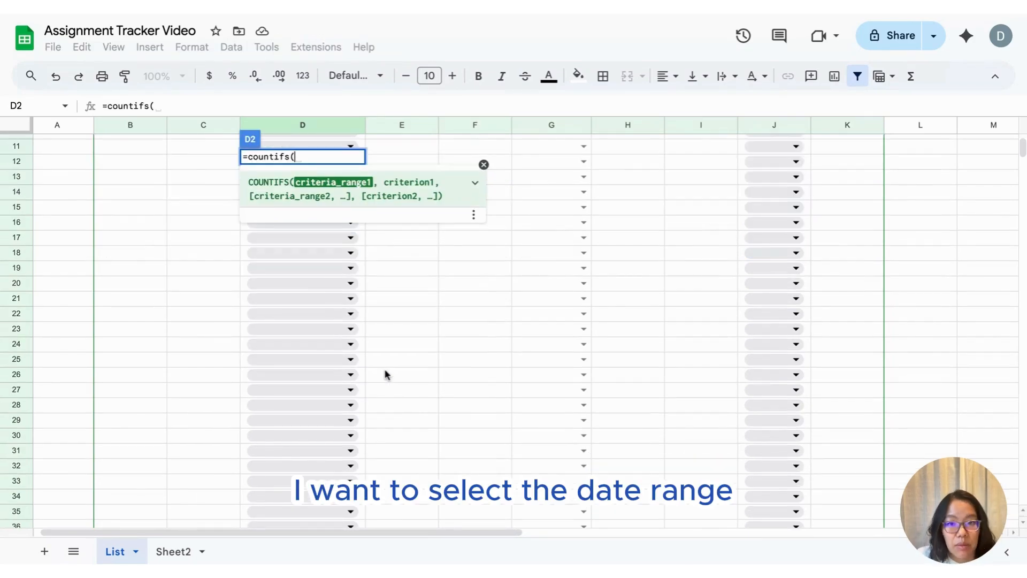
{"action": "scroll", "coordinate": [387, 377], "scroll_direction": "down", "scroll_amount": 10}
{"action": "scroll", "coordinate": [398, 333], "scroll_direction": "up", "scroll_amount": 3}
{"action": "left_click", "coordinate": [402, 374]}
{"action": "scroll", "coordinate": [403, 373], "scroll_direction": "up", "scroll_amount": 10}
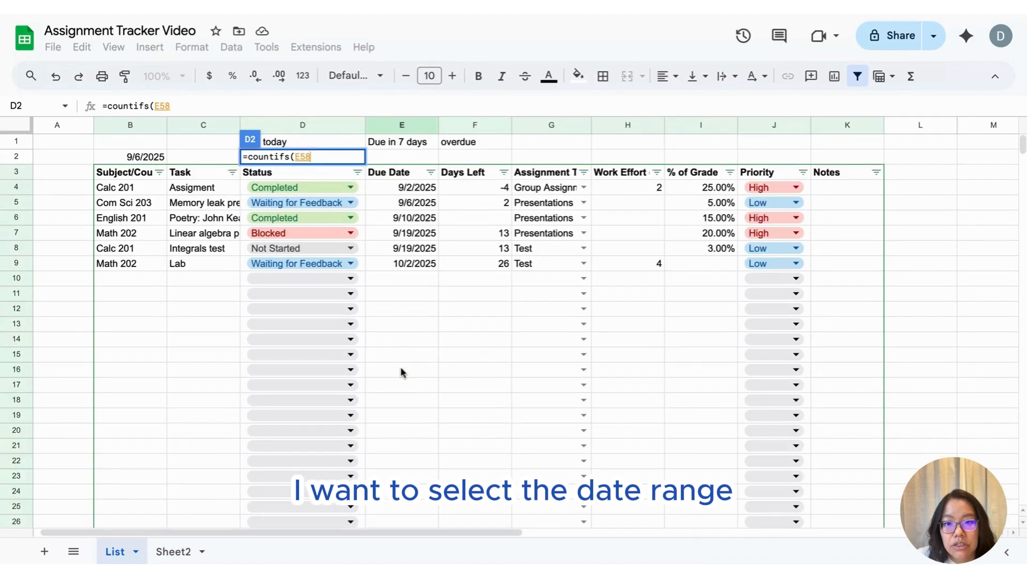
{"action": "left_click", "coordinate": [406, 189], "text": "shift"}
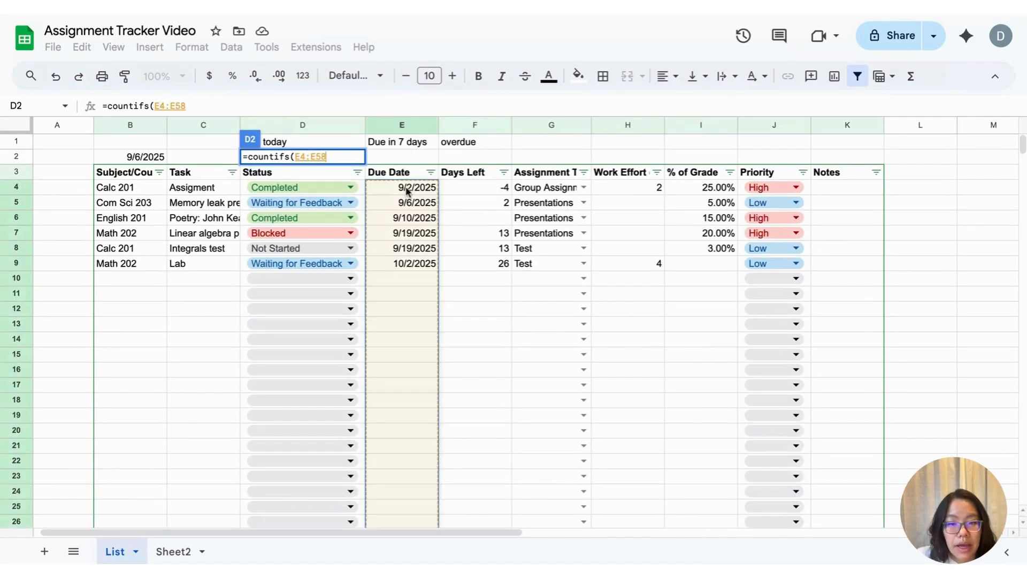
{"action": "type", "text": ", \"=\"&"}
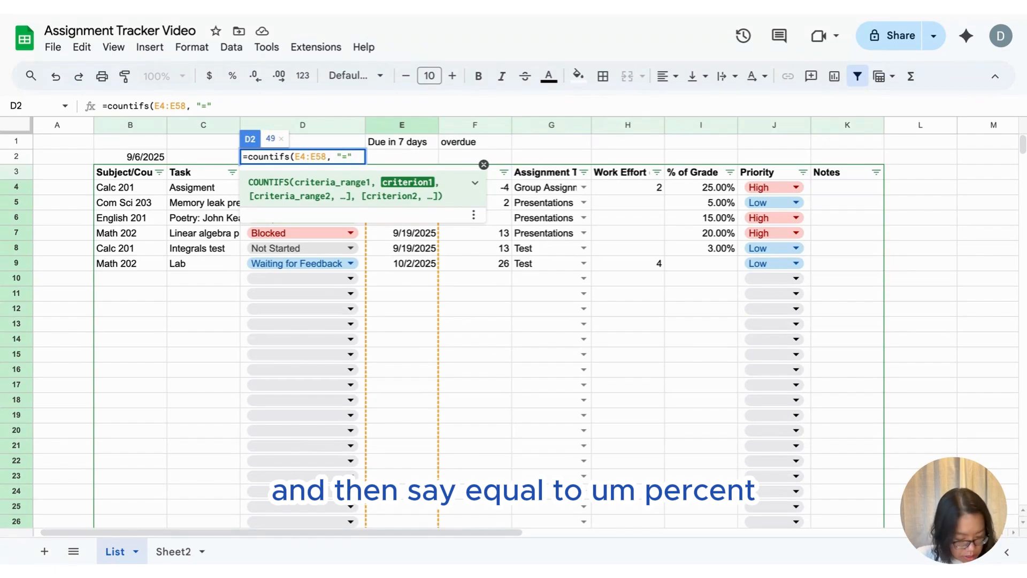
{"action": "left_click", "coordinate": [131, 161]}
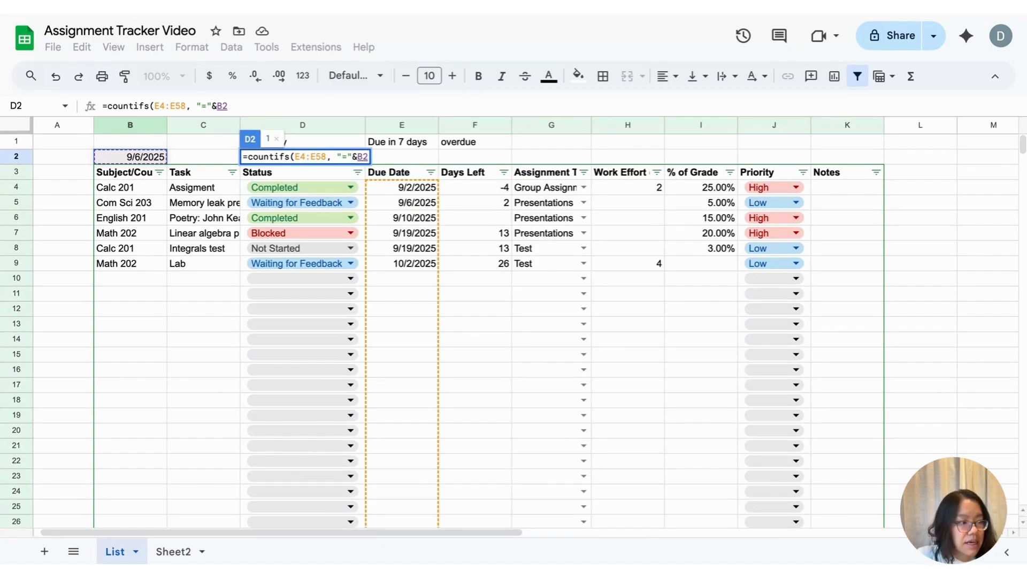
{"action": "key", "text": "Return"}
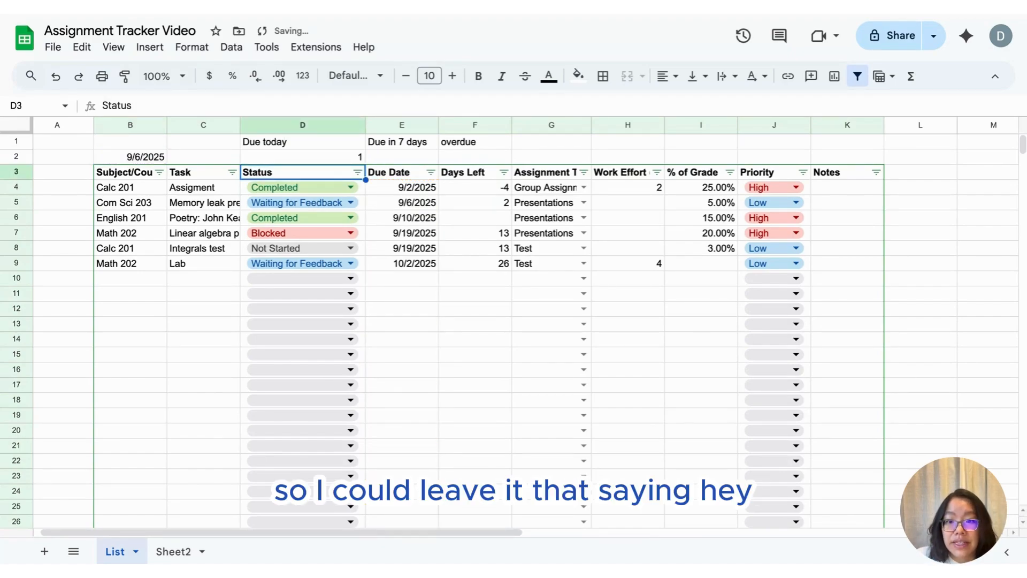
Extend the COUNTIFS formula in D2 with the status range D4:D58 and the criterion "<>Completed".
{"action": "left_click", "coordinate": [303, 157]}
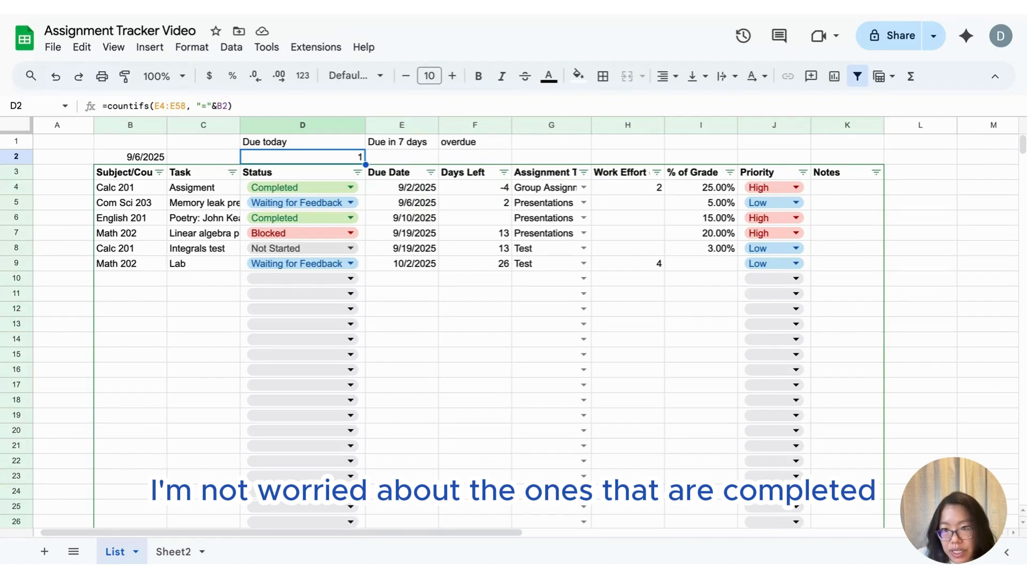
{"action": "left_click", "coordinate": [227, 105]}
{"action": "type", "text": ","}
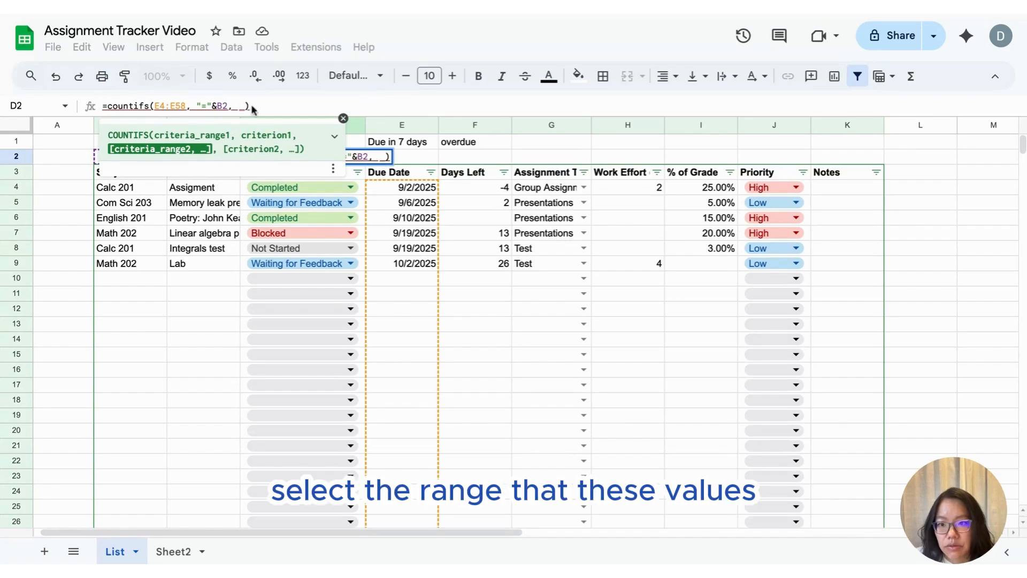
{"action": "left_click", "coordinate": [343, 187]}
{"action": "scroll", "coordinate": [353, 347], "scroll_direction": "down", "scroll_amount": 13}
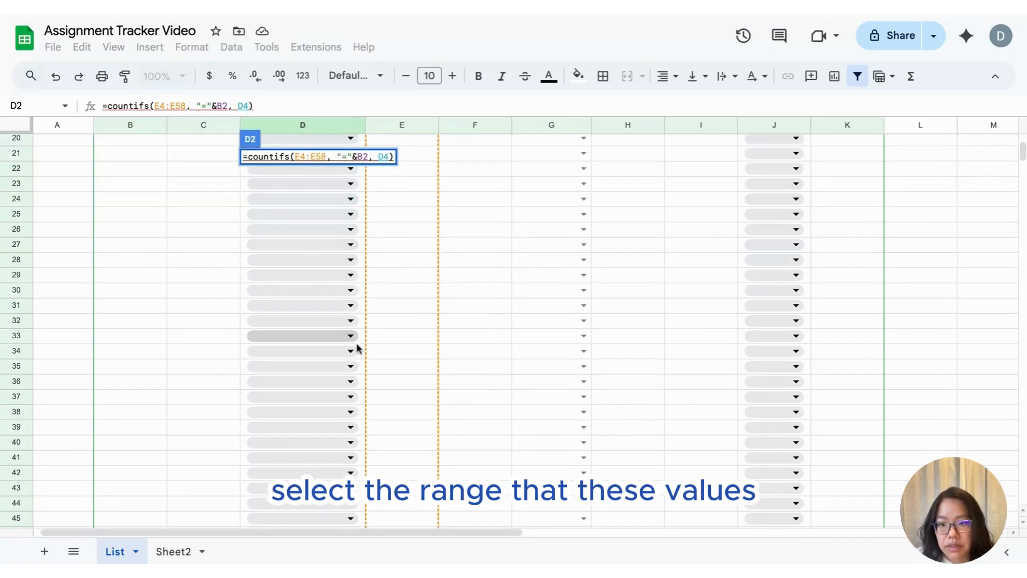
{"action": "left_click", "coordinate": [362, 418], "text": "shift"}
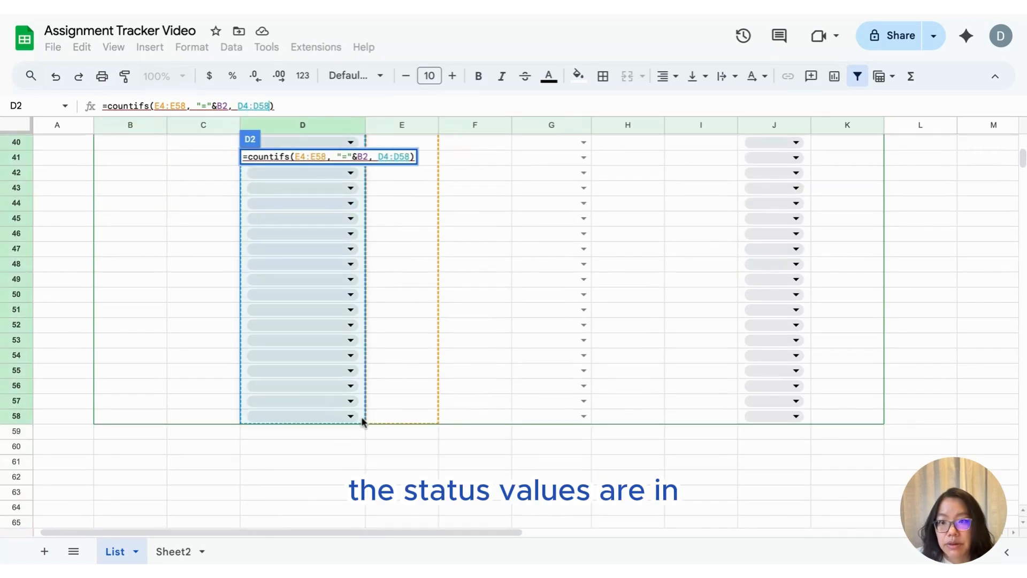
{"action": "type", "text": ", \""}
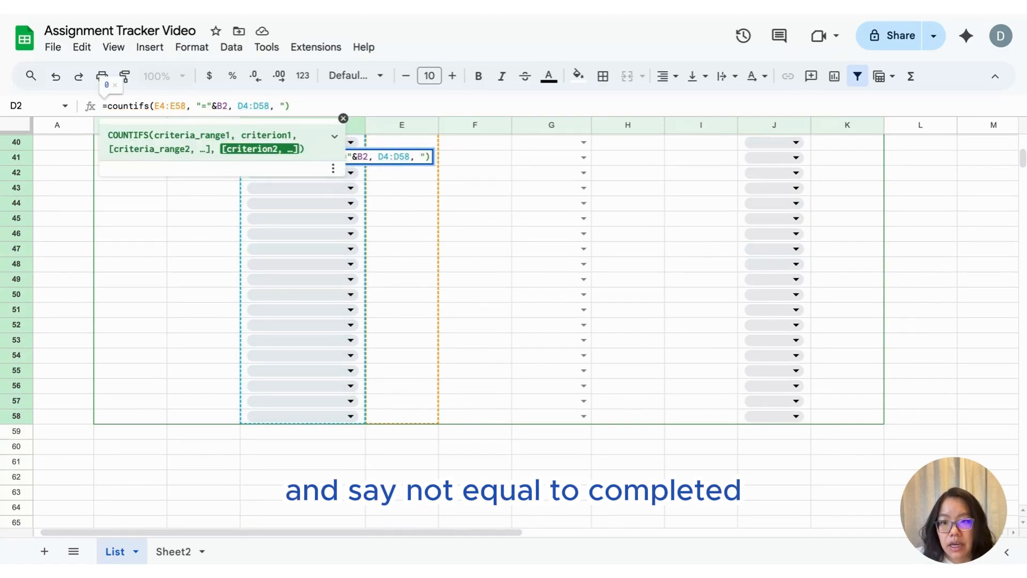
{"action": "type", "text": "<>"}
{"action": "type", "text": "Completed\""}
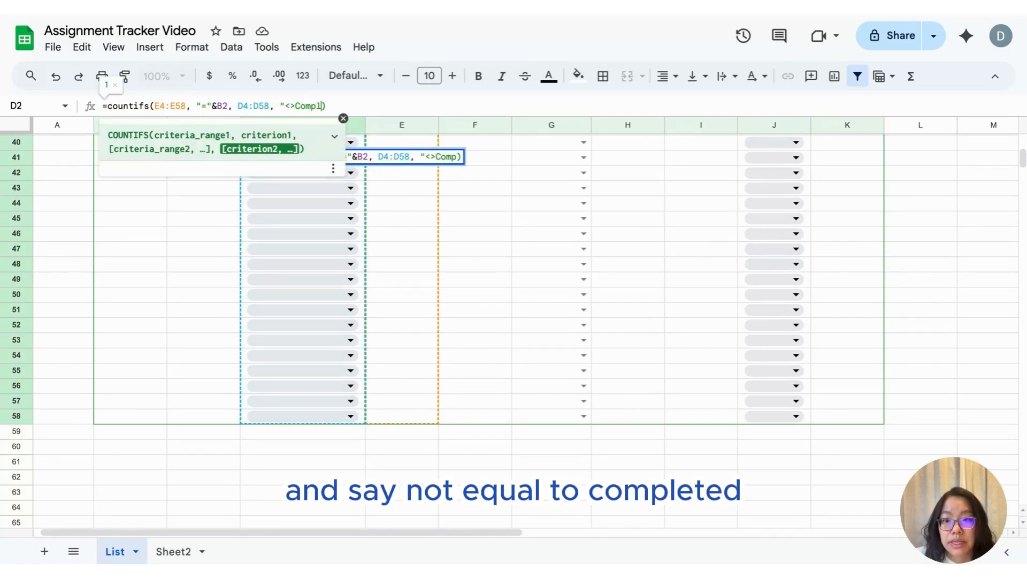
{"action": "key", "text": "Return"}
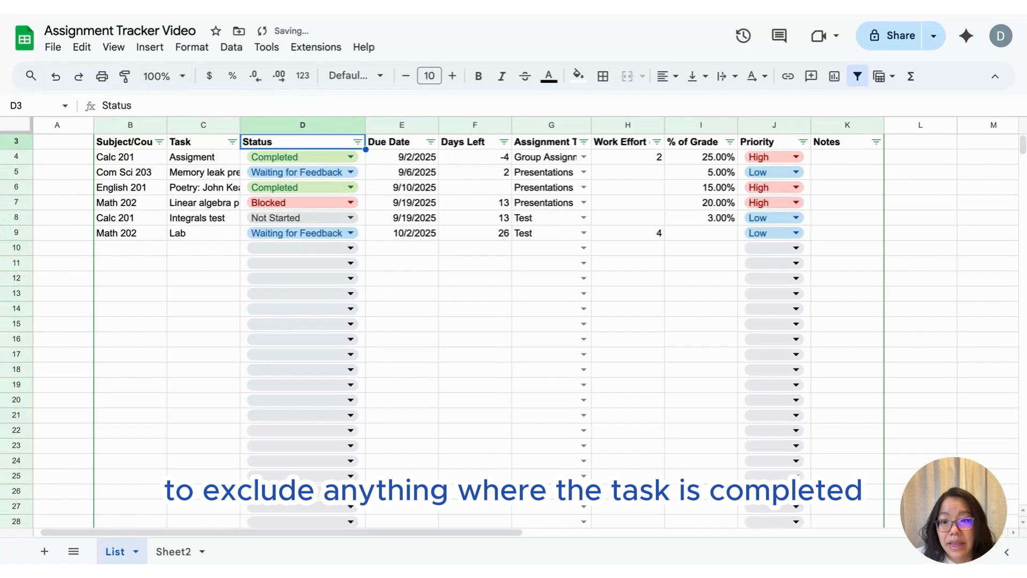
{"action": "scroll", "coordinate": [377, 428], "scroll_direction": "up", "scroll_amount": 1}
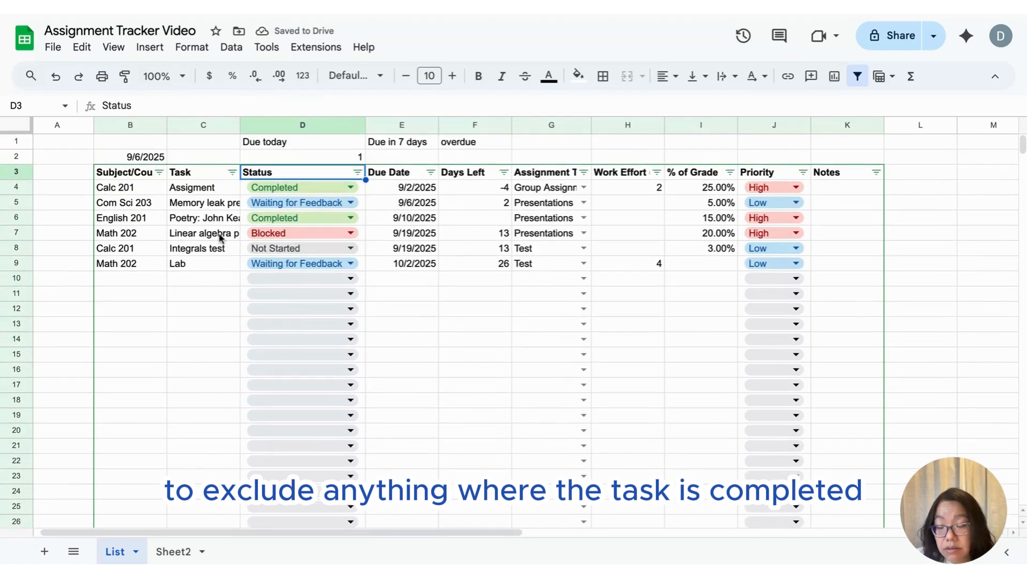
Reuse the due-today COUNTIFS formula from D2 as the starting formula for "Due in 7 days" in E2.
{"action": "left_click", "coordinate": [325, 160]}
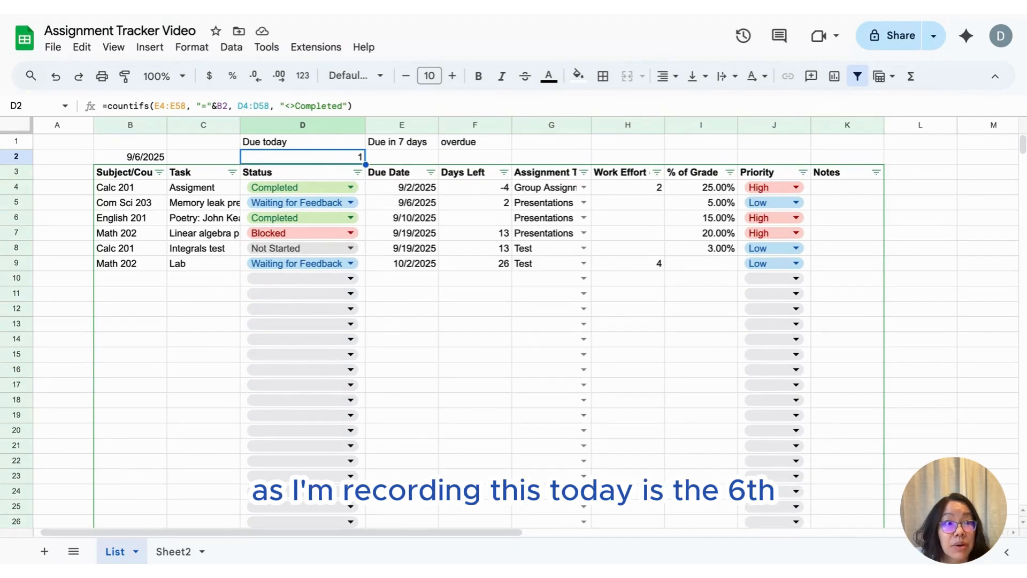
{"action": "left_click", "coordinate": [373, 206]}
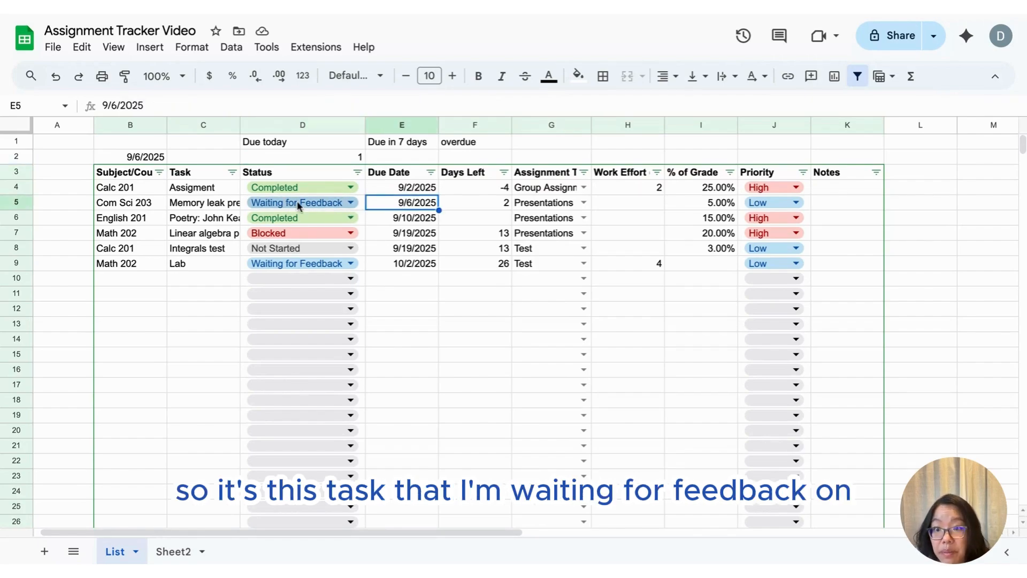
{"action": "left_click", "coordinate": [342, 155]}
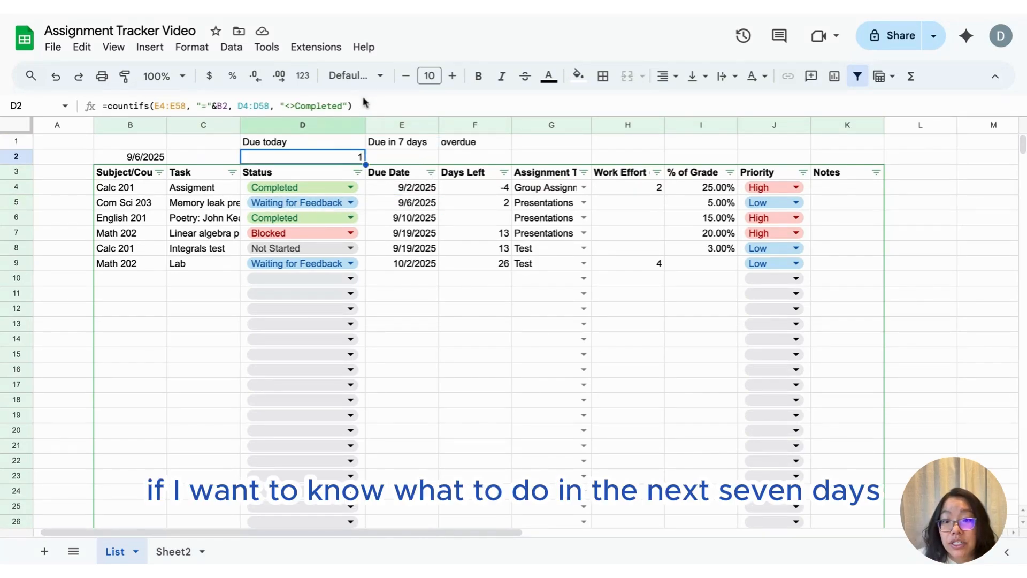
{"action": "left_click_drag", "start_coordinate": [356, 105], "coordinate": [90, 107]}
{"action": "key", "text": "ctrl+c"}
{"action": "key", "text": "Escape"}
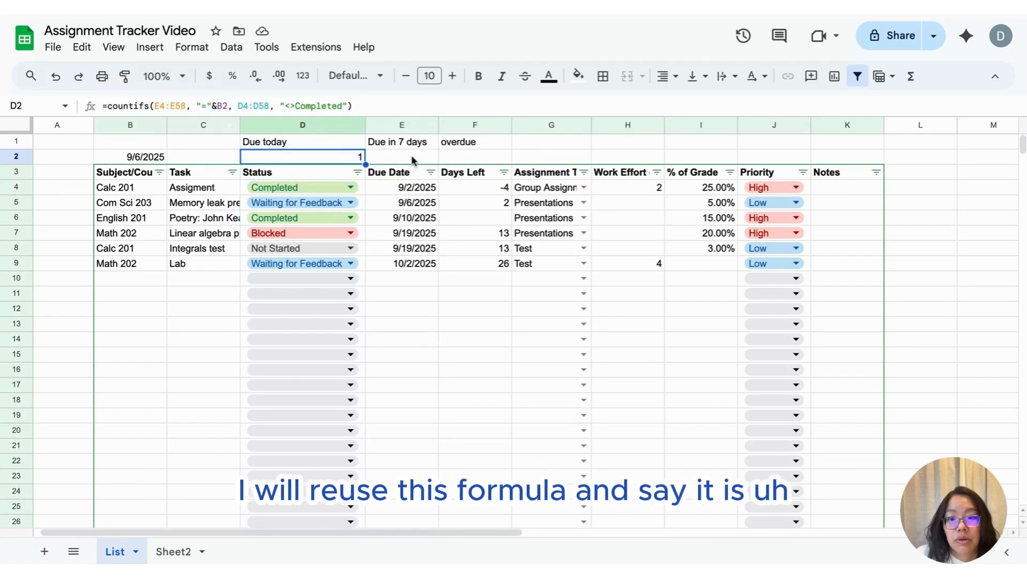
{"action": "left_click", "coordinate": [414, 159]}
{"action": "left_click", "coordinate": [231, 106]}
{"action": "key", "text": "ctrl+v"}
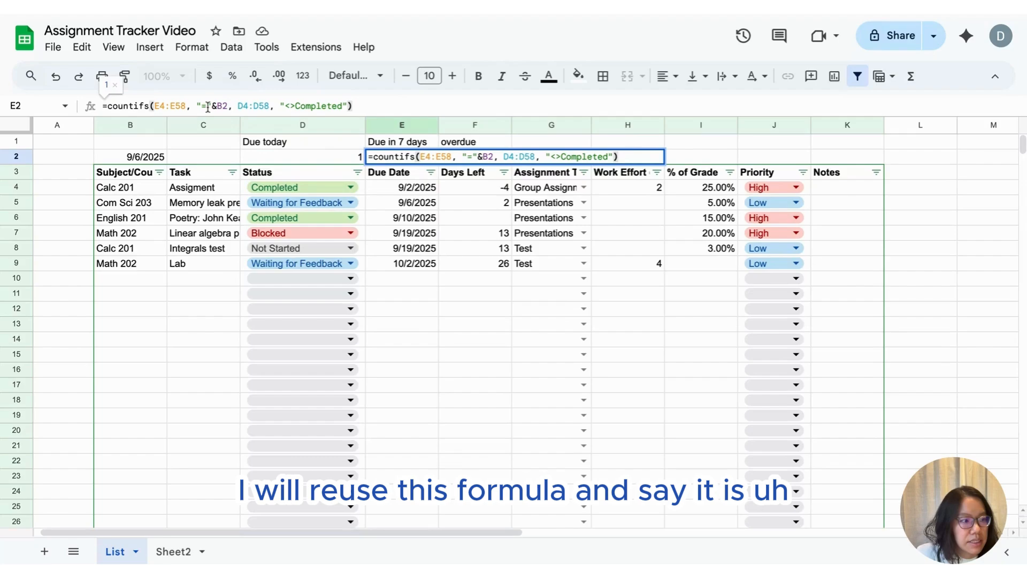
Change the due-date criterion in the E2 formula to ">="&B2.
{"action": "left_click", "coordinate": [188, 106]}
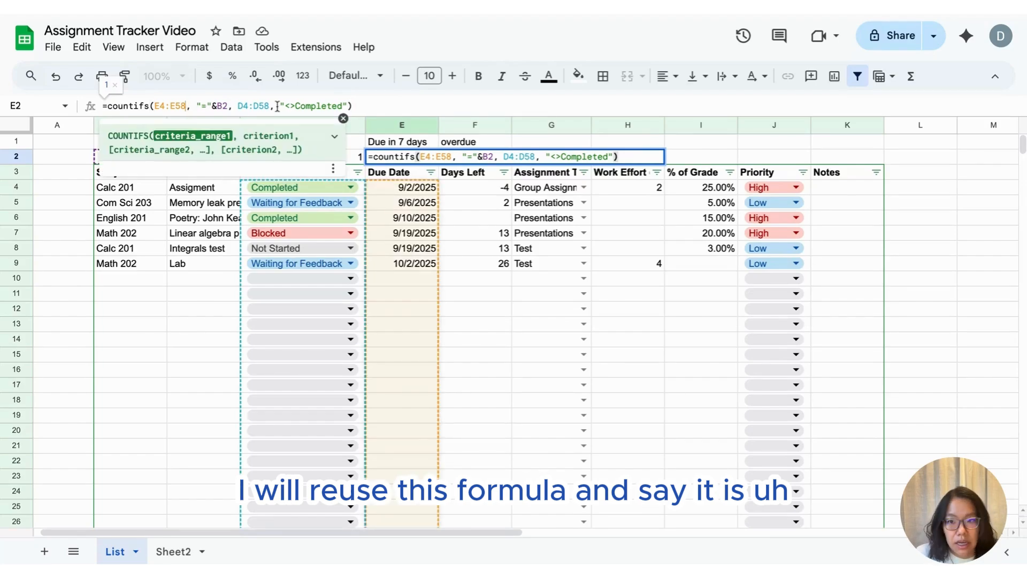
{"action": "left_click", "coordinate": [201, 105]}
{"action": "type", "text": ">"}
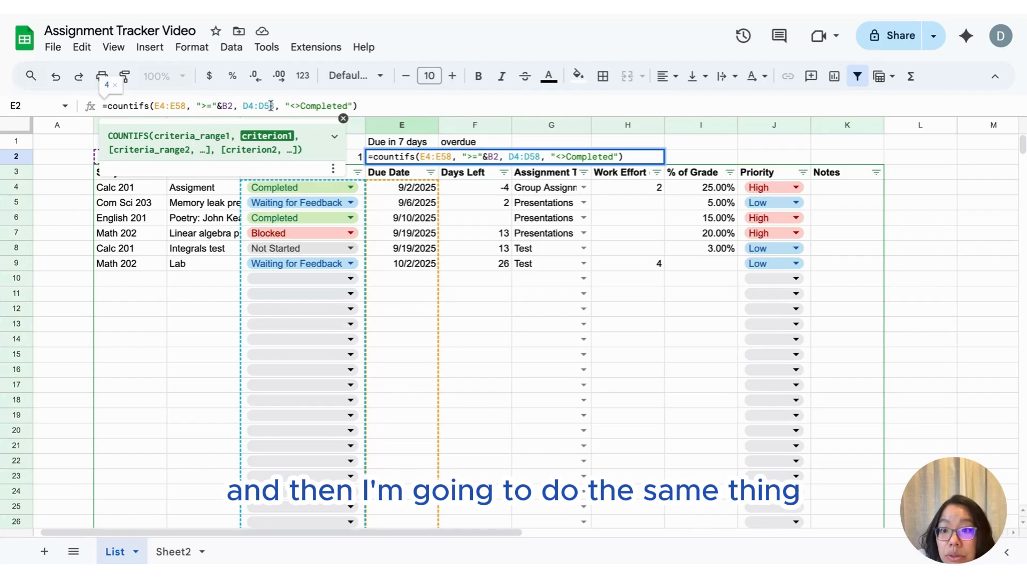
Add a second due-date condition to the E2 formula with range E4:E58 and criterion ">="&B2+7, before the status condition.
{"action": "left_click_drag", "start_coordinate": [238, 106], "coordinate": [155, 107]}
{"action": "key", "text": "super+c"}
{"action": "left_click", "coordinate": [238, 108]}
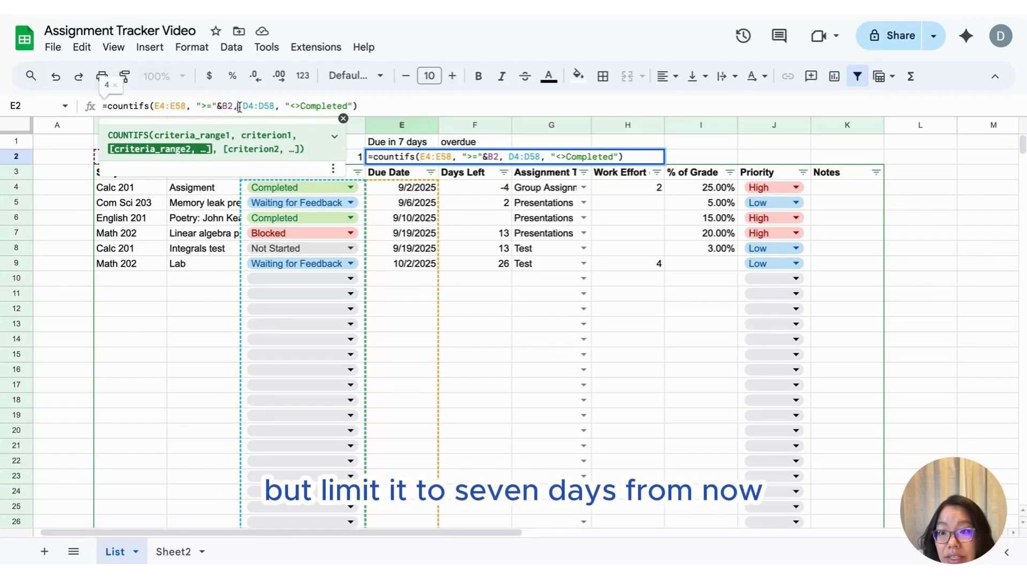
{"action": "key", "text": "super+v"}
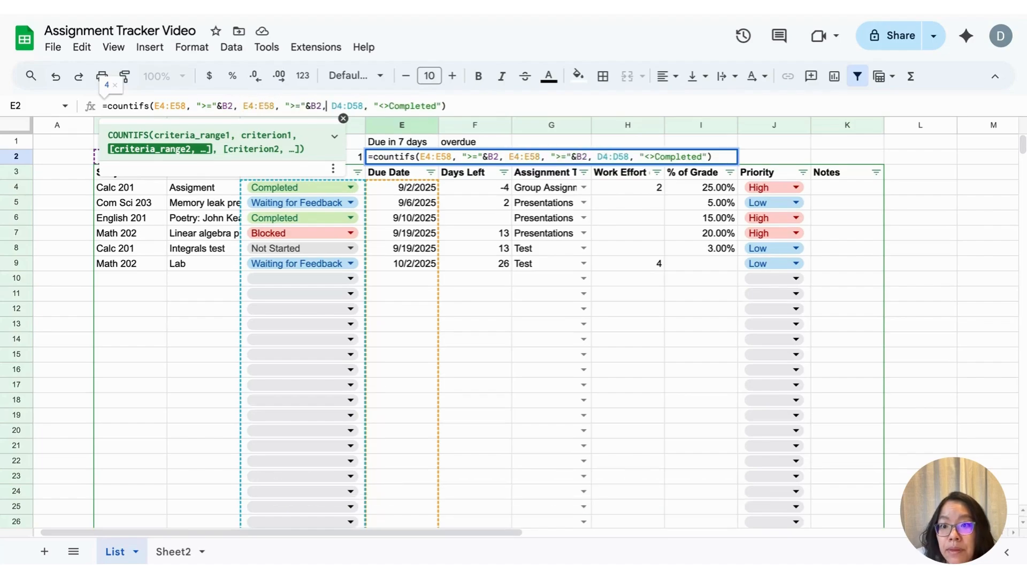
{"action": "left_click", "coordinate": [325, 106]}
{"action": "type", "text": "+7"}
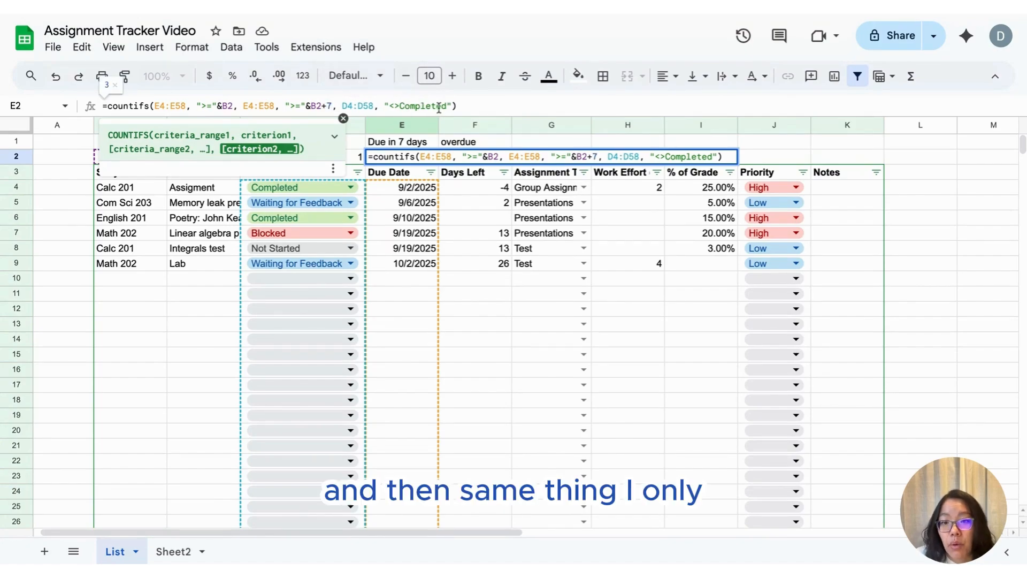
{"action": "key", "text": "Return"}
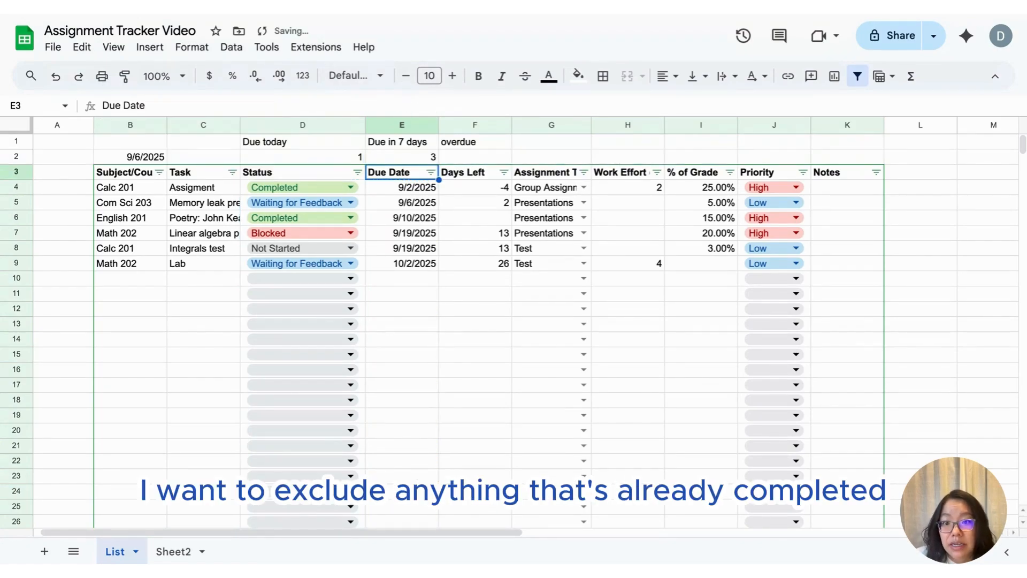
{"action": "key", "text": "Up"}
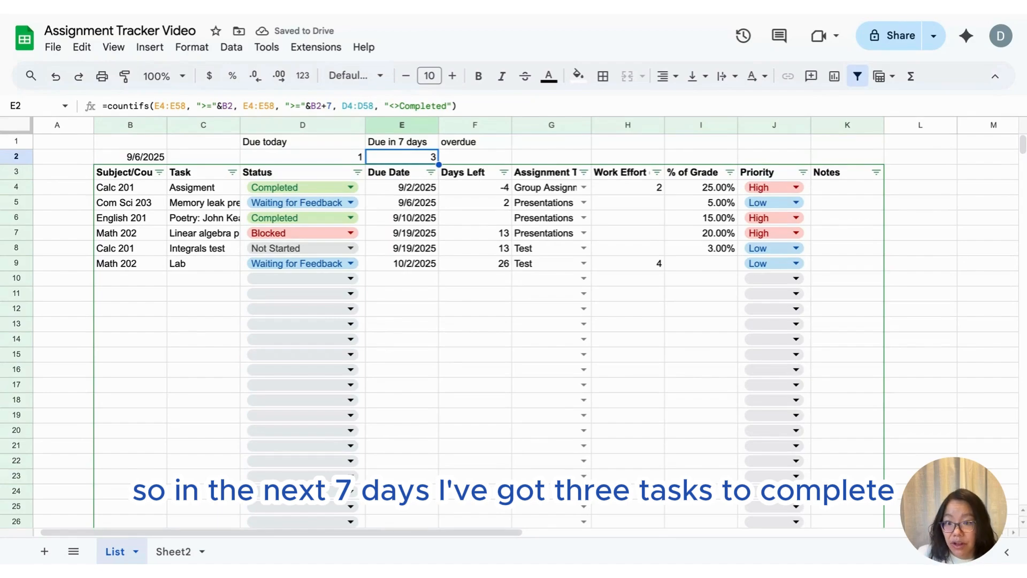
Copy the due-today COUNTIFS formula text from D2 into the overdue cell F2.
{"action": "left_click", "coordinate": [473, 159]}
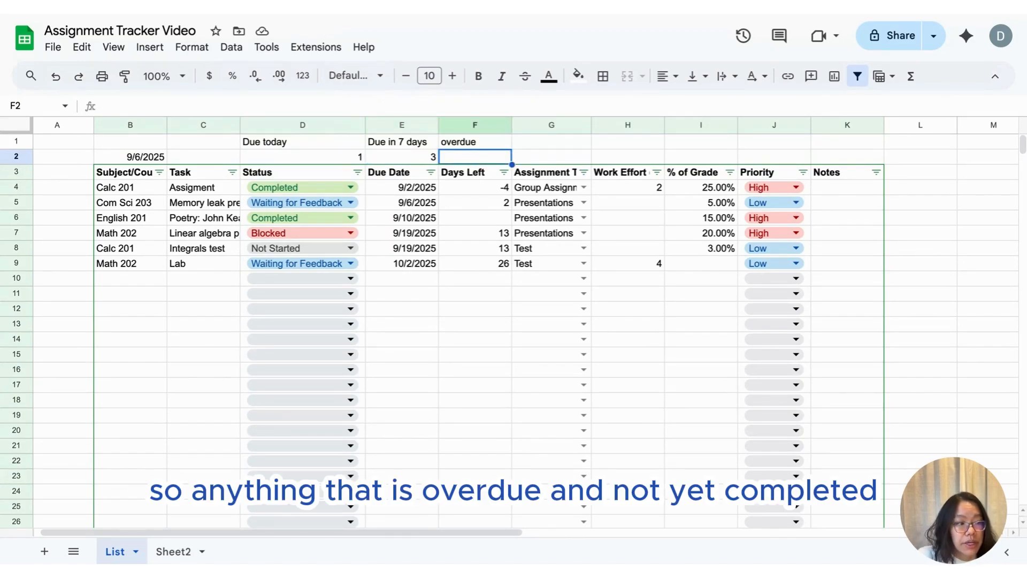
{"action": "left_click", "coordinate": [301, 160]}
{"action": "left_click_drag", "start_coordinate": [362, 106], "coordinate": [75, 107]}
{"action": "key", "text": "ctrl+c"}
{"action": "key", "text": "Escape"}
{"action": "left_click", "coordinate": [489, 158]}
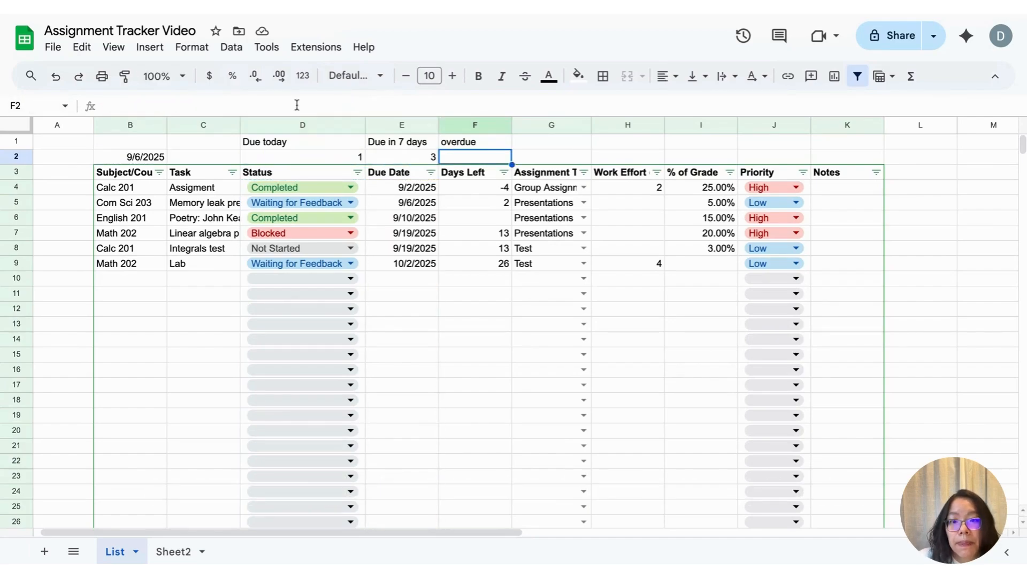
{"action": "left_click", "coordinate": [286, 102]}
{"action": "key", "text": "ctrl+v"}
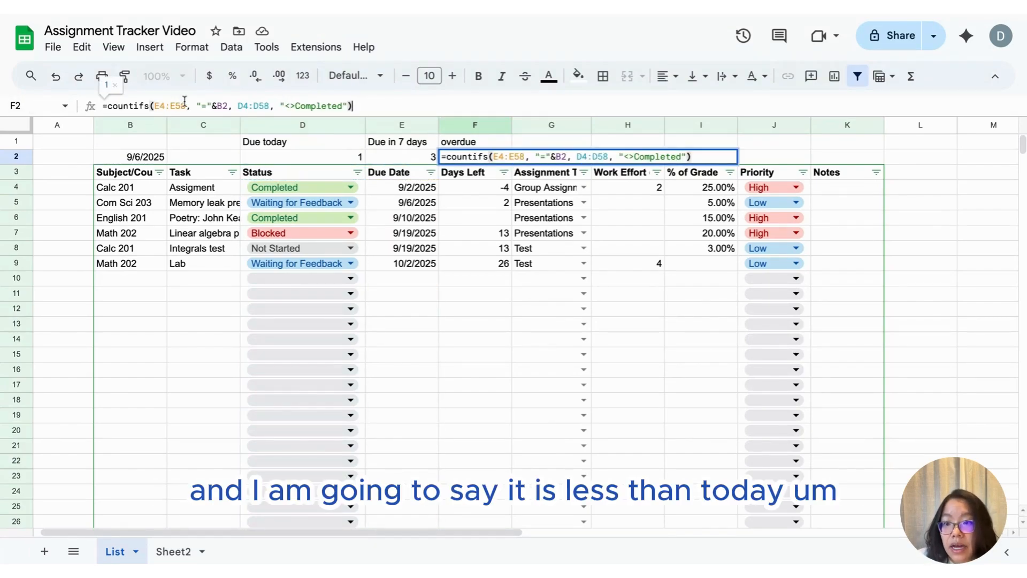
Change the due-date criterion in F2 to "<"&B2 so it counts overdue tasks that are not completed.
{"action": "left_click", "coordinate": [211, 106]}
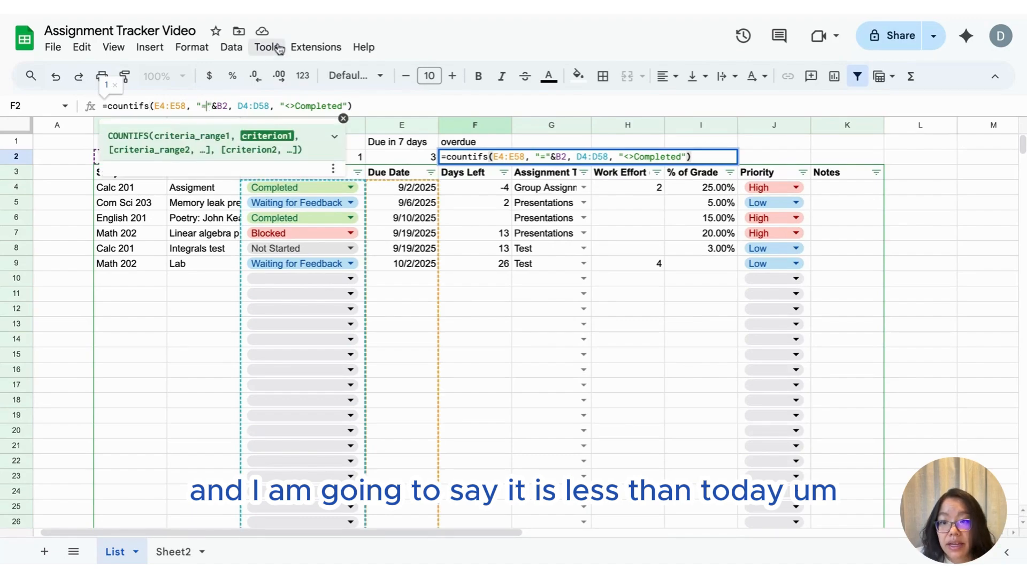
{"action": "key", "text": "BackSpace"}
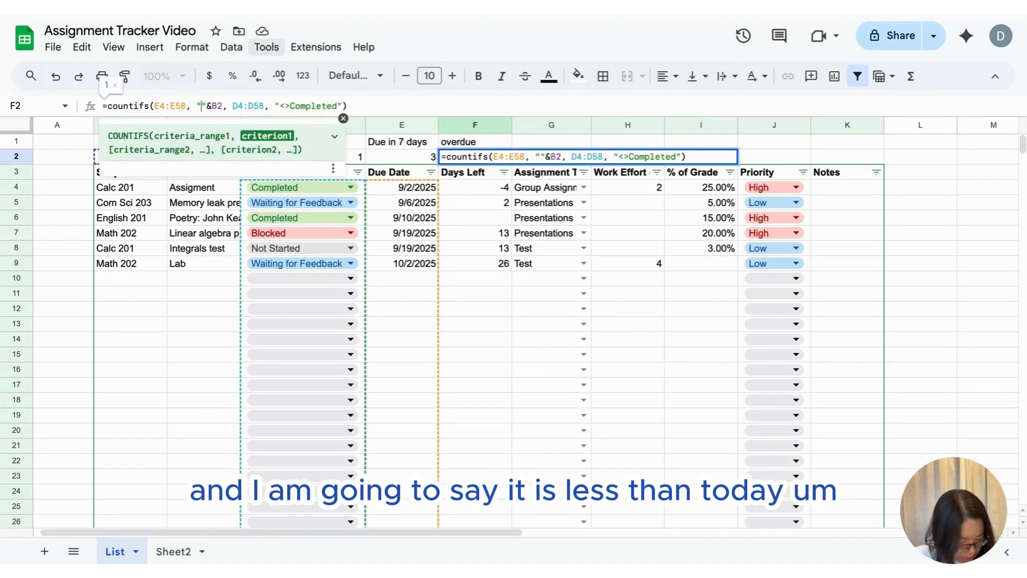
{"action": "type", "text": "<"}
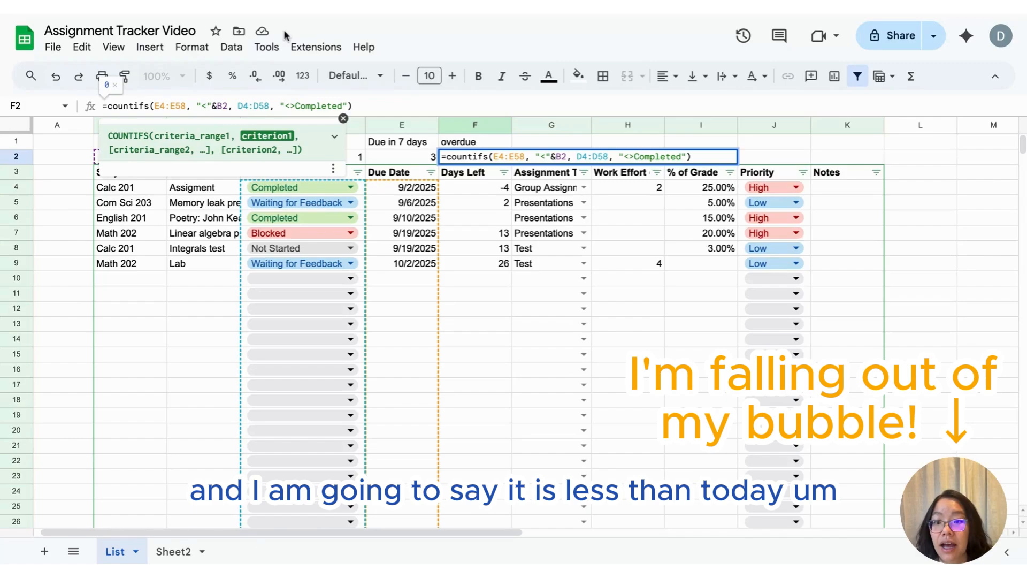
{"action": "left_click", "coordinate": [293, 106]}
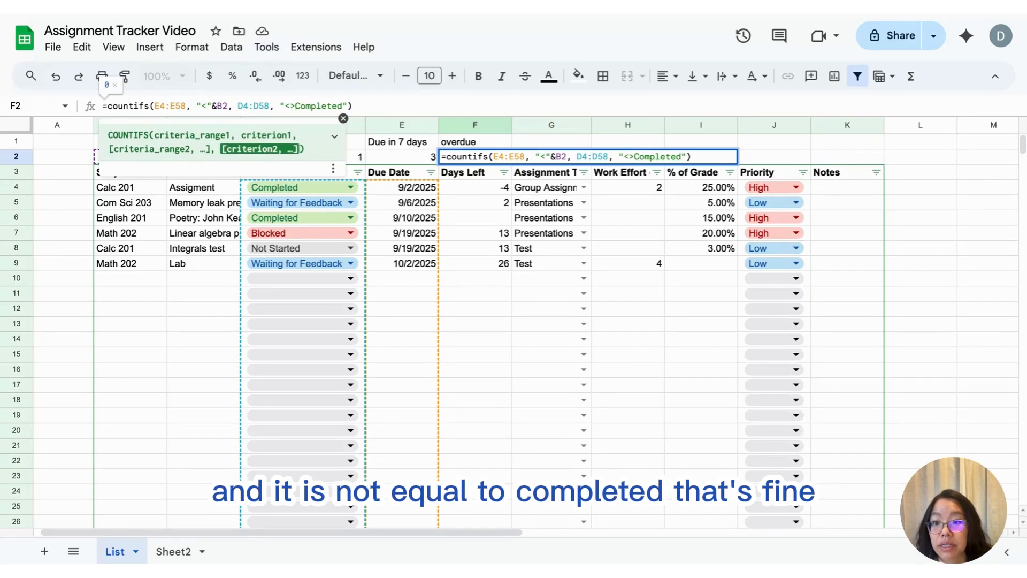
{"action": "key", "text": "Return"}
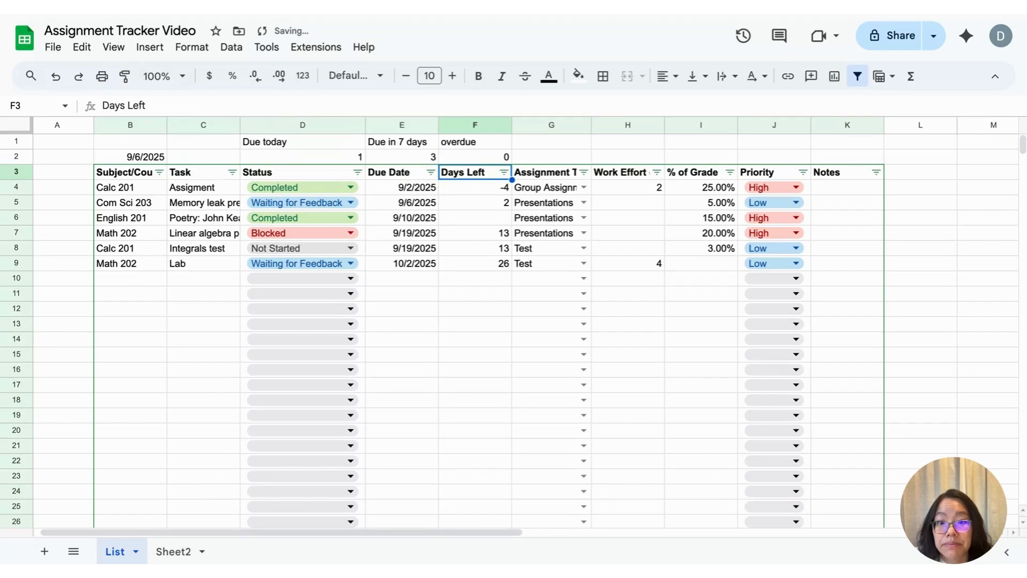
{"action": "key", "text": "Up"}
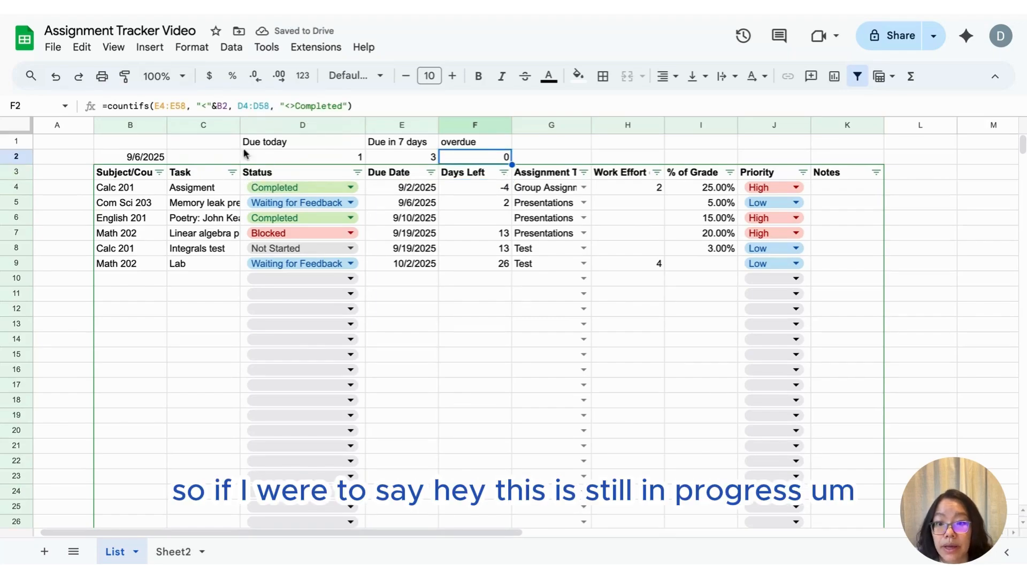
Set the status of the Calc 201 task in row 4 to In Progress.
{"action": "left_click", "coordinate": [323, 189]}
{"action": "left_click", "coordinate": [316, 231]}
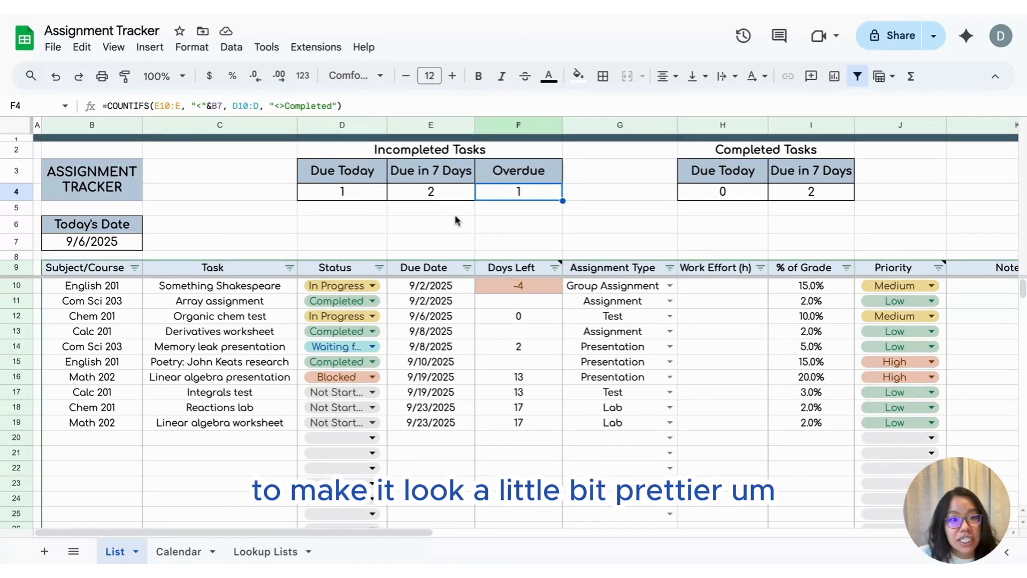
Examine the completed-task formulas for Due Today in H4 and Due in 7 Days in I4 of the Assignment Tracker spreadsheet.
{"action": "left_click", "coordinate": [714, 193]}
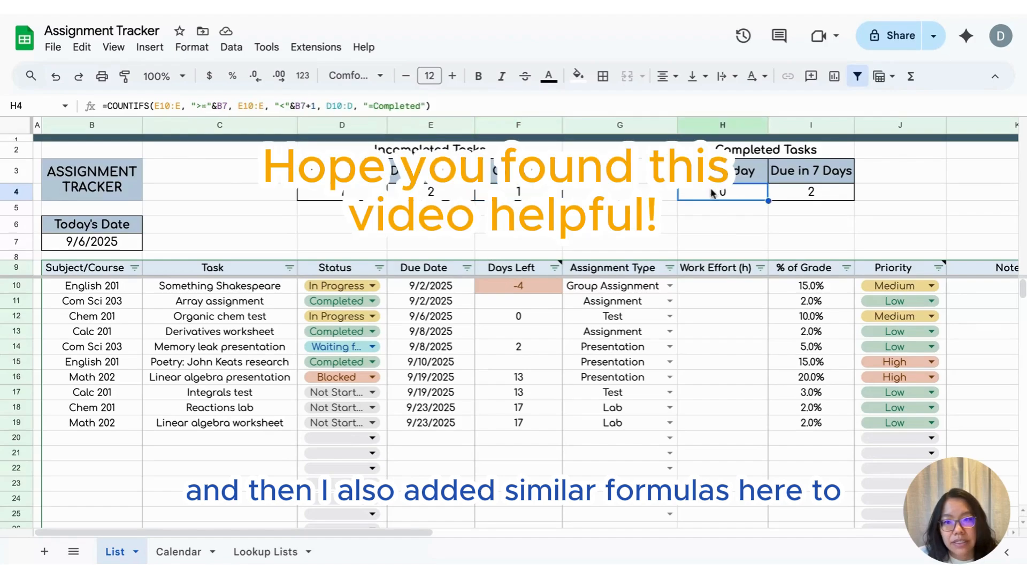
{"action": "left_click", "coordinate": [795, 198]}
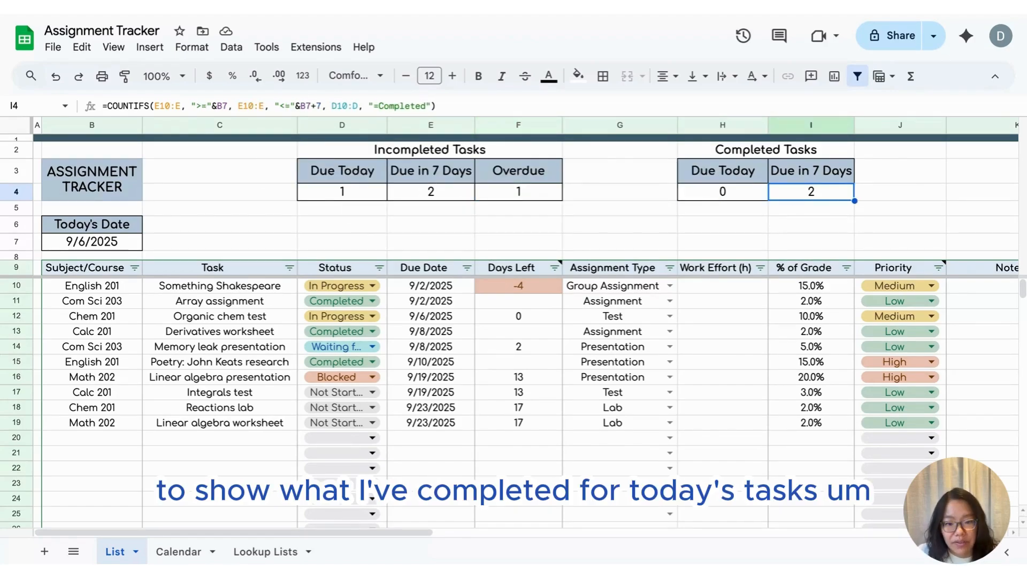